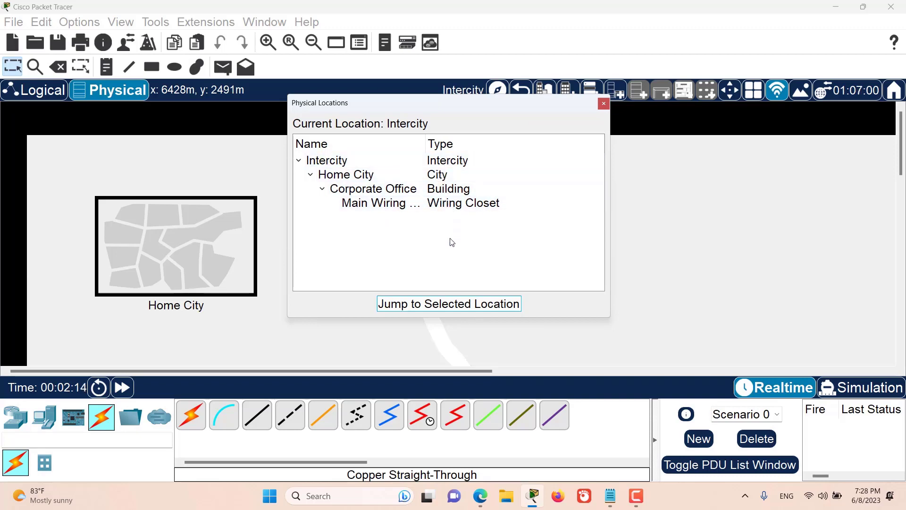
Jump to the Main Wiring Closet from the physical locations list and close the list.
click(375, 205)
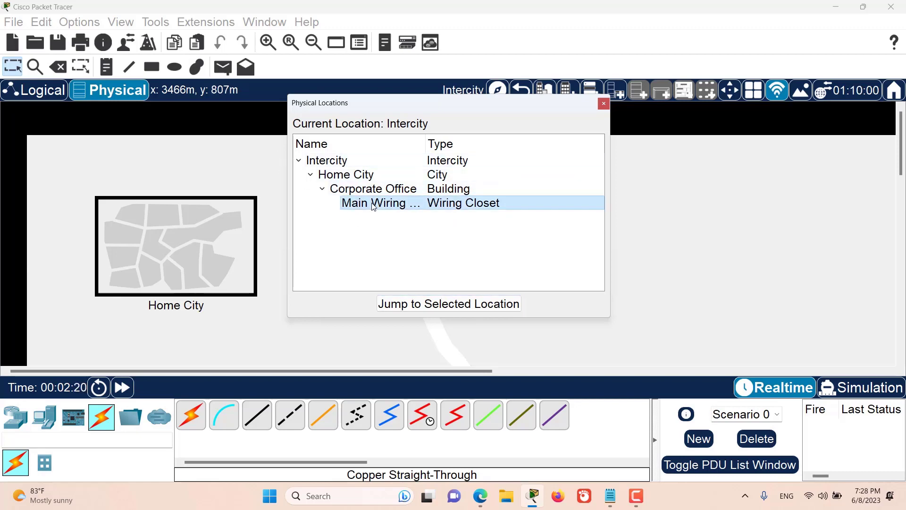
click(445, 304)
click(603, 103)
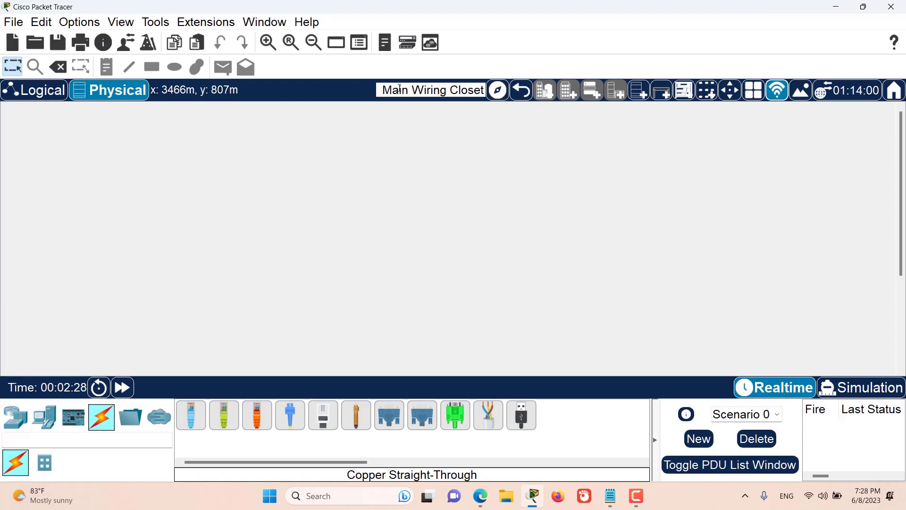
Go back up from the Main Wiring Closet one level at a time to the Intercity level.
click(522, 91)
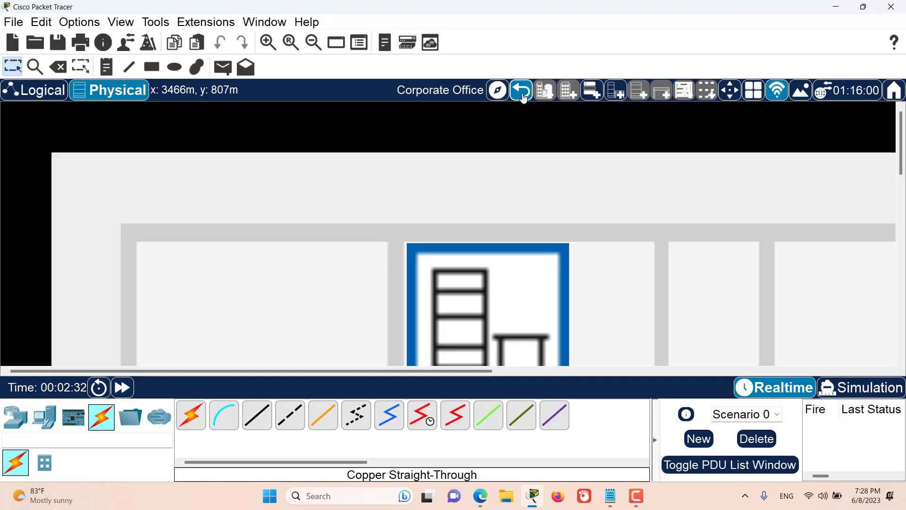
click(522, 96)
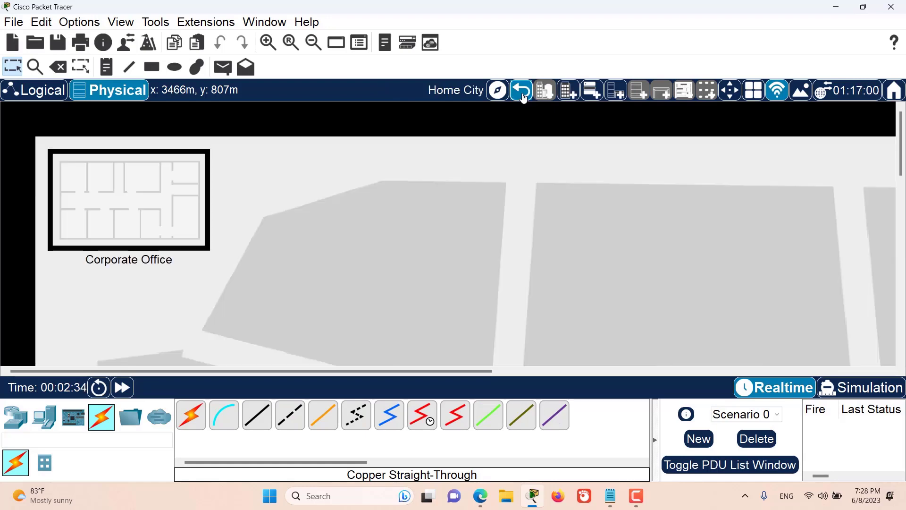
click(523, 96)
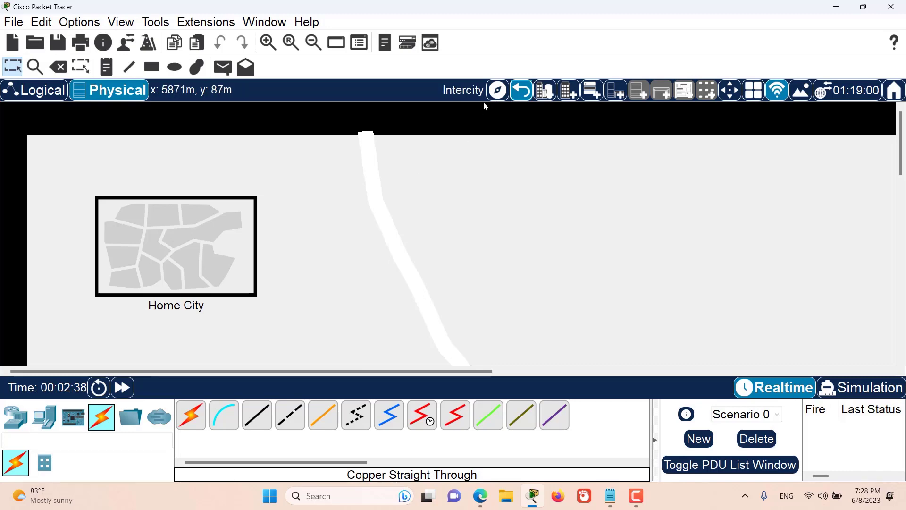
Open Home City and its Corporate Office, and return to the Intercity level.
click(180, 240)
click(156, 206)
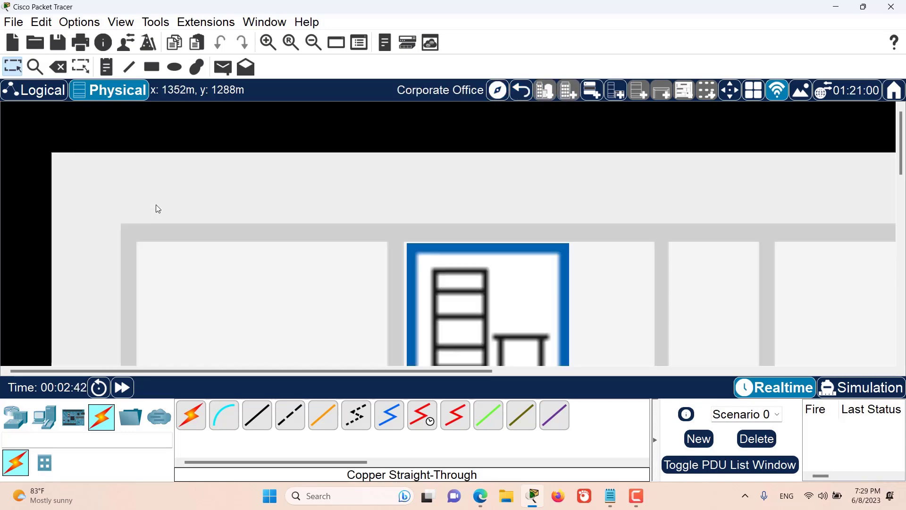
click(531, 97)
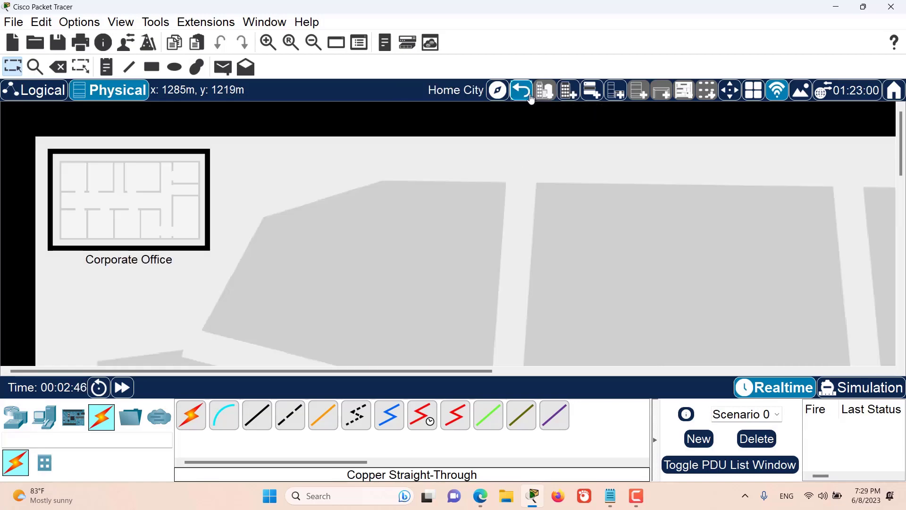
click(531, 97)
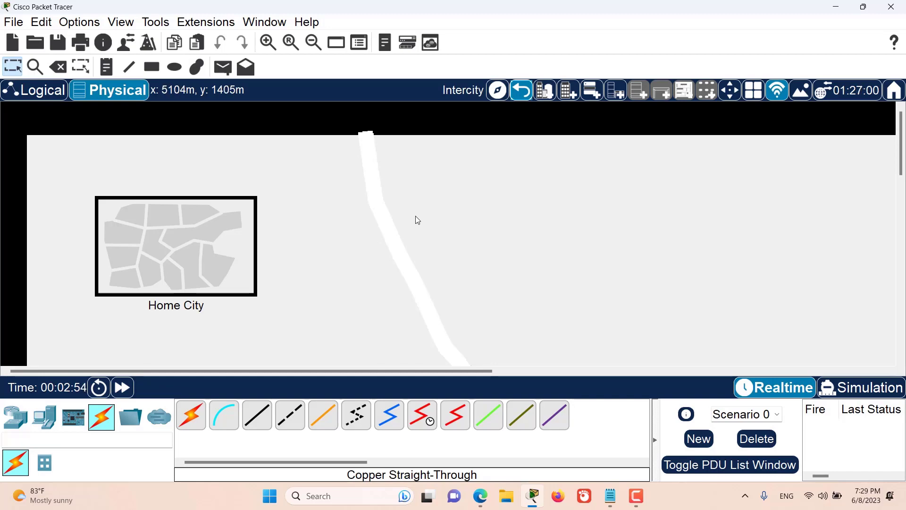
Create a new city beside Home City and a new building on the far side of that city.
click(547, 94)
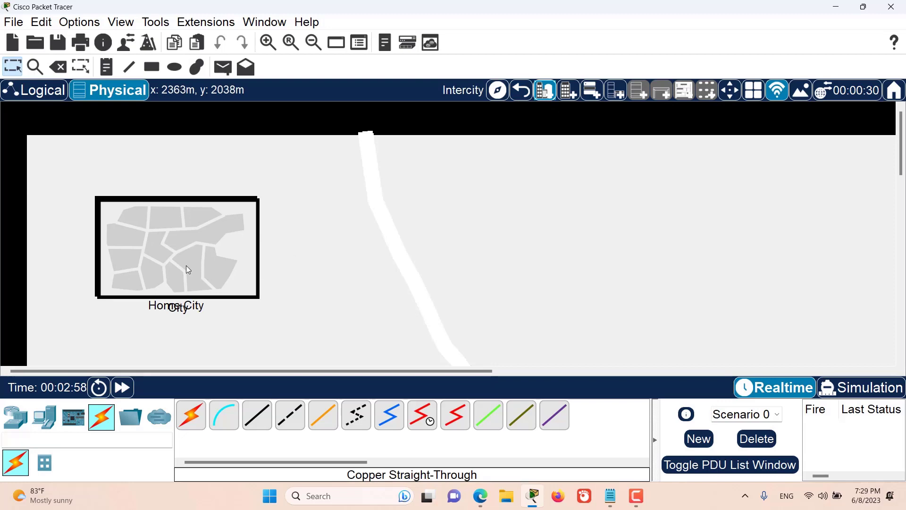
drag(187, 269, 390, 265)
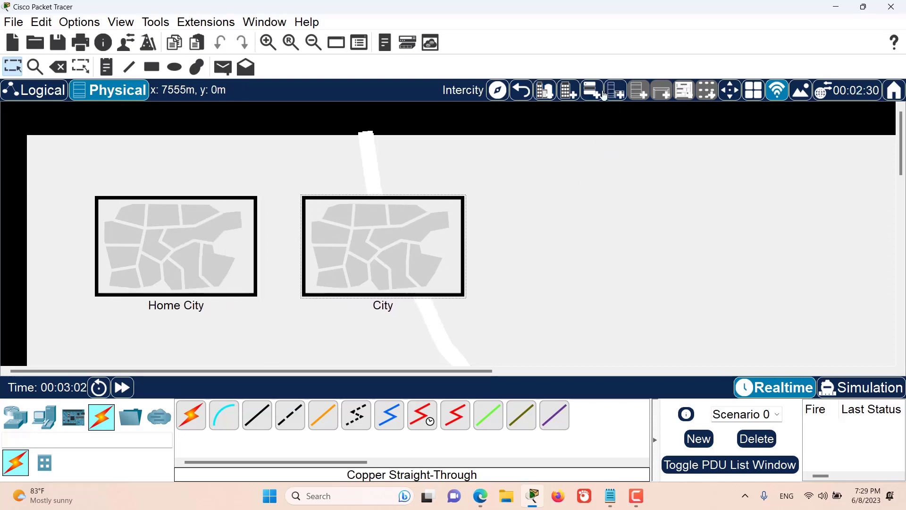
click(569, 90)
drag(70, 173, 572, 247)
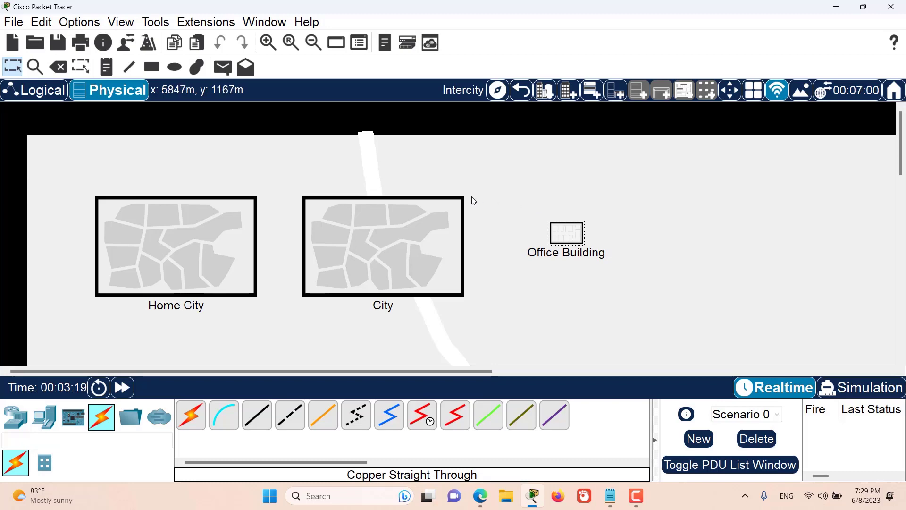
drag(516, 180, 311, 314)
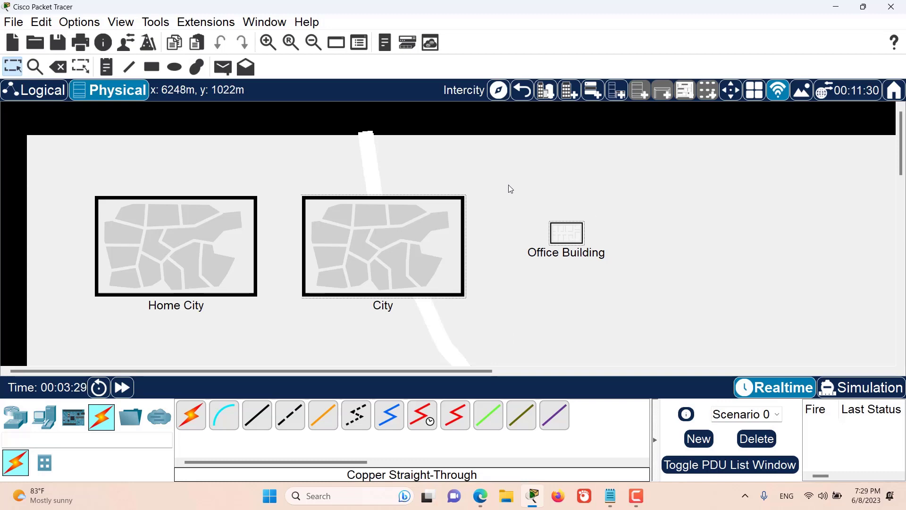
drag(533, 204, 650, 273)
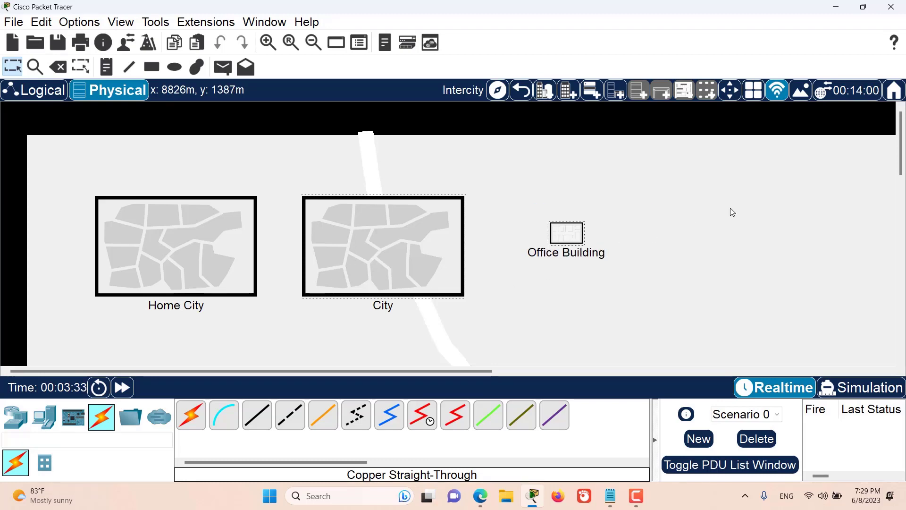
Move the Office Building into the new city, view it inside that city, and return to the Intercity level.
click(733, 96)
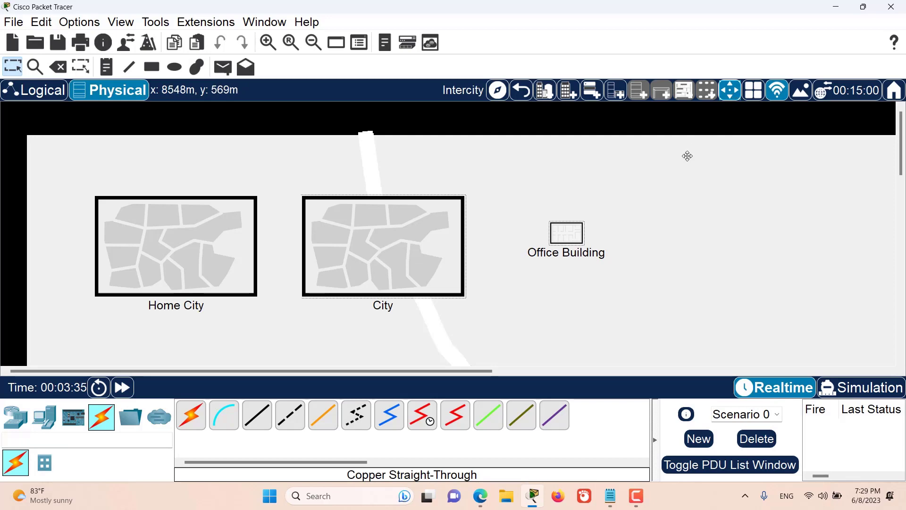
click(563, 235)
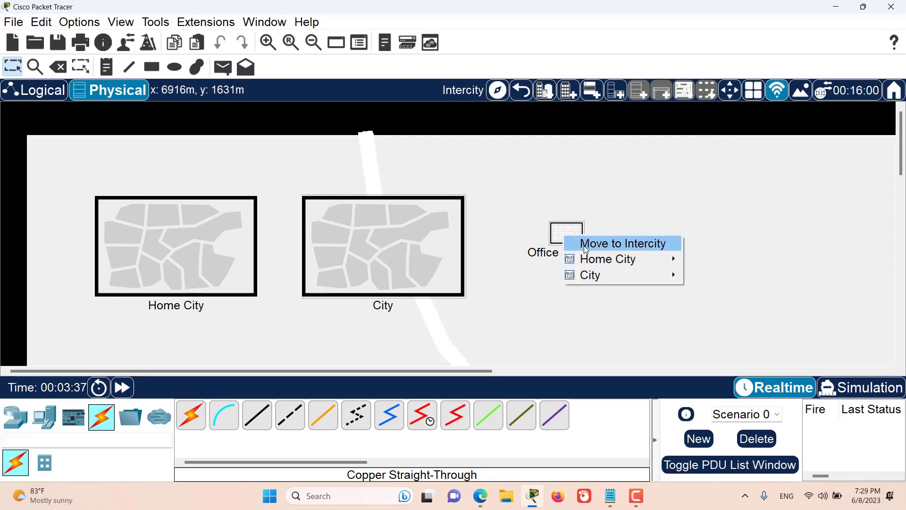
mouse_move(599, 281)
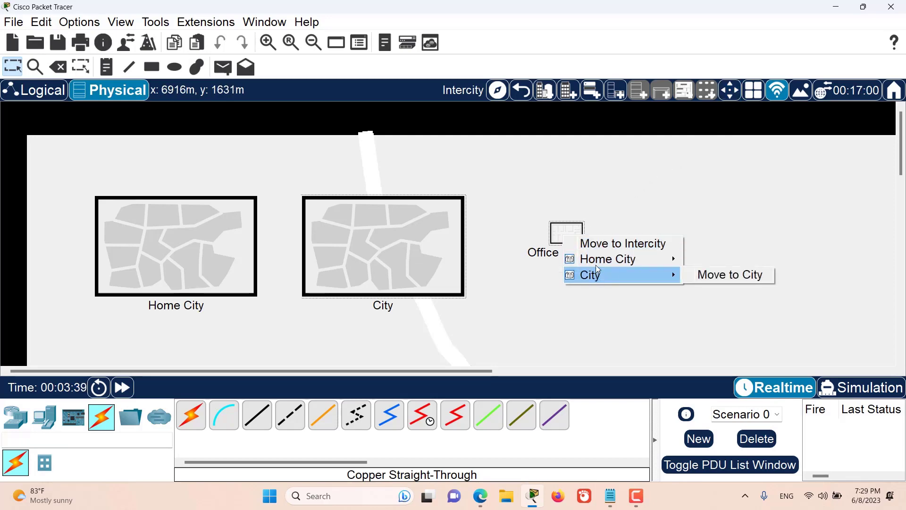
mouse_move(608, 261)
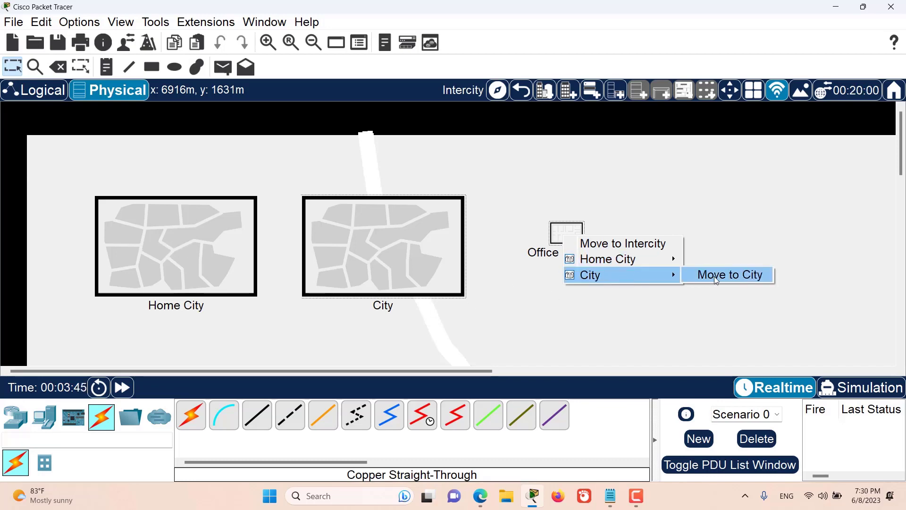
click(716, 279)
click(410, 267)
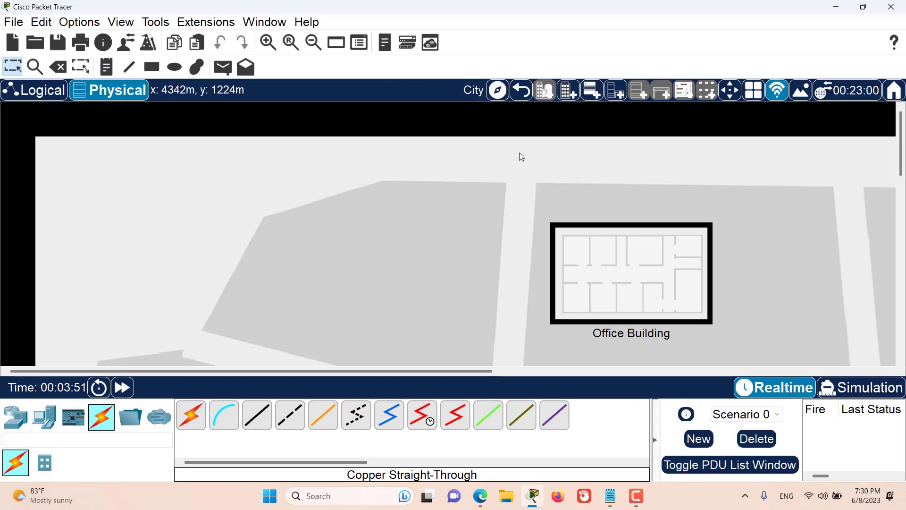
click(524, 96)
Rename the new city as NYC City.
click(380, 308)
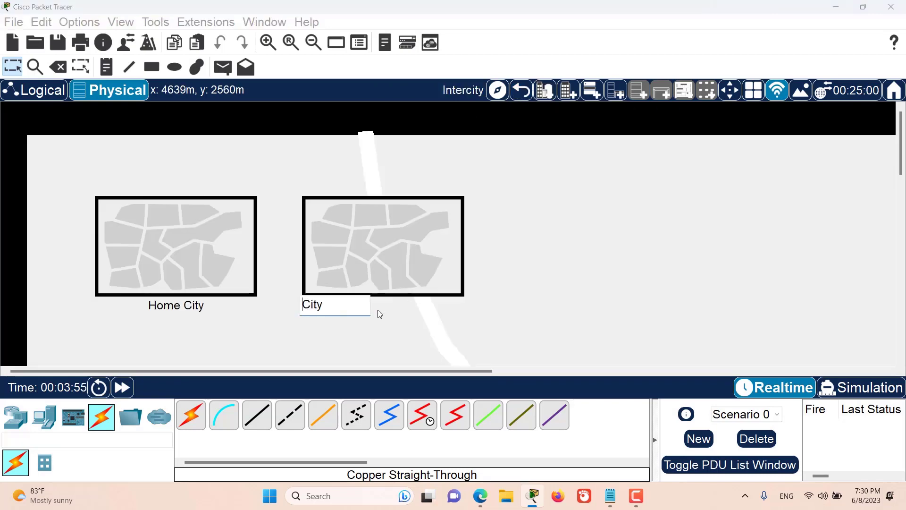
drag(346, 308, 300, 305)
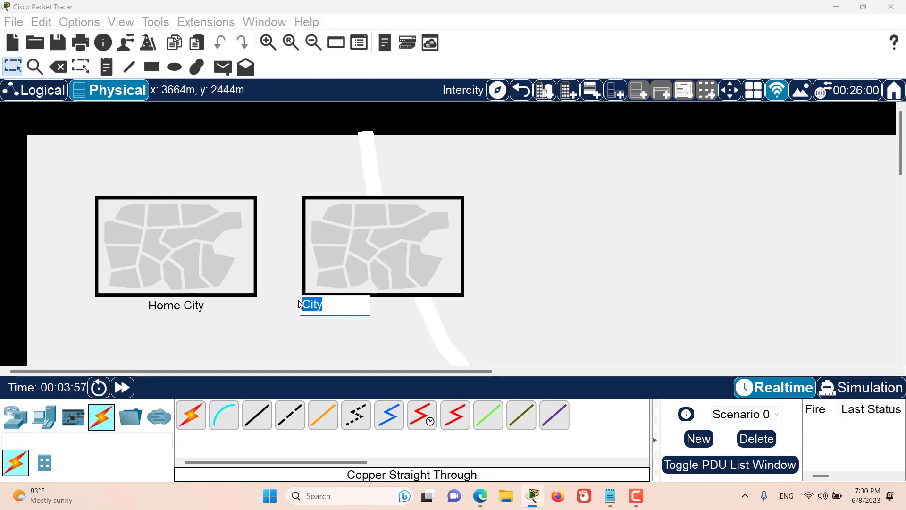
text(NYC City)
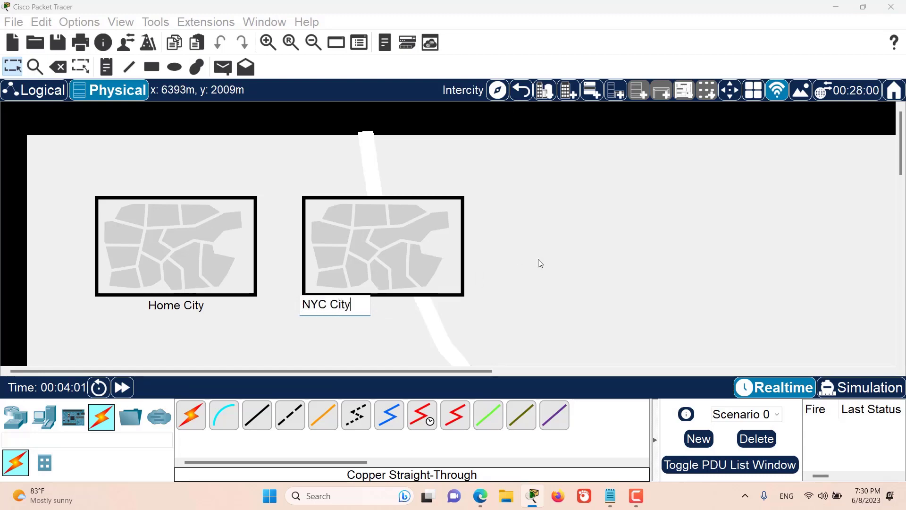
click(538, 260)
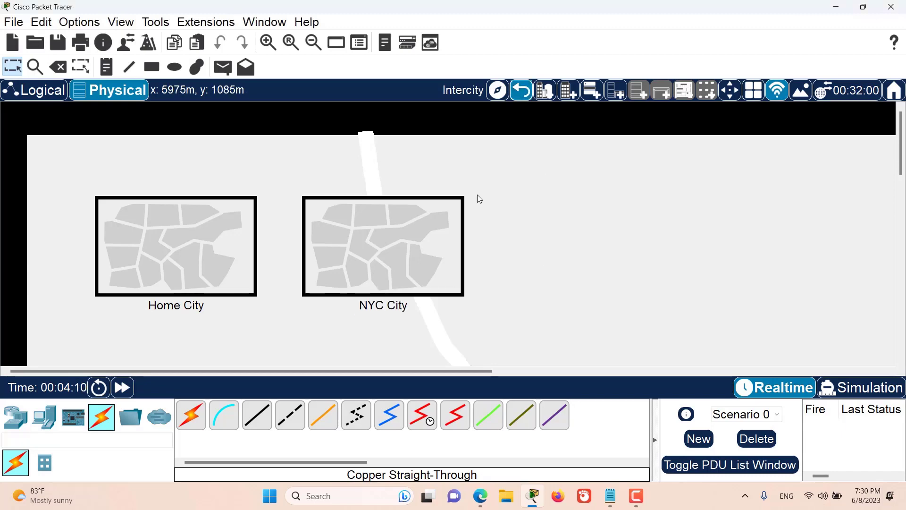
Move the Office Building out of NYC City to Intercity and return to the Intercity level.
click(410, 236)
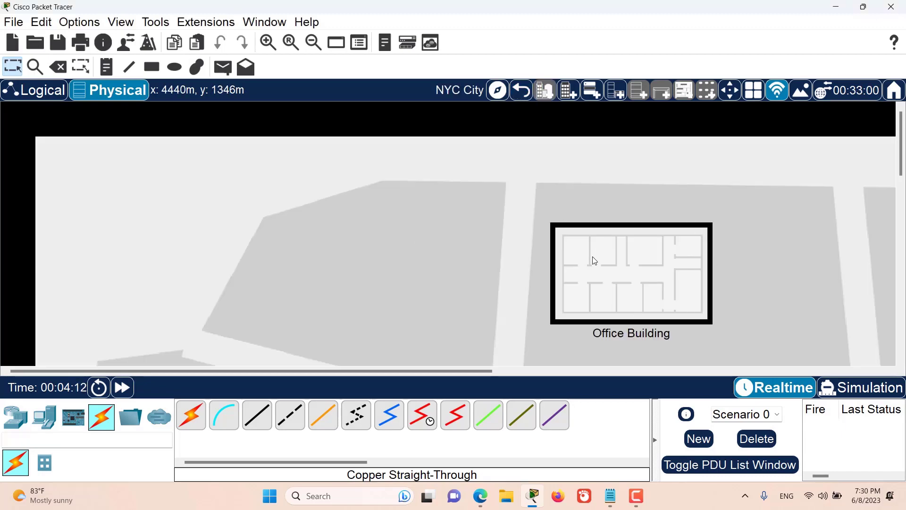
click(730, 95)
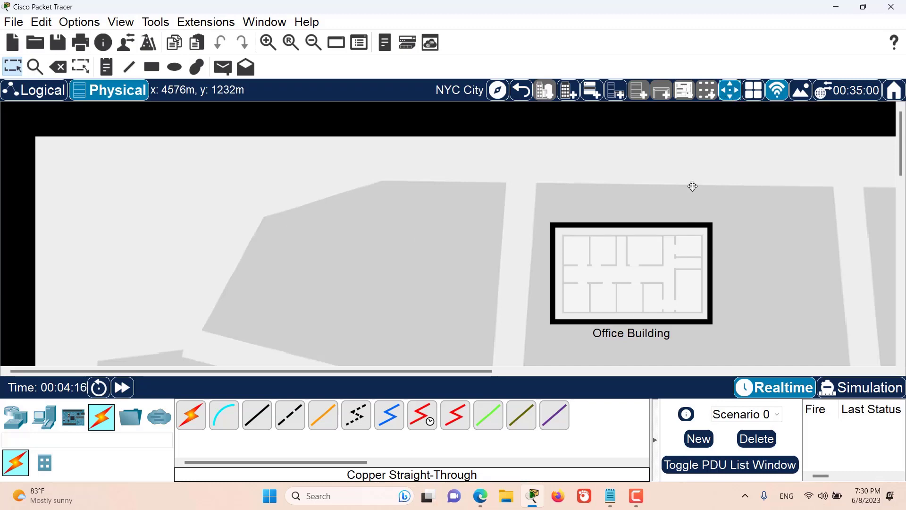
click(593, 256)
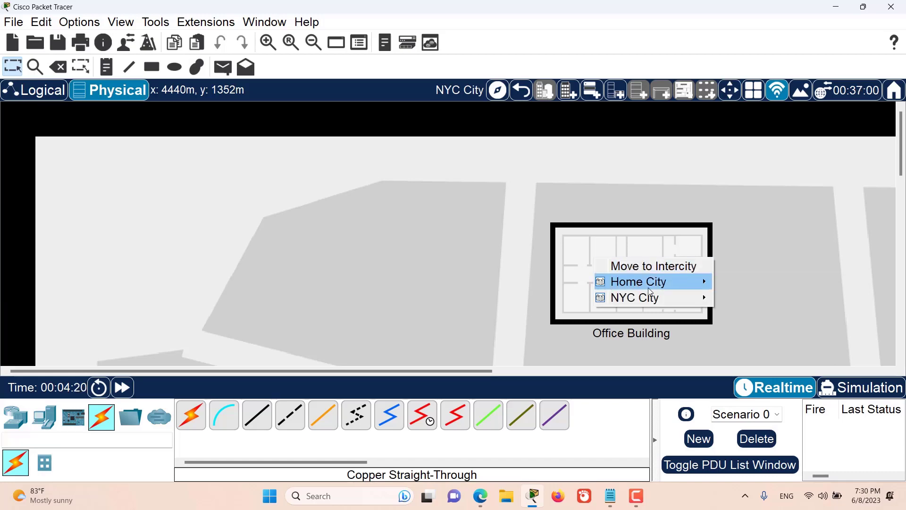
click(658, 267)
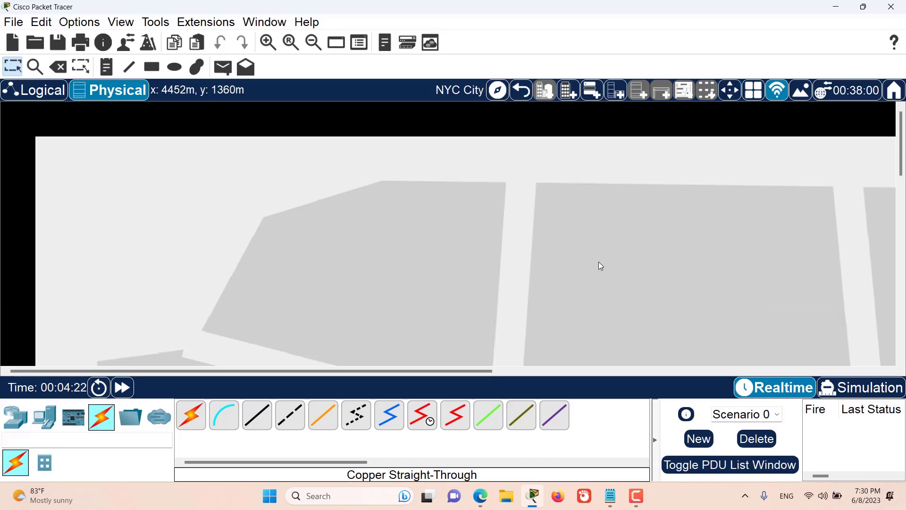
click(521, 91)
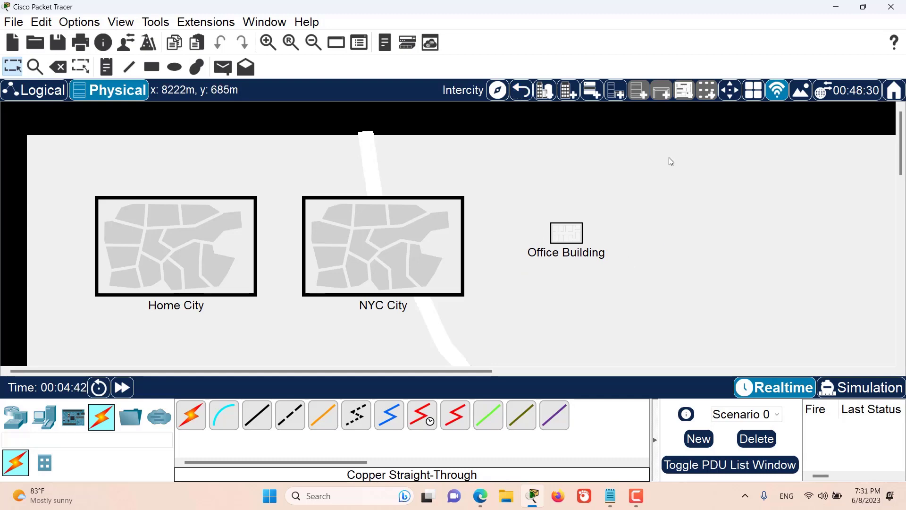
Set the physical view's grid line color to red (#ff0000) in the grid preferences.
click(753, 90)
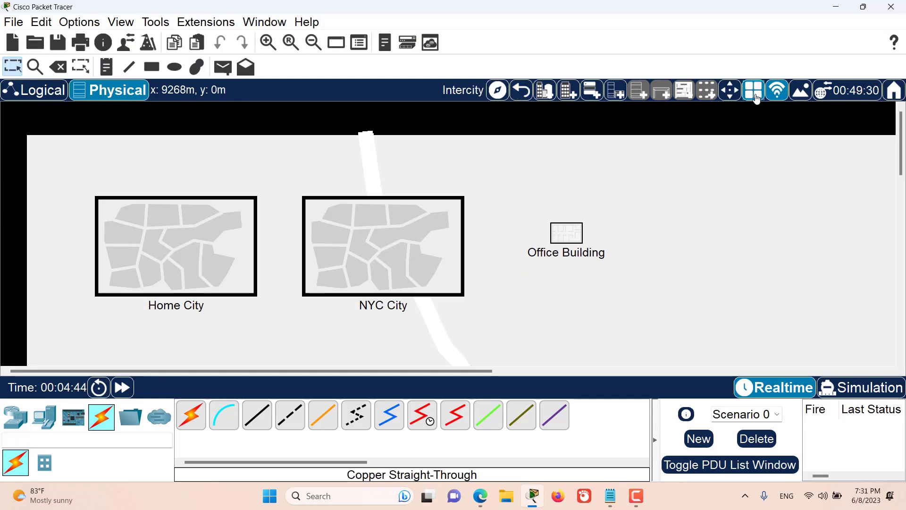
drag(380, 127, 529, 91)
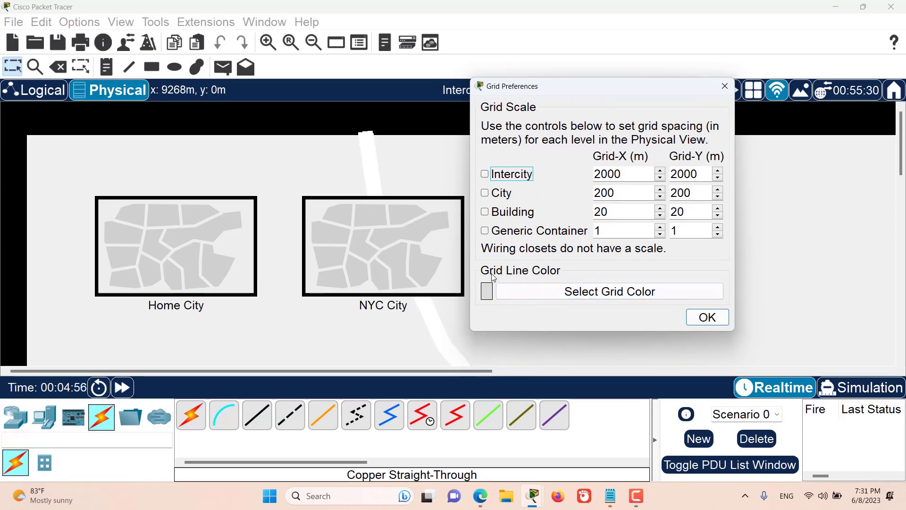
click(558, 292)
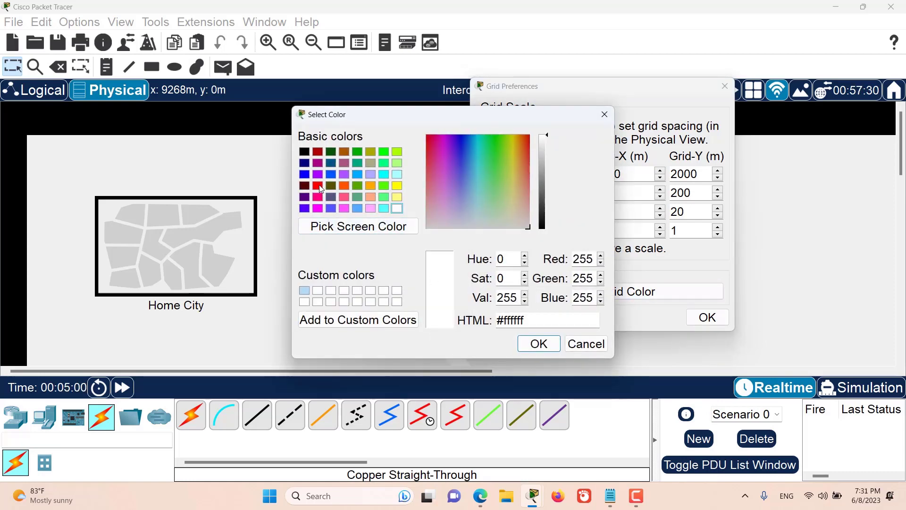
click(317, 186)
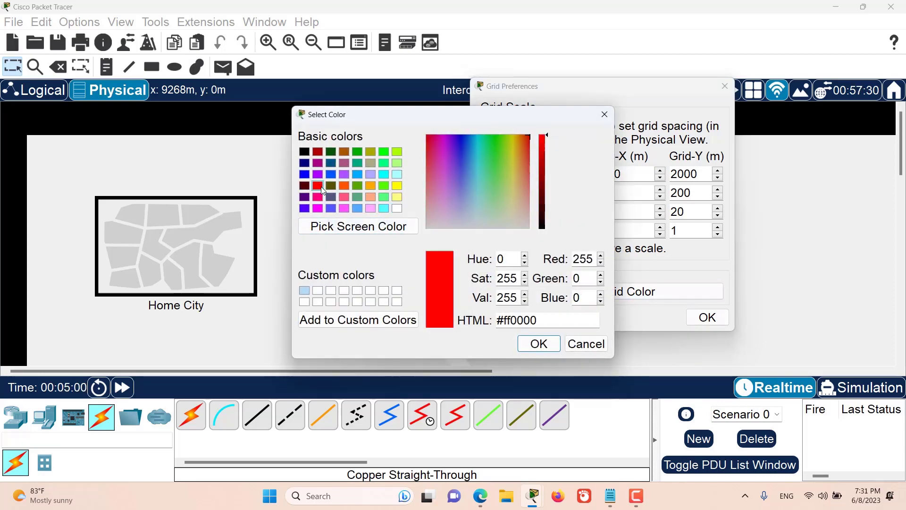
click(538, 349)
click(707, 317)
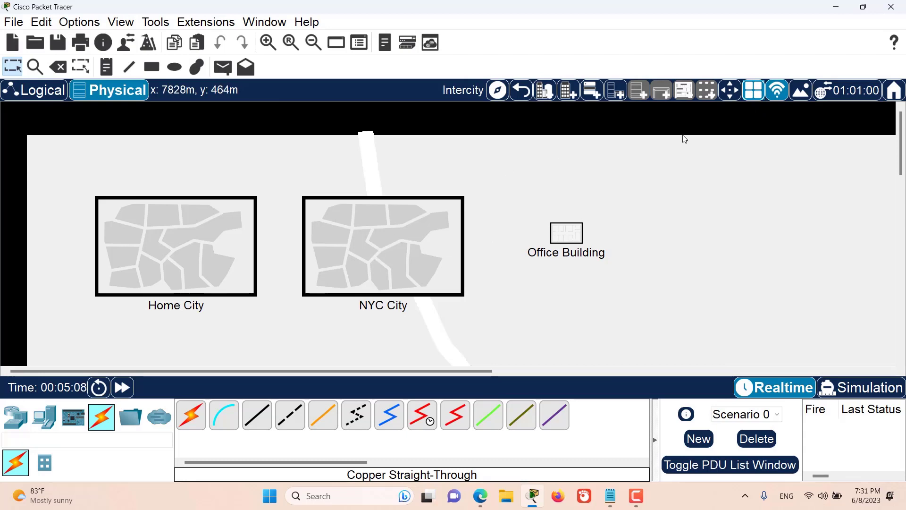
Enable the grid for the Intercity, City, Building and Generic Container levels in the grid preferences.
click(755, 96)
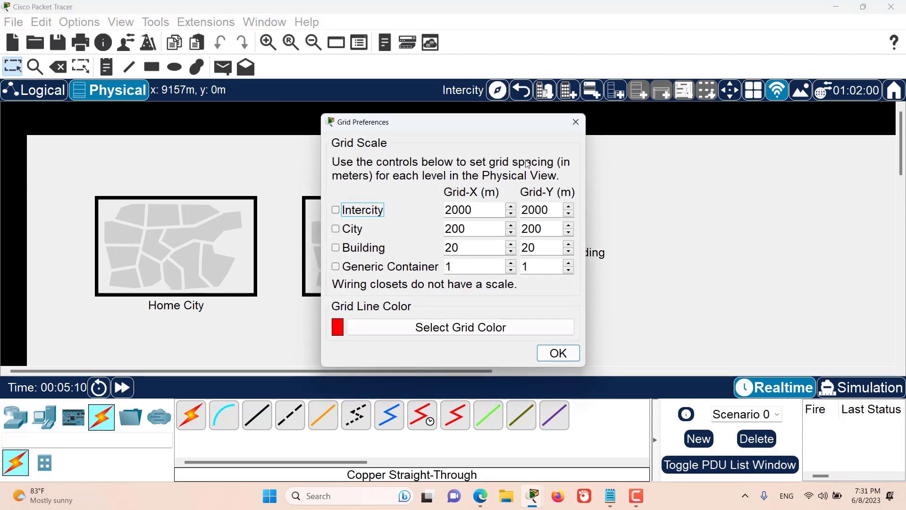
drag(395, 124, 577, 101)
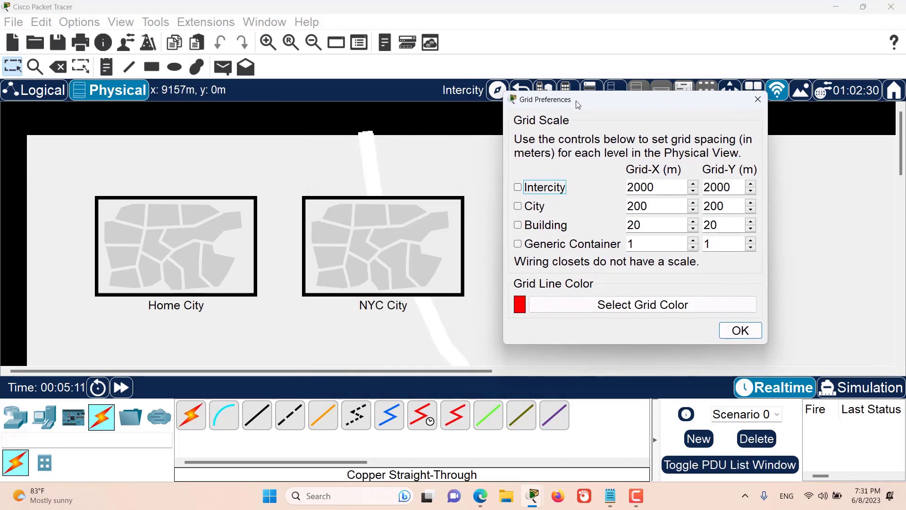
click(519, 188)
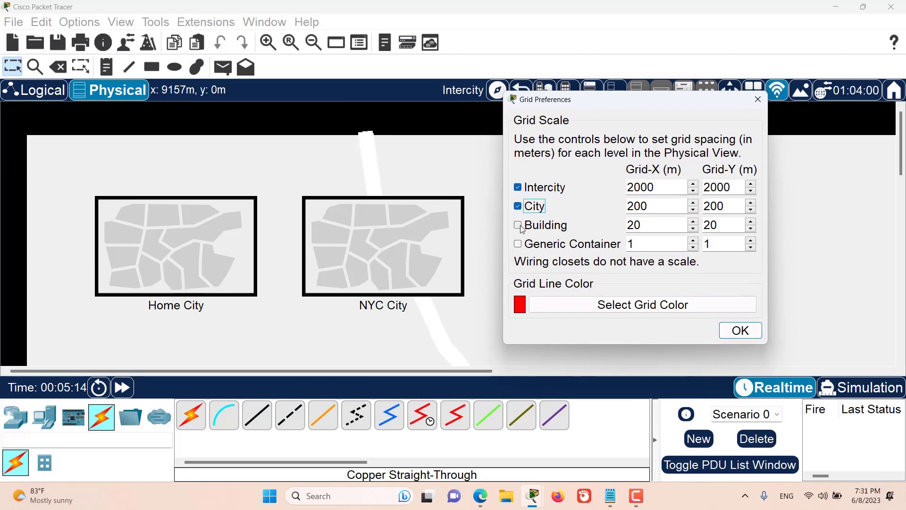
click(518, 245)
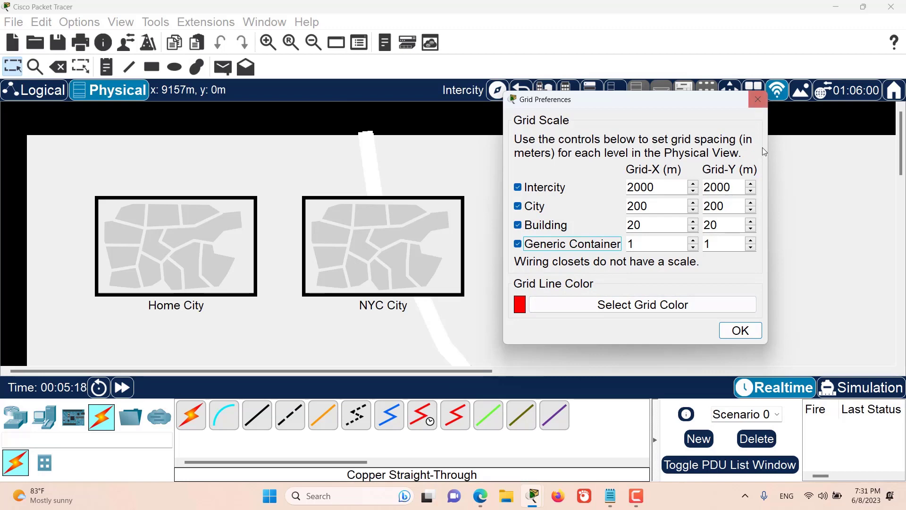
click(742, 332)
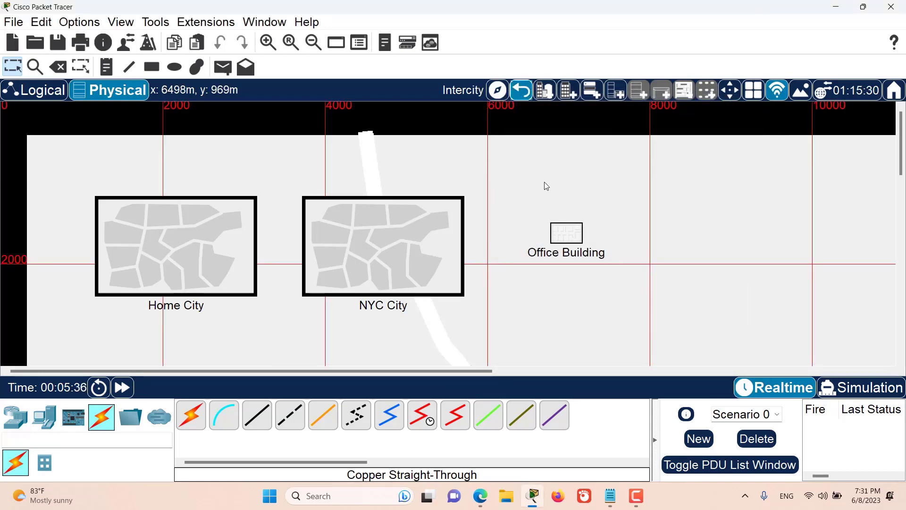
Check the grid through Home City, Corporate Office and Main Wiring Closet, and return to the Intercity level.
click(220, 242)
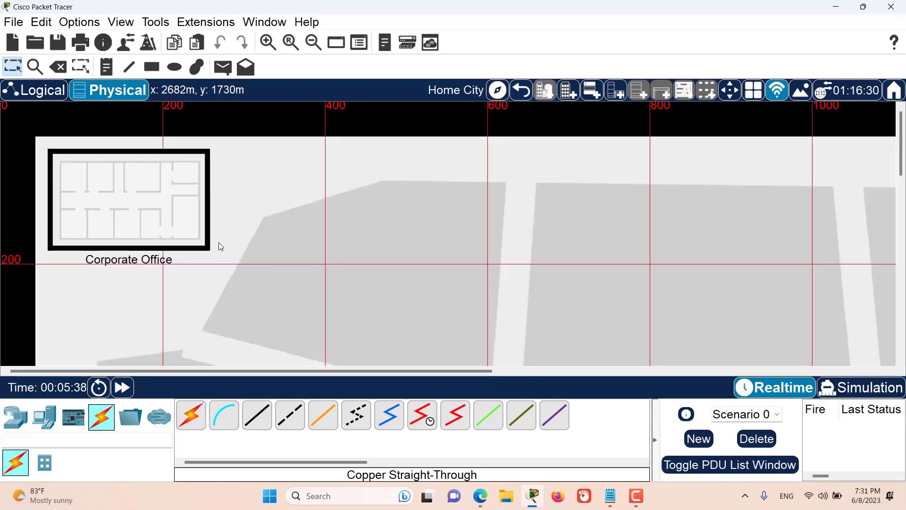
click(203, 224)
click(508, 301)
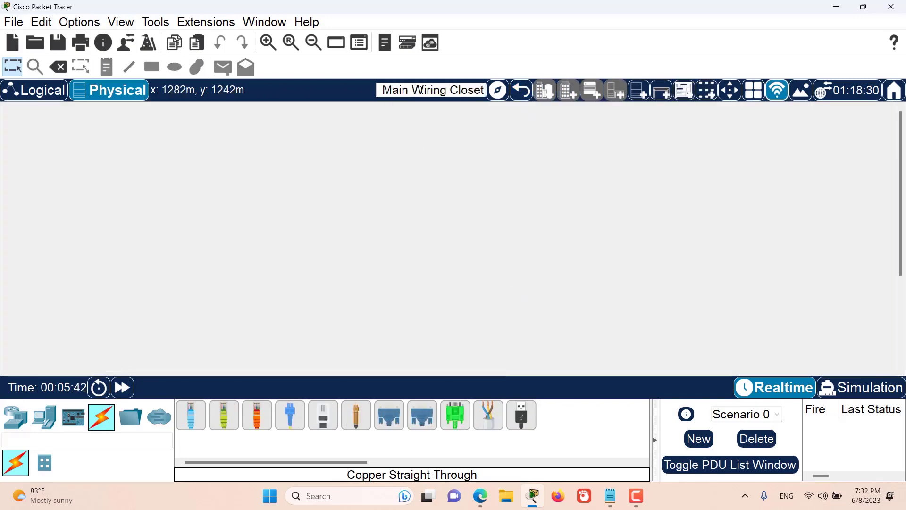
click(521, 95)
click(520, 96)
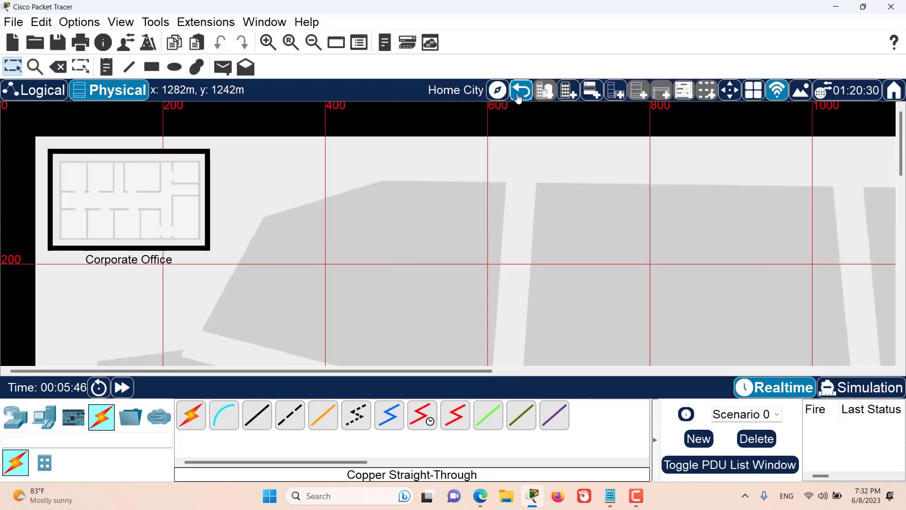
click(519, 96)
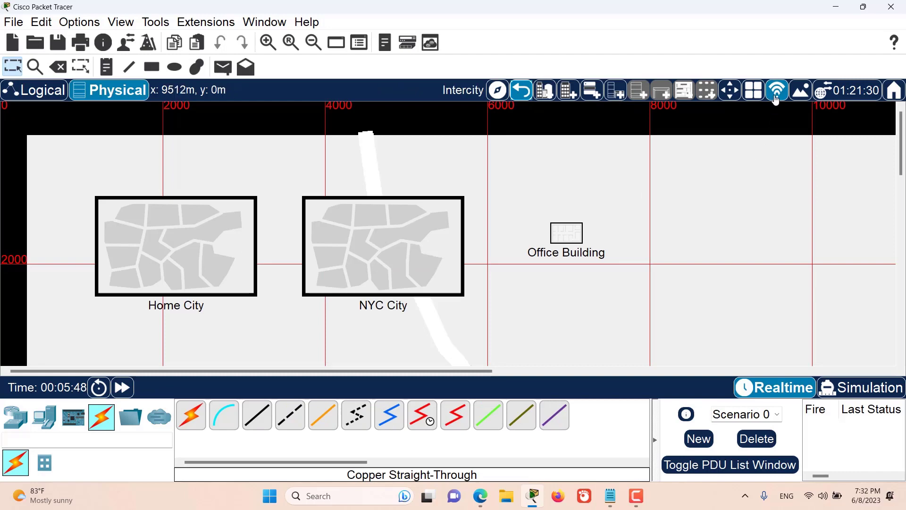
Disable the grid for the Intercity, City, Building and Generic Container levels.
click(754, 90)
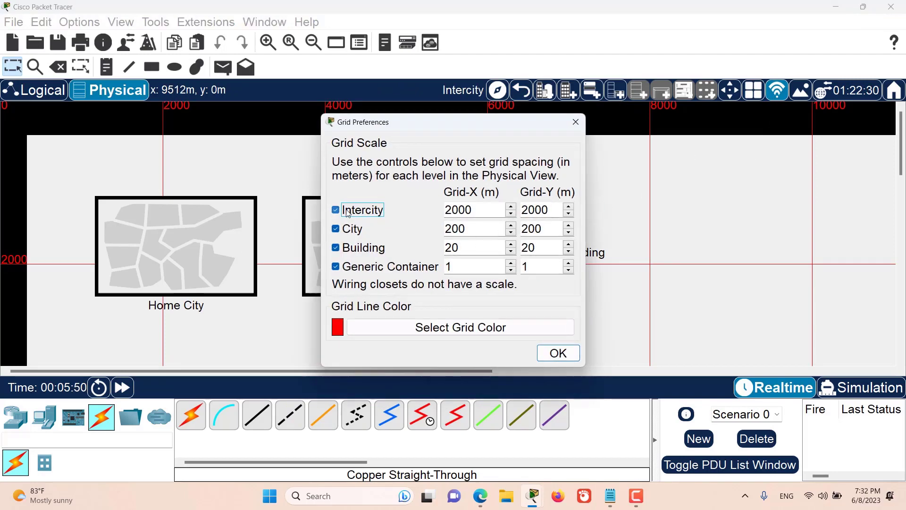
click(348, 213)
click(335, 249)
click(336, 267)
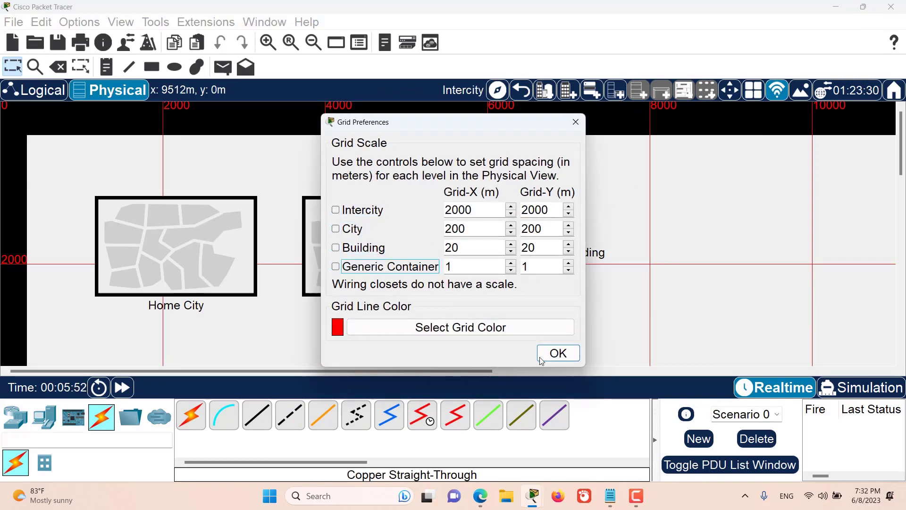
click(557, 354)
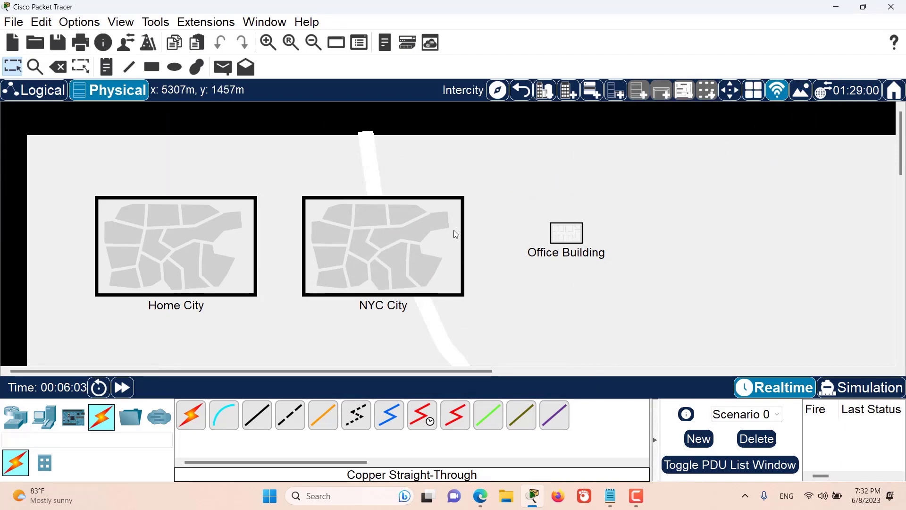
Open NYC City and apply the world map image as its background, using the original image size.
click(394, 251)
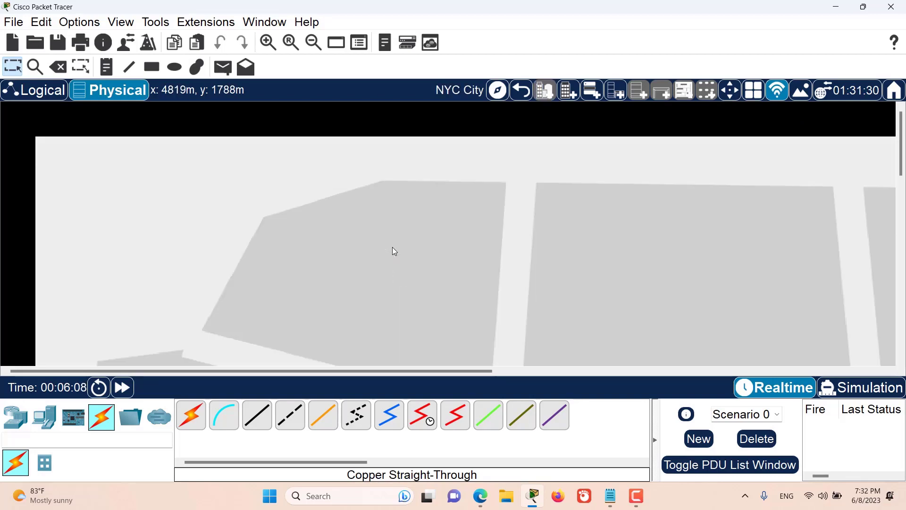
click(801, 90)
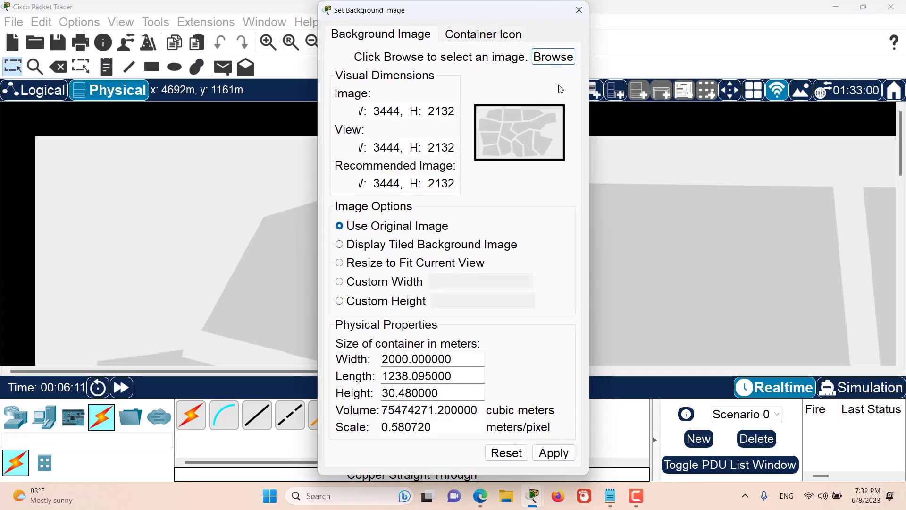
click(554, 57)
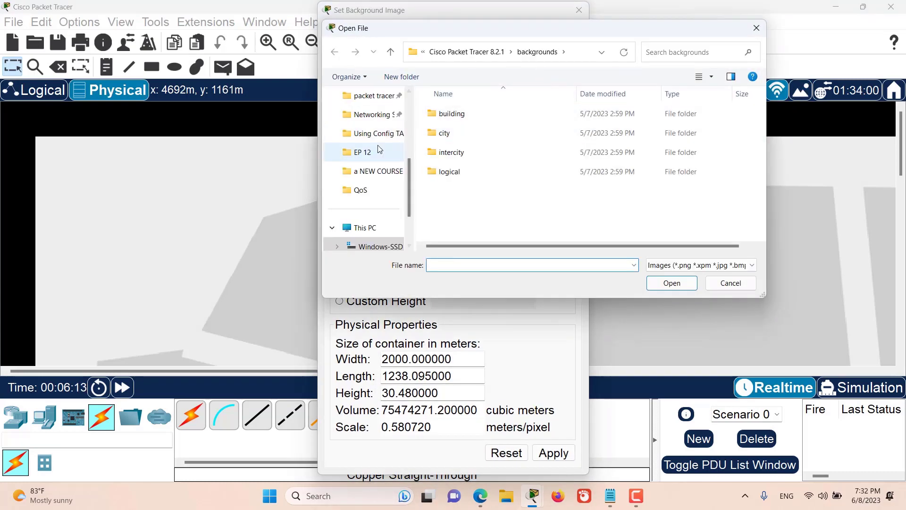
scroll(377, 149, up, 2)
click(364, 134)
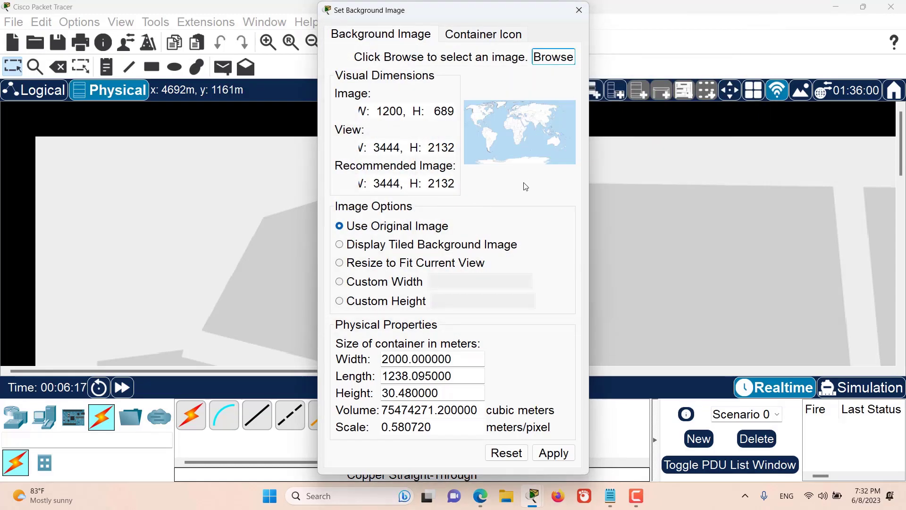
click(553, 453)
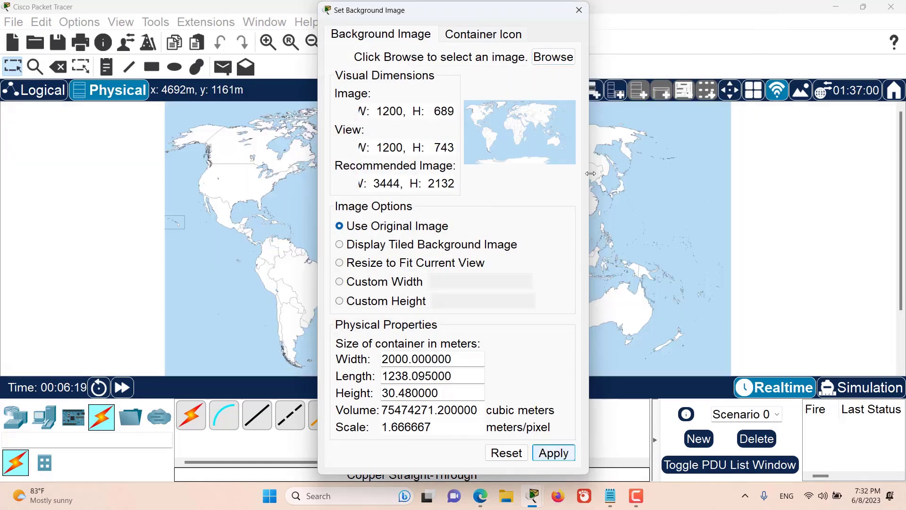
click(579, 10)
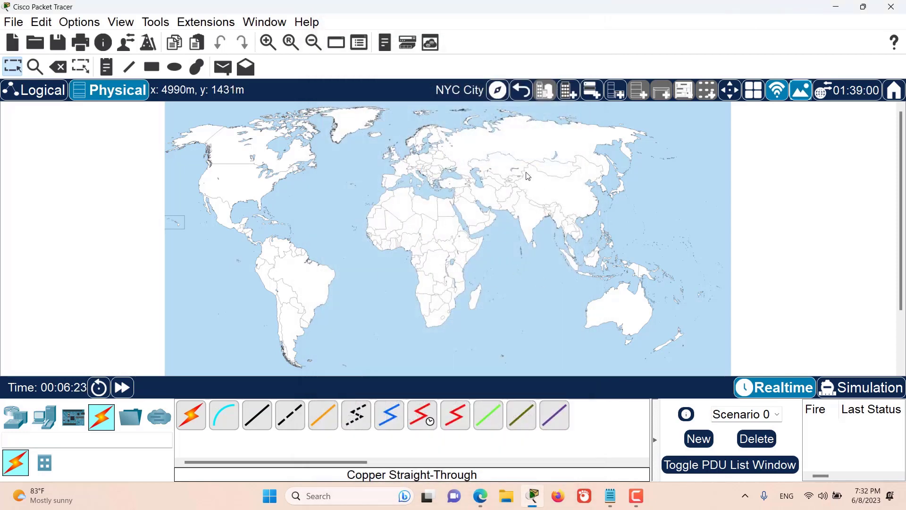
Return to the Intercity level and select NYC City to inspect its map background.
click(521, 90)
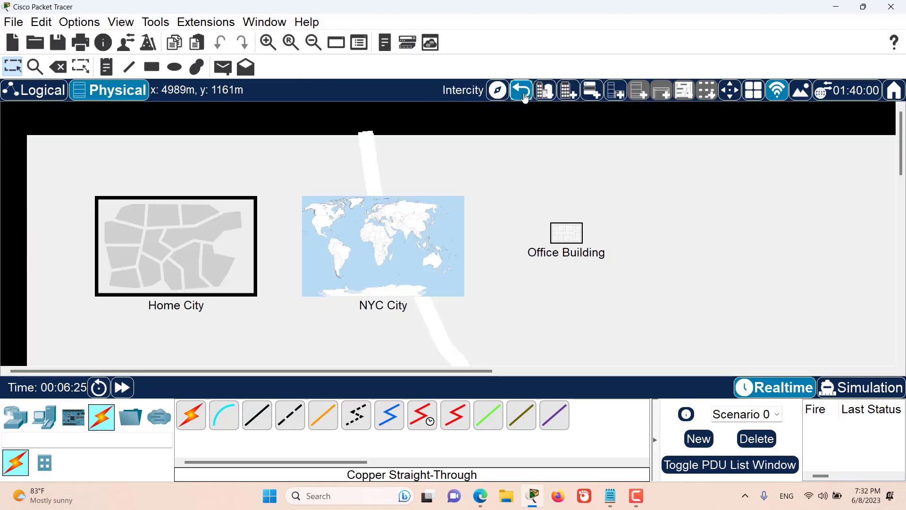
drag(335, 160, 456, 323)
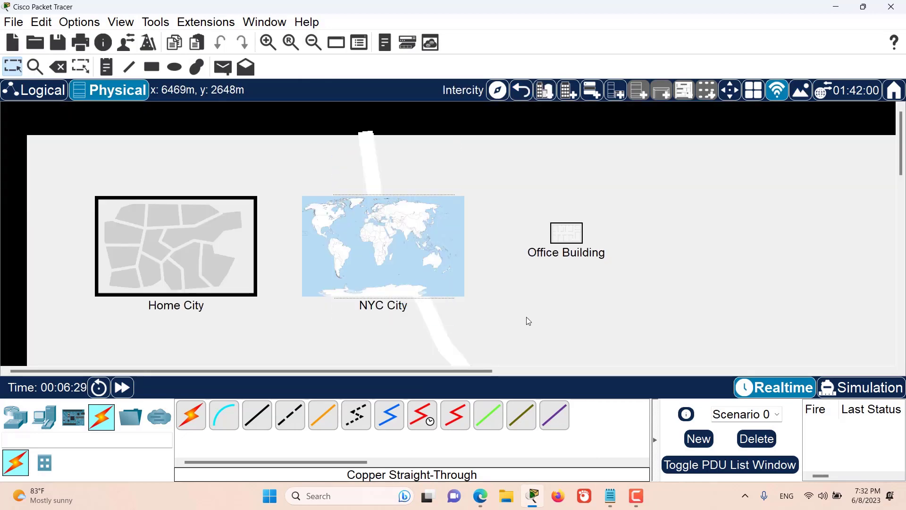
drag(488, 170, 293, 325)
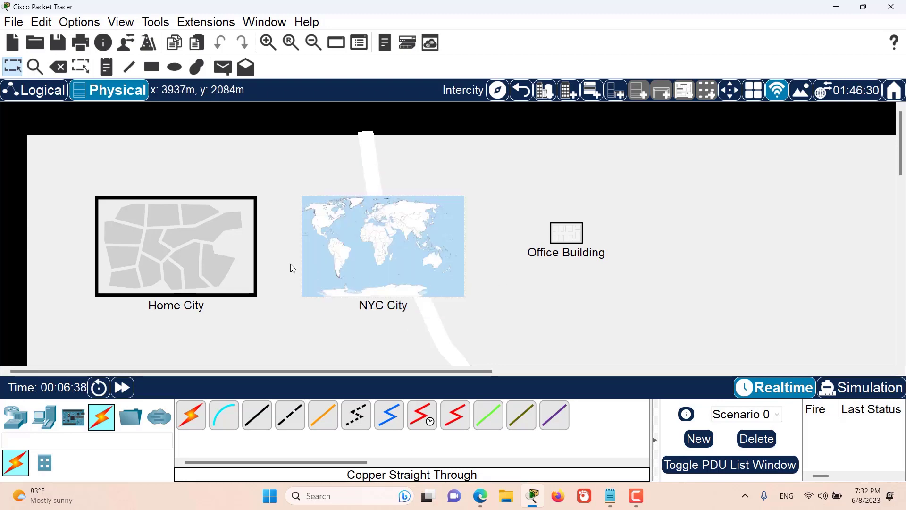
Switch to the logical workspace and place a router, a switch and a hub side by side in a row.
click(54, 99)
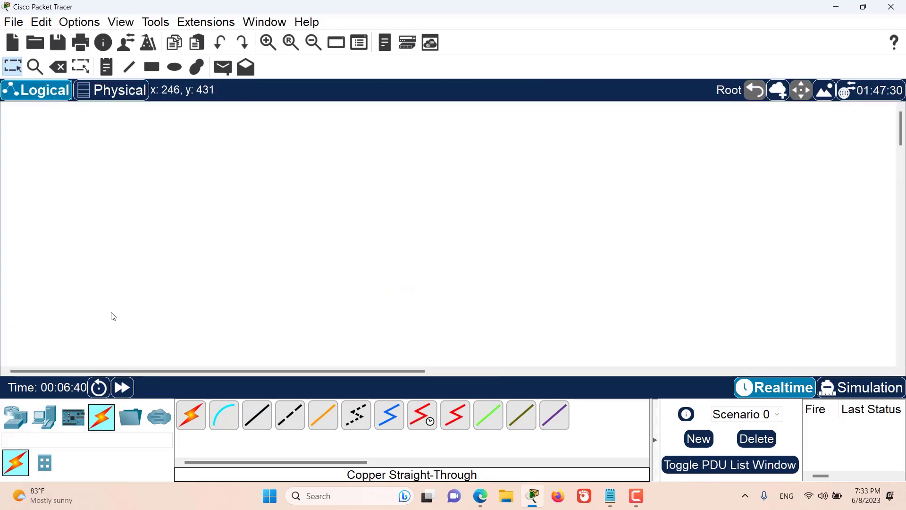
click(19, 419)
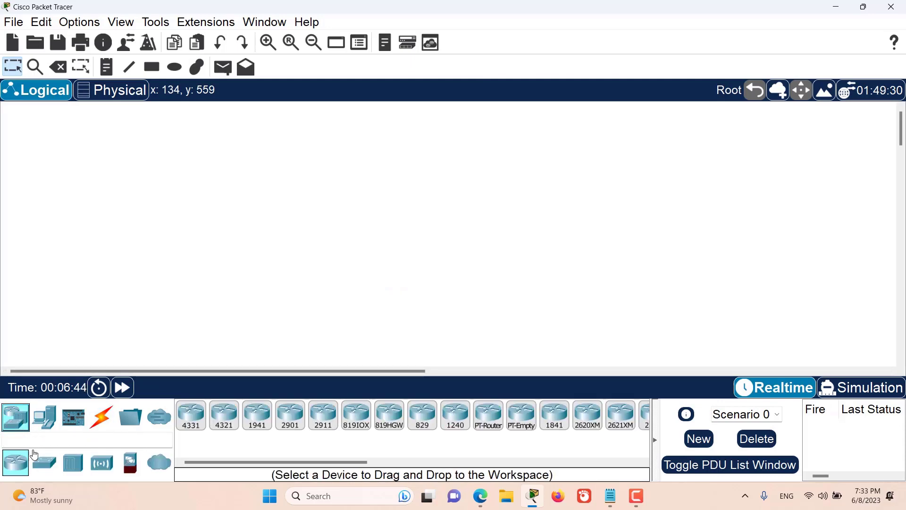
drag(15, 464, 128, 257)
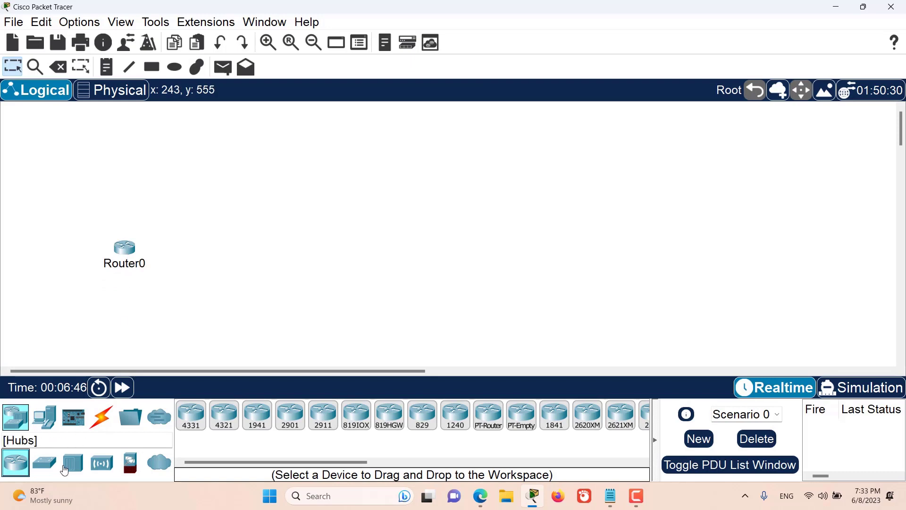
drag(44, 463, 198, 255)
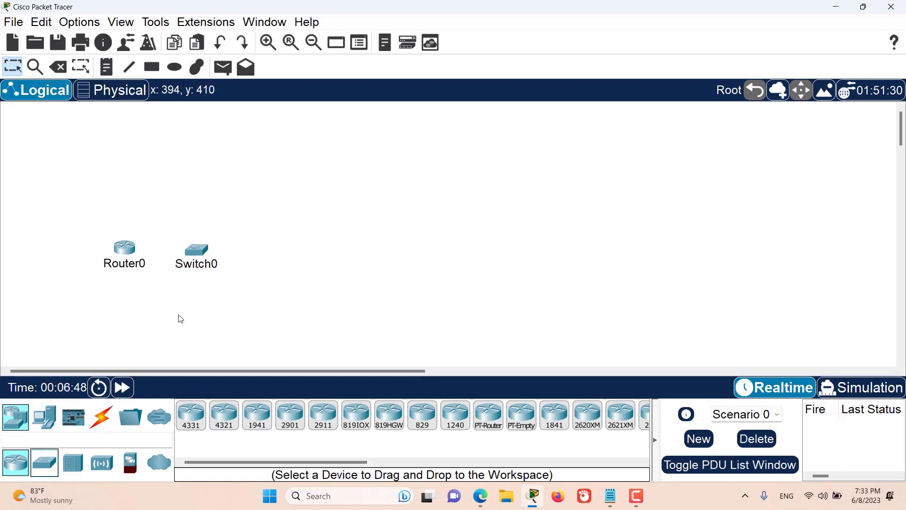
drag(73, 463, 274, 260)
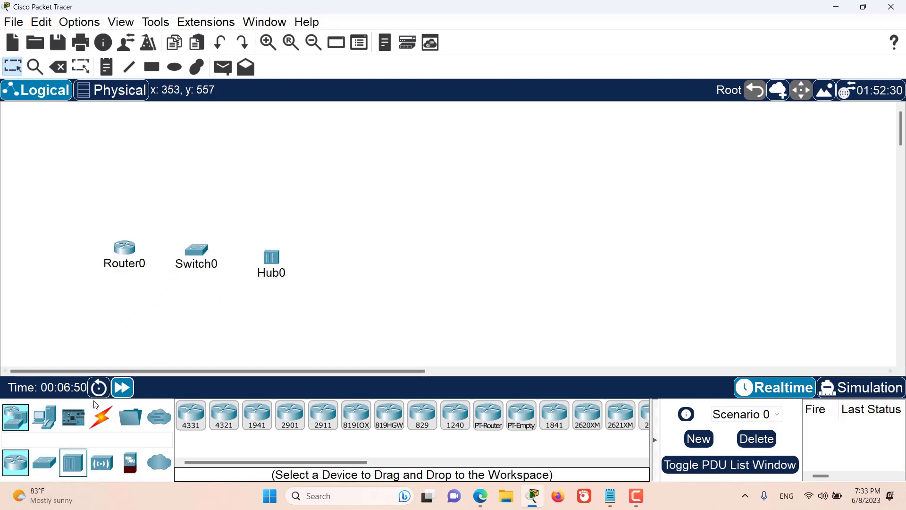
Add a PC, a server and a laptop in a row below the network devices.
click(44, 417)
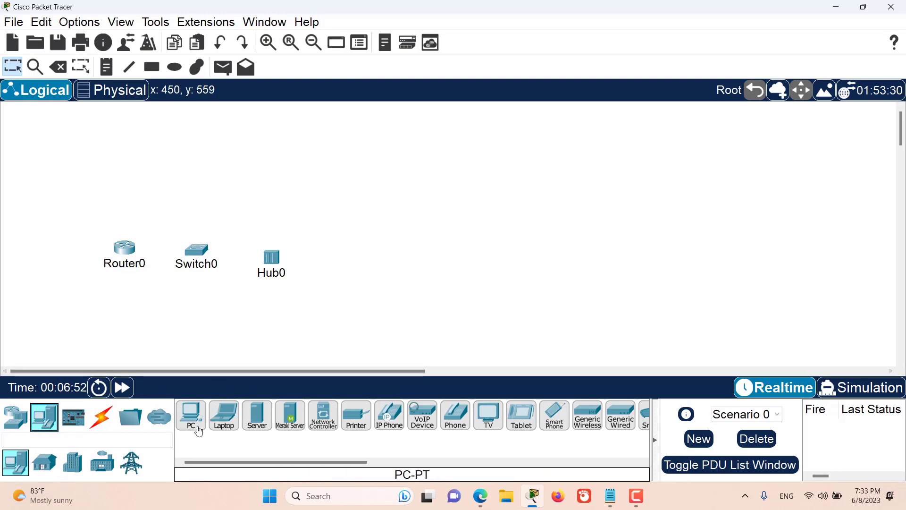
drag(193, 425, 183, 329)
drag(256, 420, 266, 319)
drag(227, 425, 340, 329)
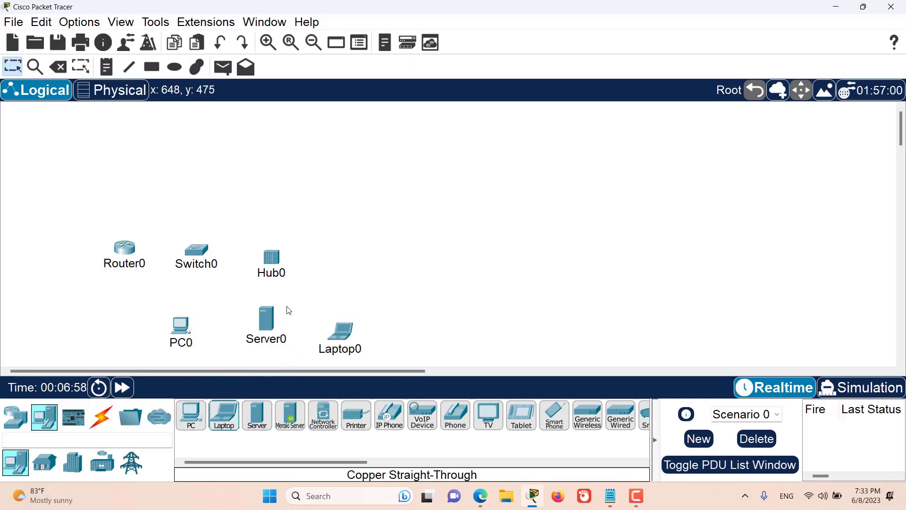
Open Home City's Corporate Office in the physical workspace and move Laptop0 to the right of PC0.
click(125, 90)
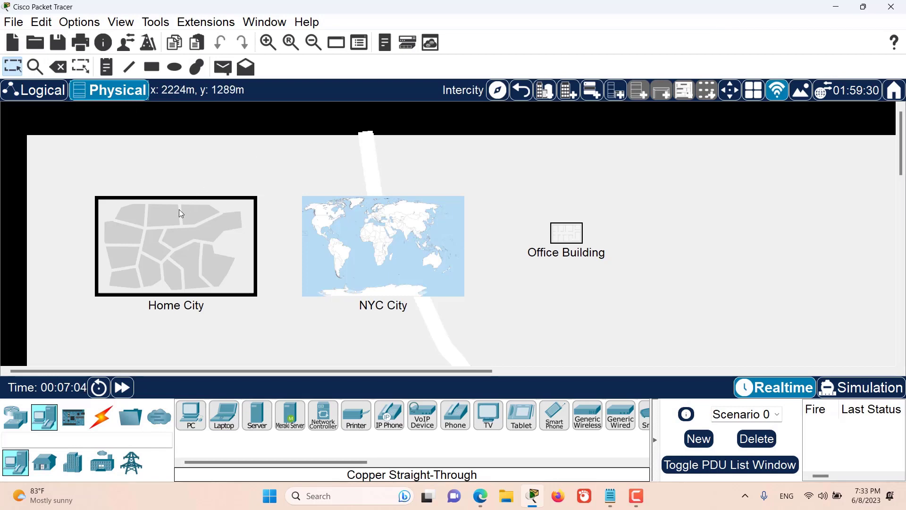
click(169, 231)
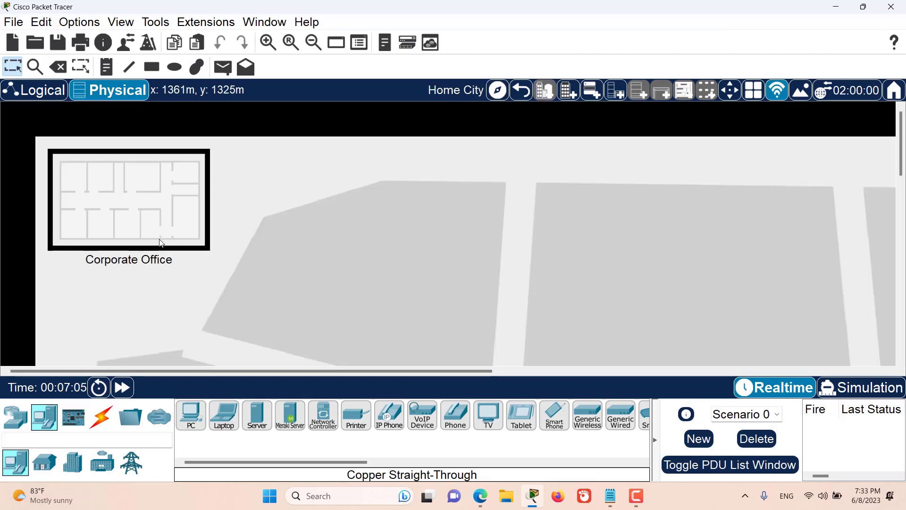
click(115, 209)
drag(81, 210, 372, 194)
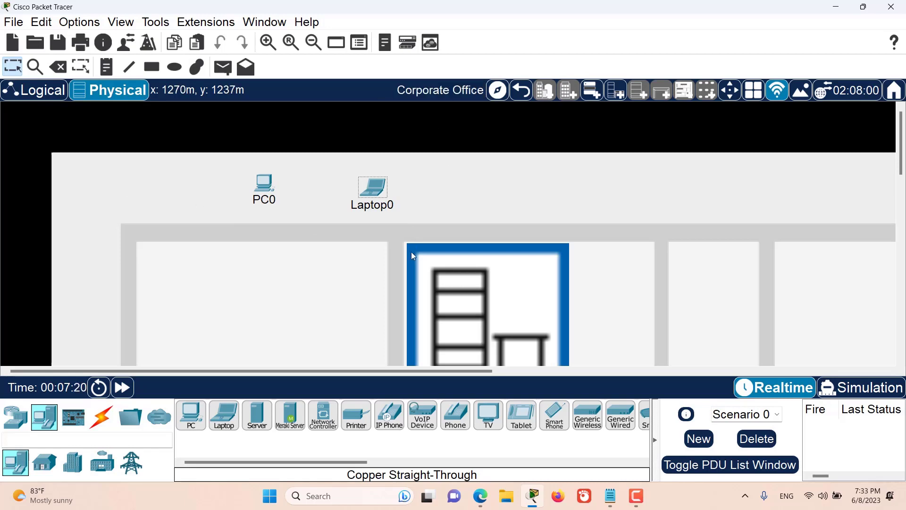
Open the Main Wiring Closet and zoom in on the rack to examine its mounted devices.
scroll(455, 234, down, 2)
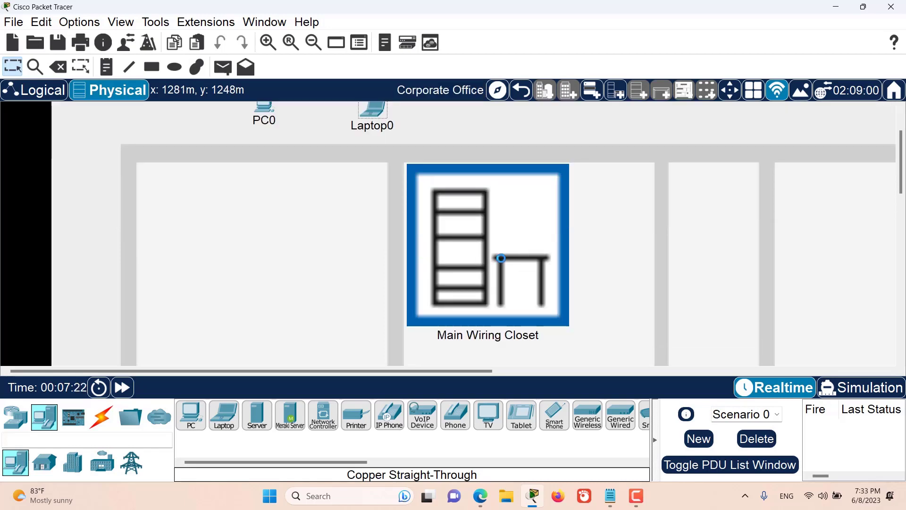
click(495, 260)
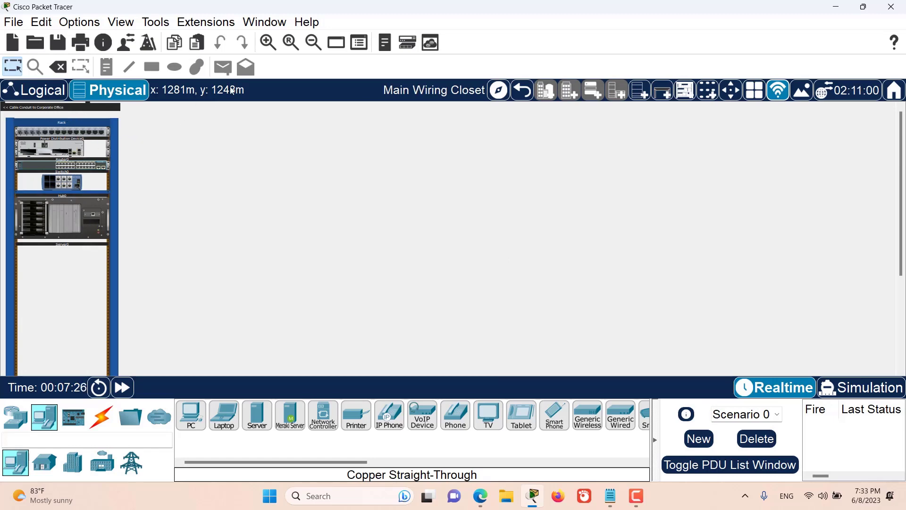
click(268, 42)
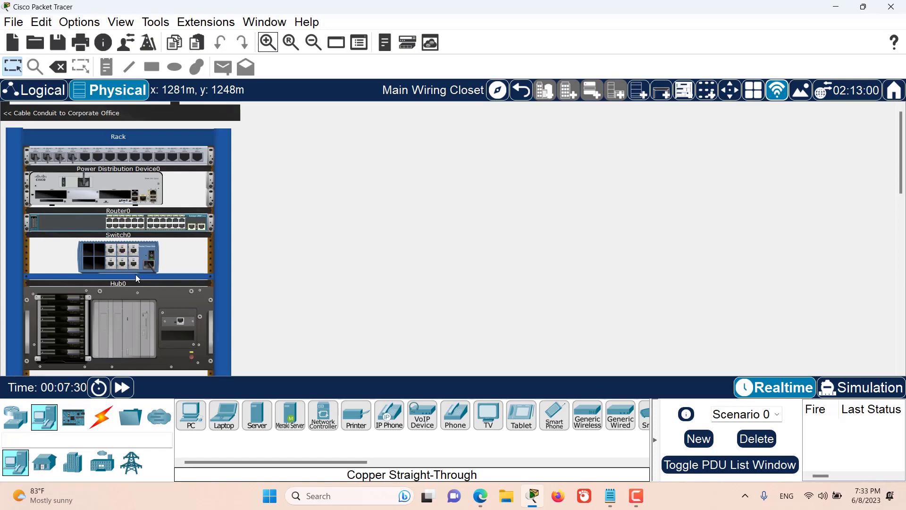
scroll(134, 237, down, 1)
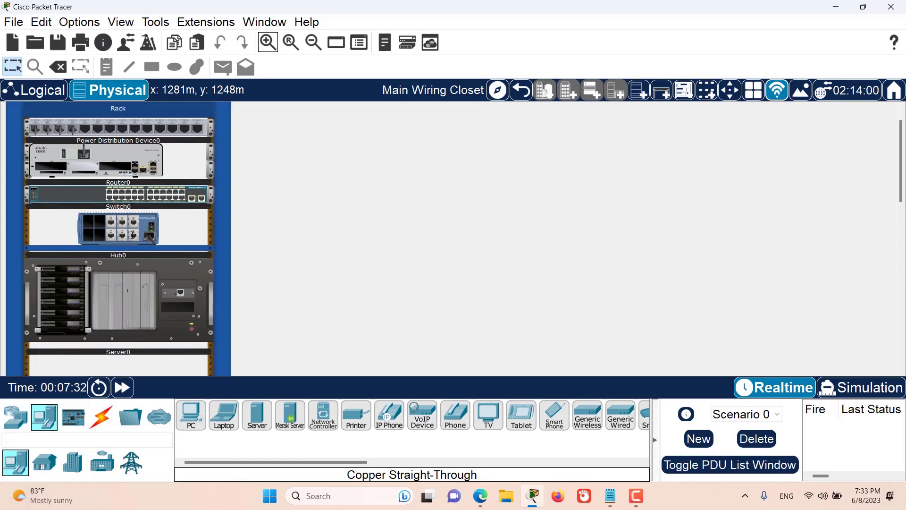
Mount a 1240 router and a 2911 router in the free rack space below Server0.
scroll(189, 234, up, 1)
scroll(307, 239, down, 9)
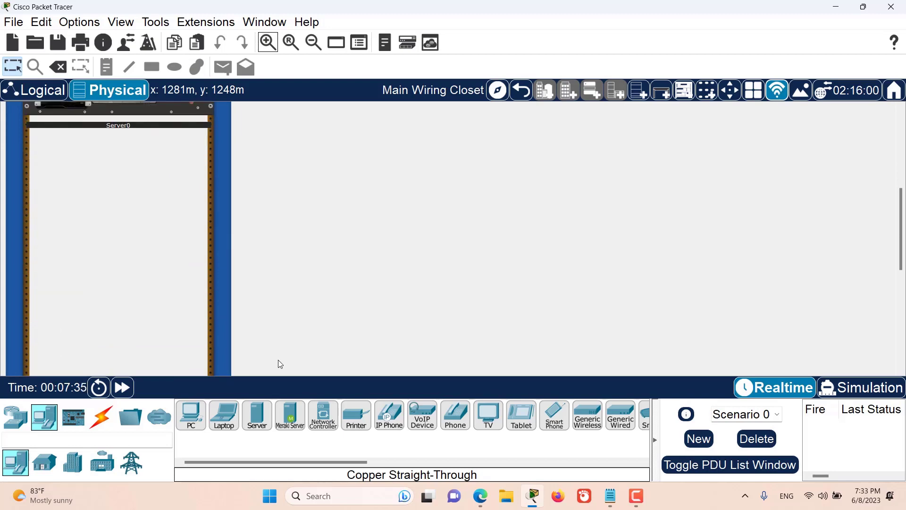
click(15, 417)
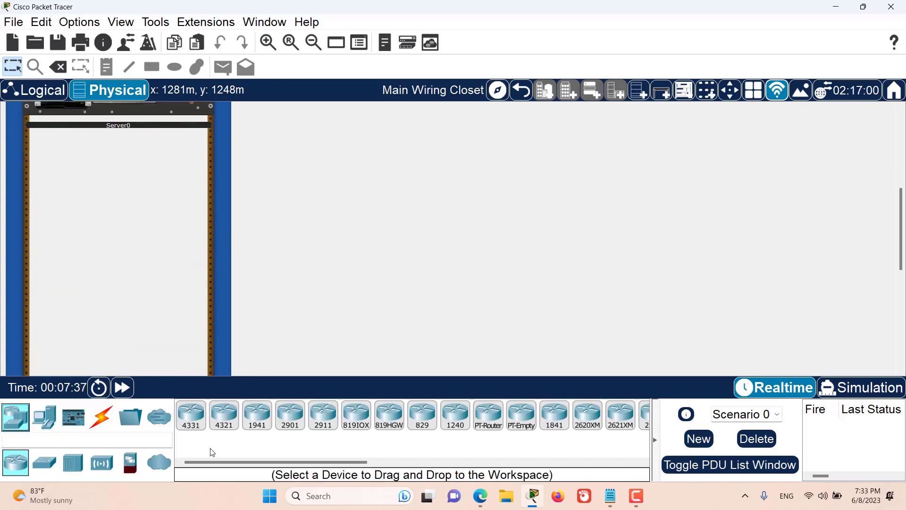
drag(455, 415, 127, 212)
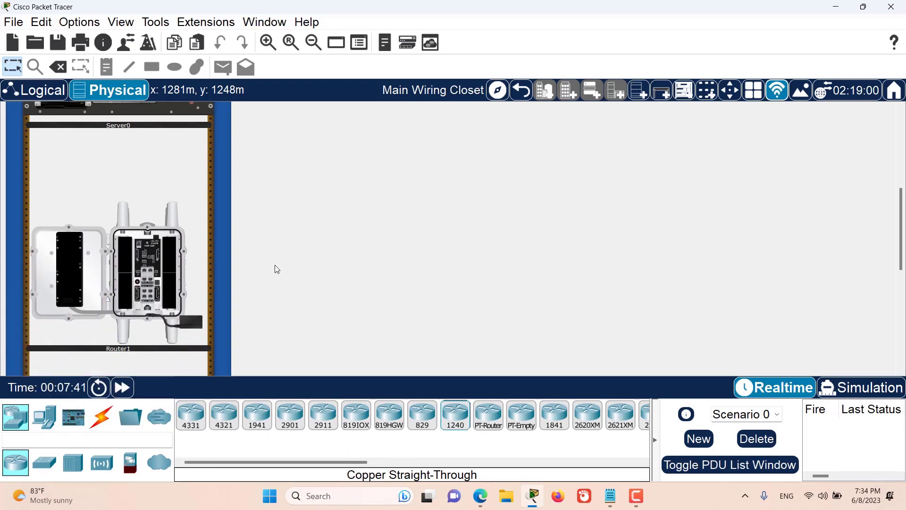
scroll(274, 264, down, 2)
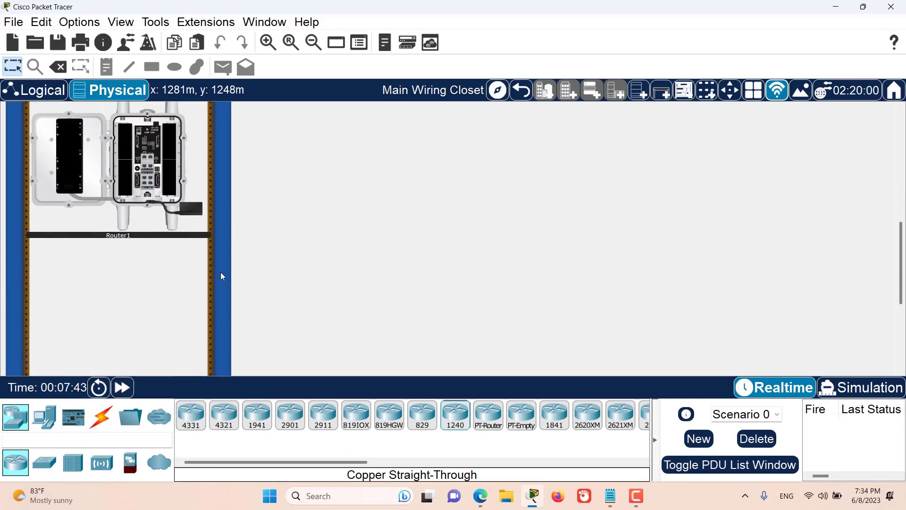
scroll(220, 272, down, 1)
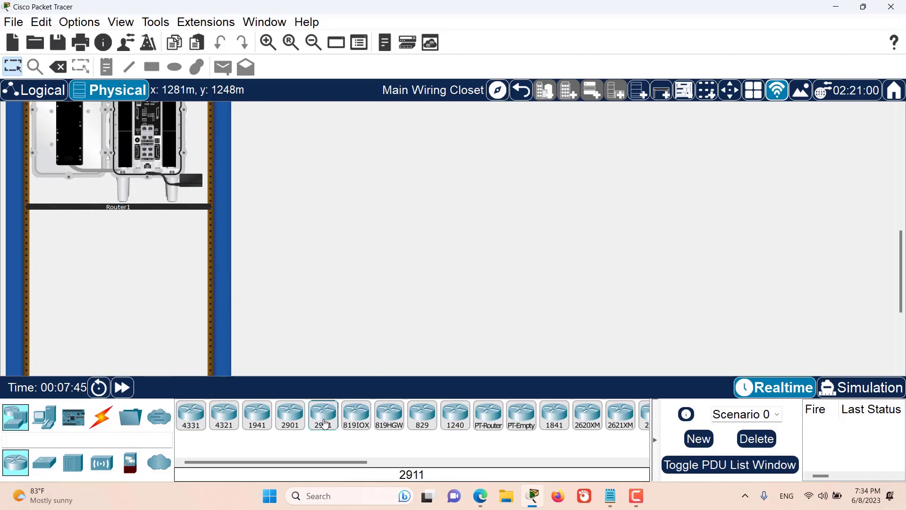
drag(324, 423, 170, 274)
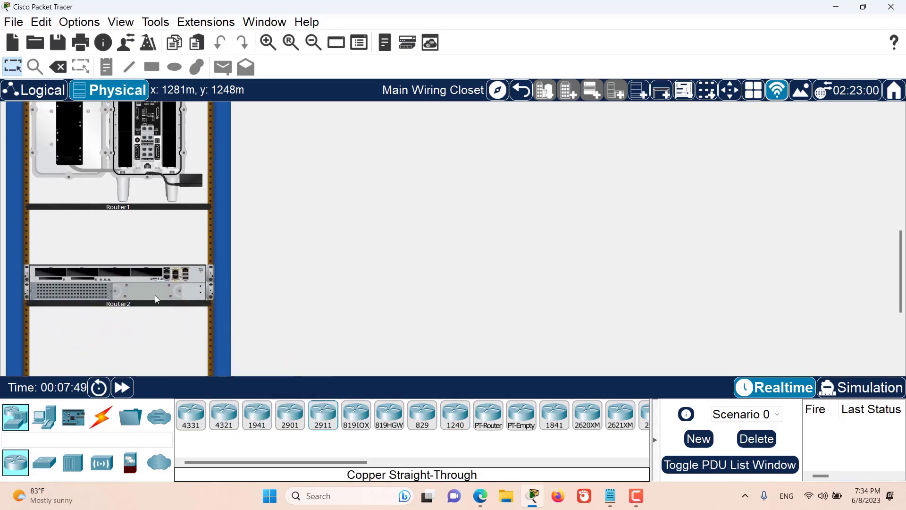
mouse_move(155, 296)
Place a new PC beside the rack in the Main Wiring Closet.
click(51, 418)
drag(191, 416, 428, 182)
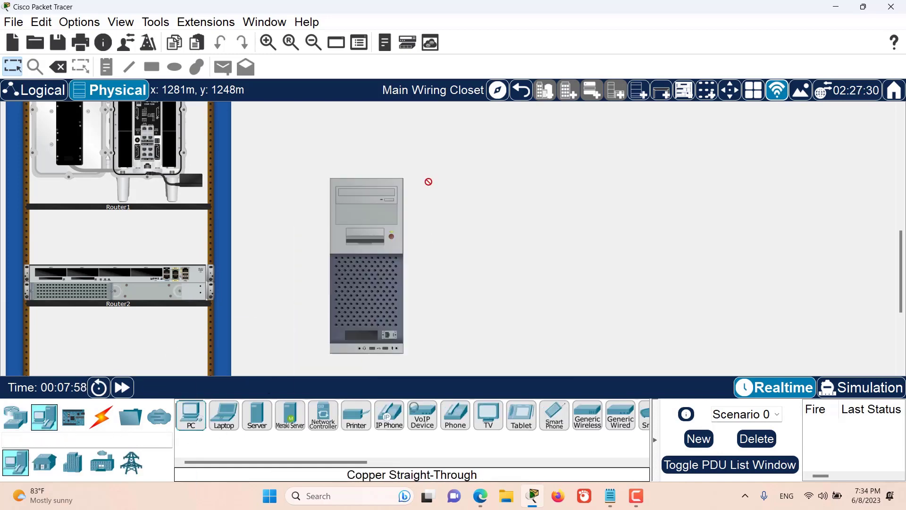
drag(429, 182, 350, 243)
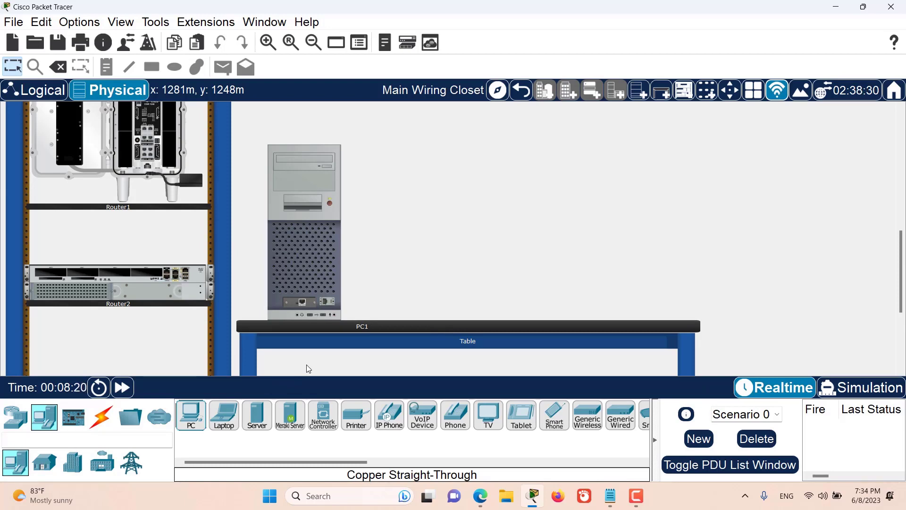
Add a second table to the wiring closet and place a new laptop on it.
scroll(307, 364, down, 1)
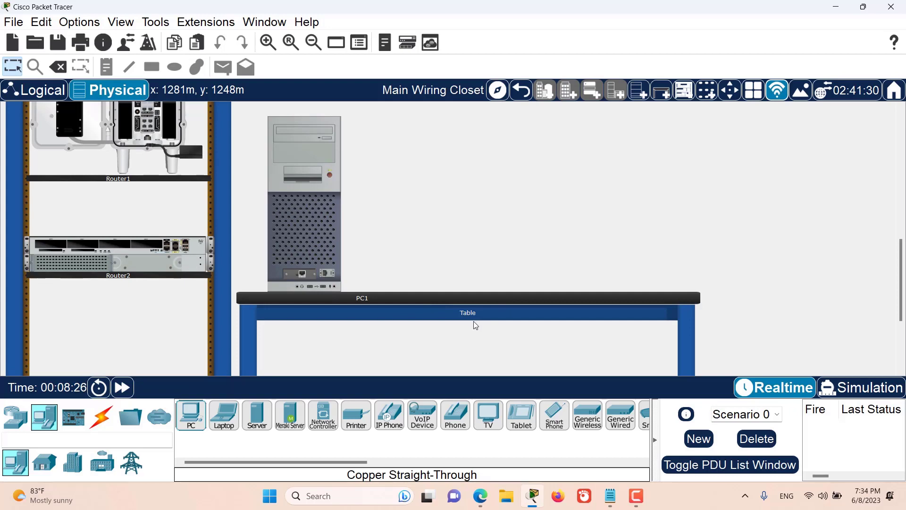
click(664, 100)
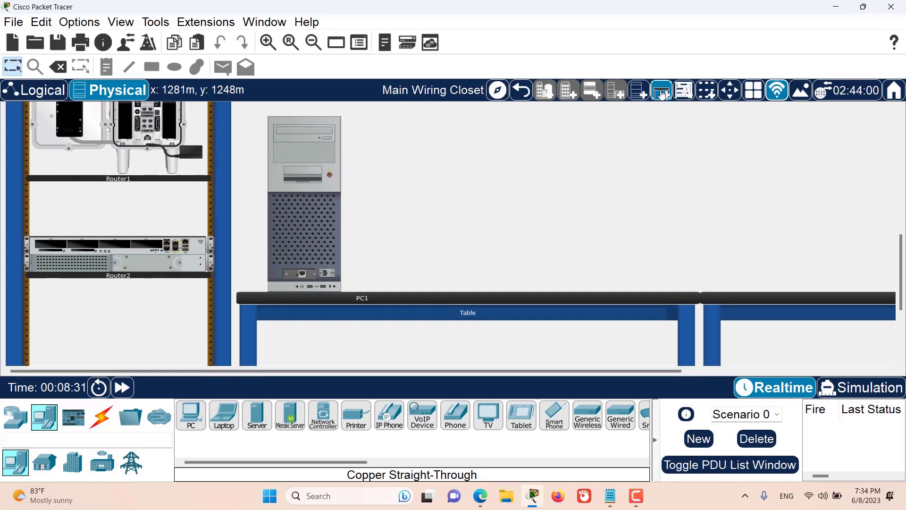
drag(223, 417, 842, 175)
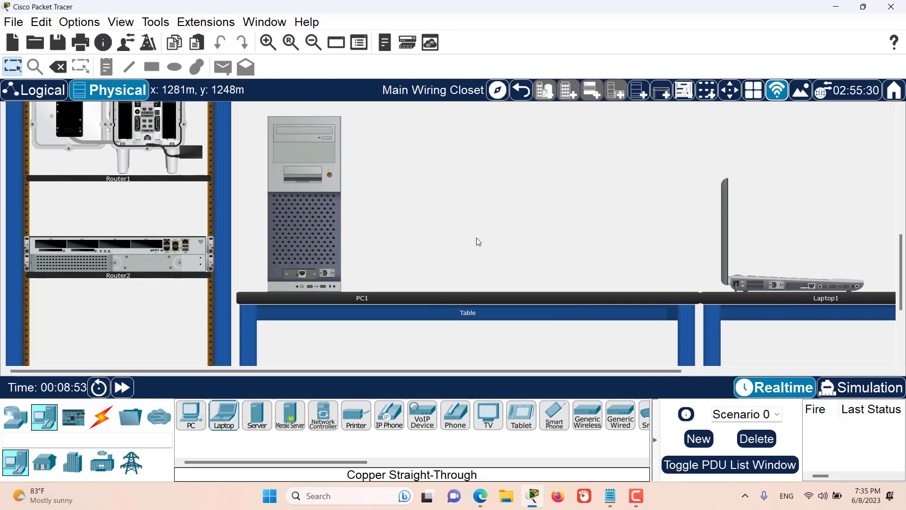
Connect an Ethernet port of Router0 to a port of Switch0 in the rack with a Copper Cross-Over cable.
scroll(477, 242, up, 5)
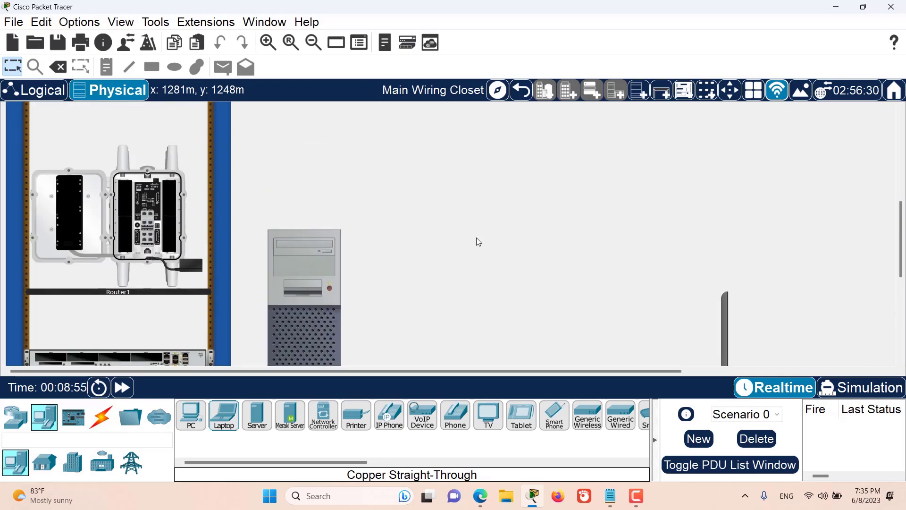
scroll(477, 238, up, 1)
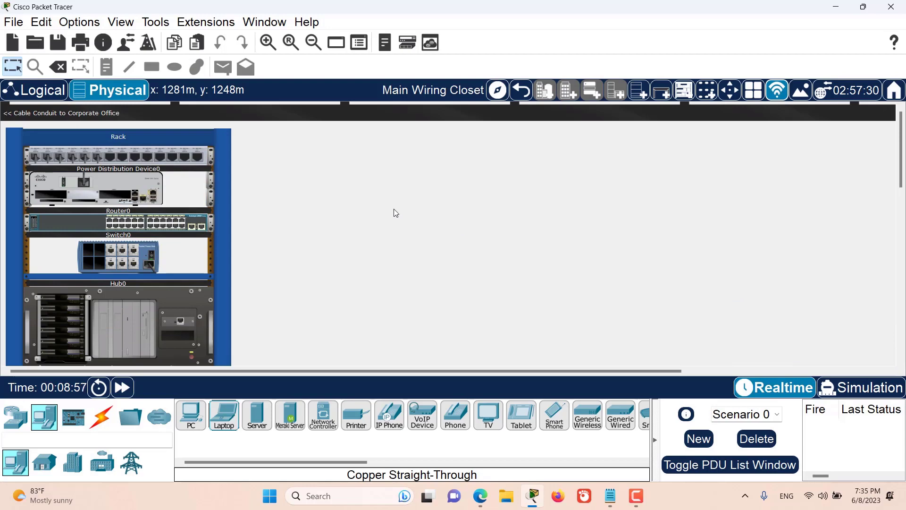
click(268, 42)
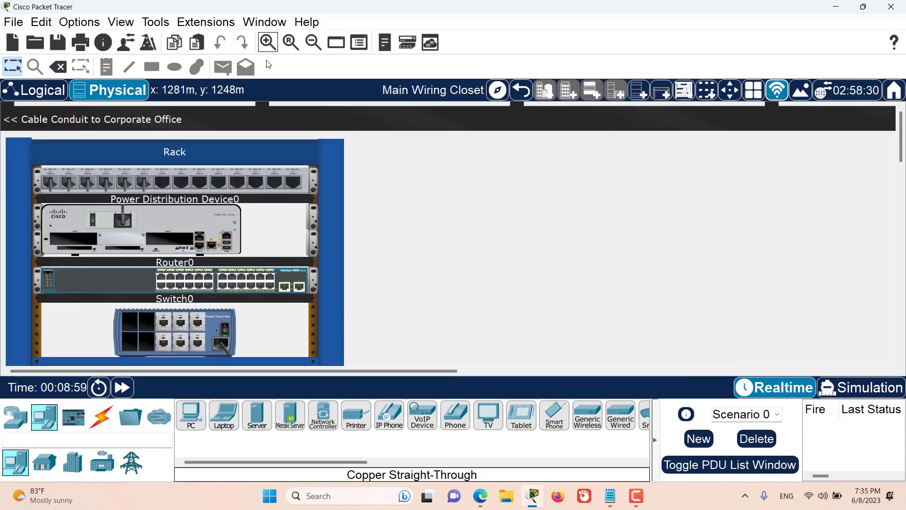
scroll(380, 170, down, 1)
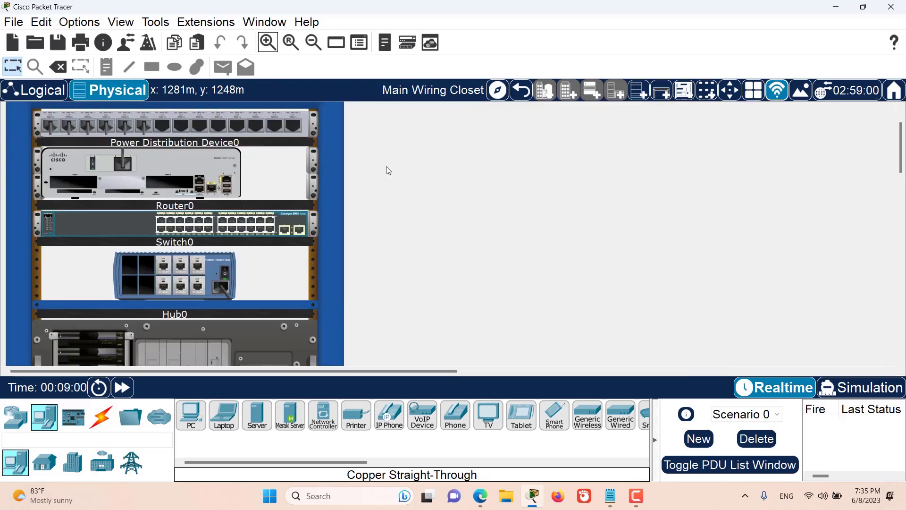
click(100, 418)
click(257, 415)
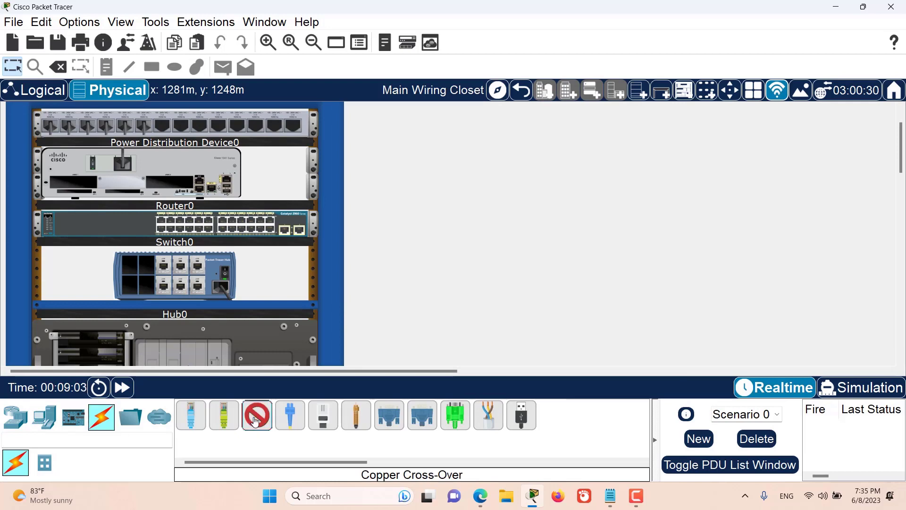
click(226, 180)
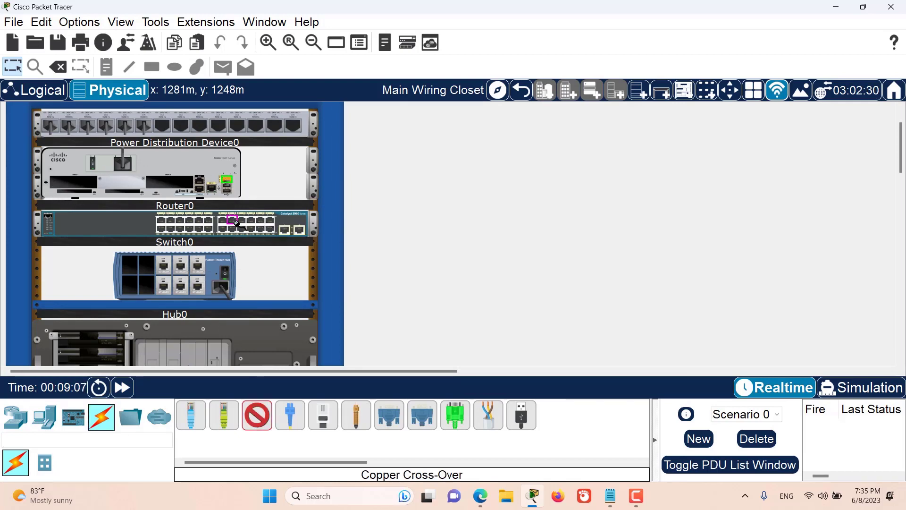
click(234, 222)
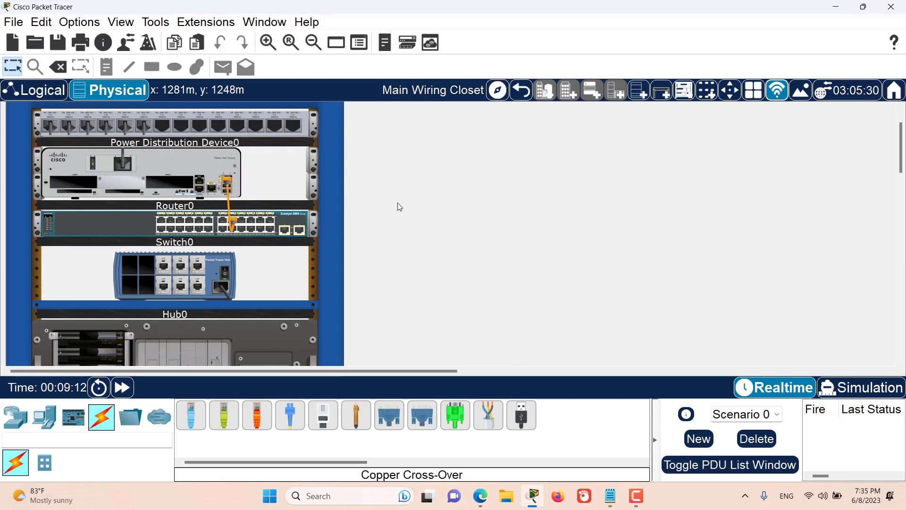
Connect PC0 to Laptop0 in the Corporate Office with an automatically chosen connection type, and go back up to the intercity level.
click(521, 89)
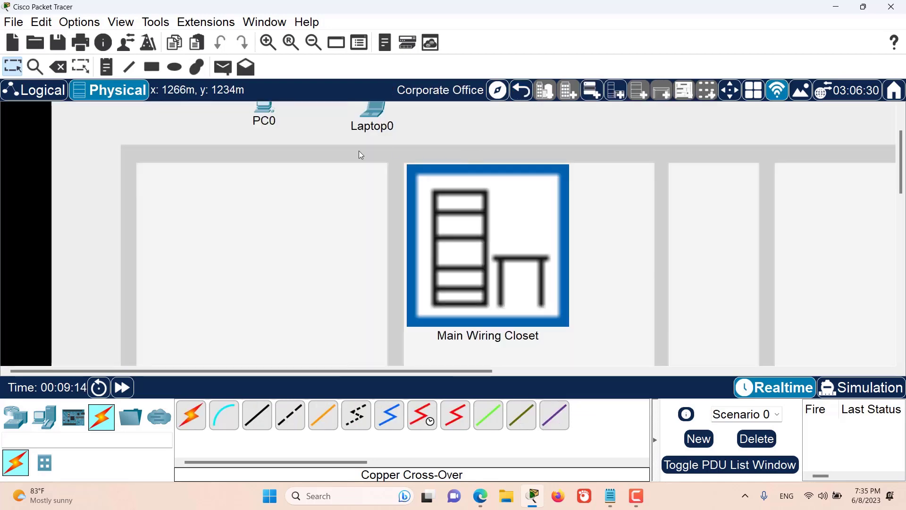
scroll(302, 215, up, 2)
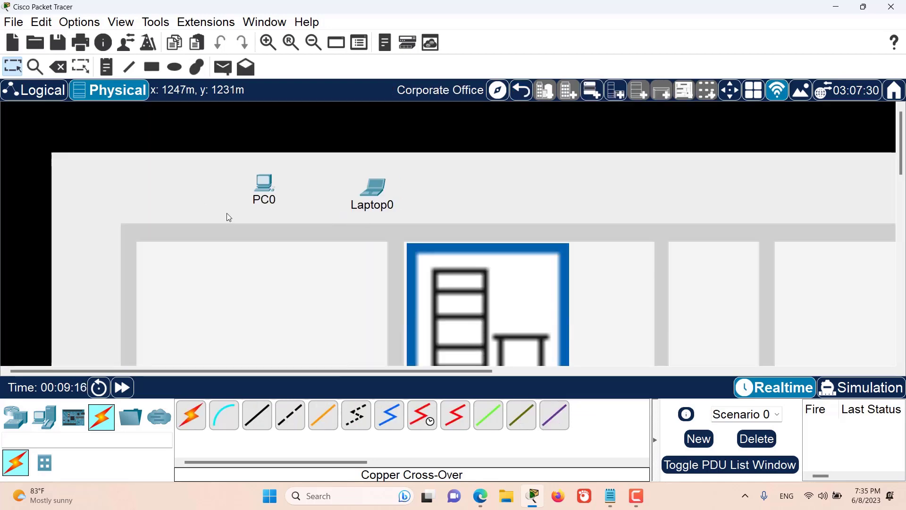
click(191, 415)
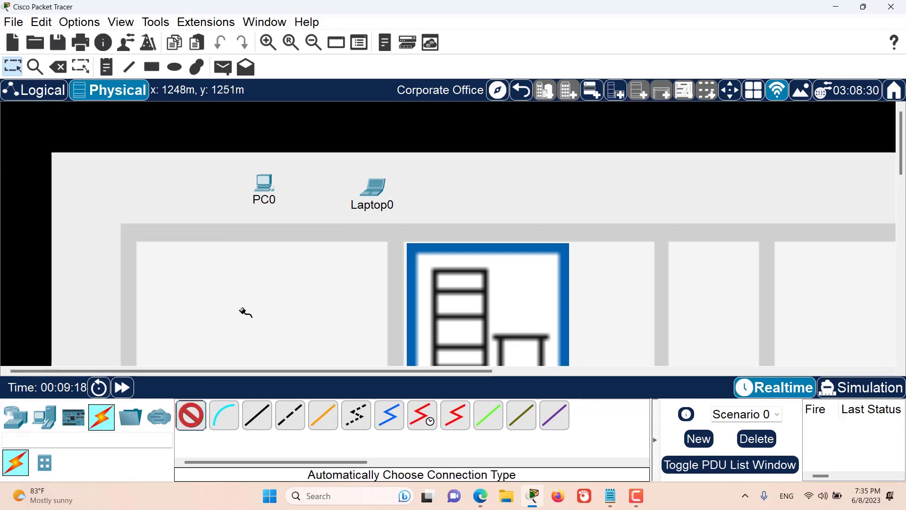
click(268, 187)
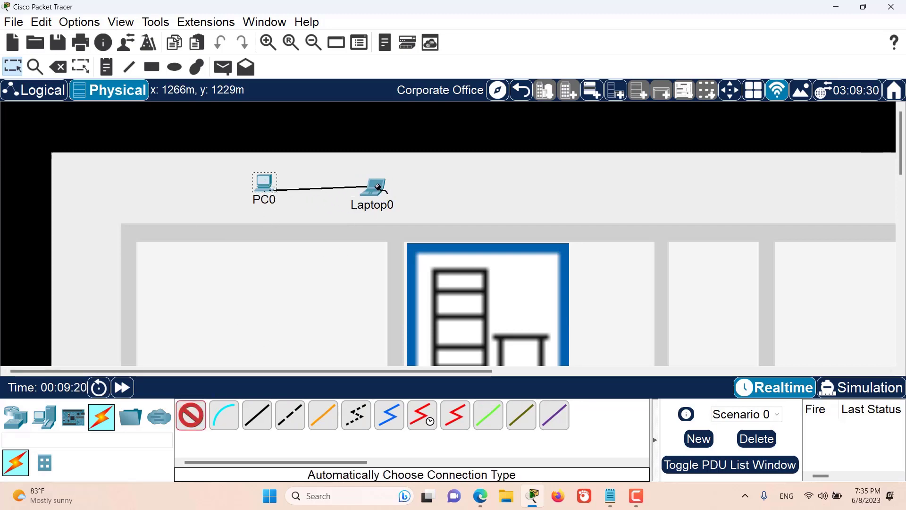
click(372, 188)
click(522, 90)
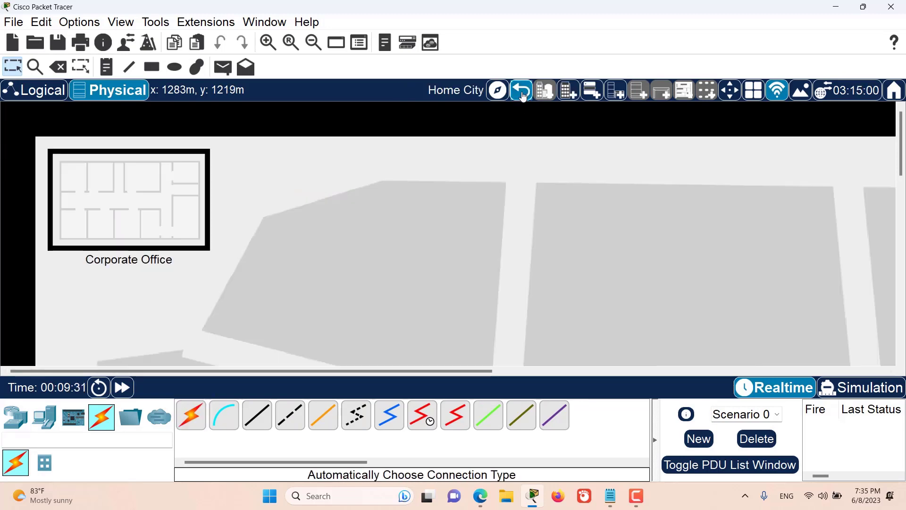
click(522, 92)
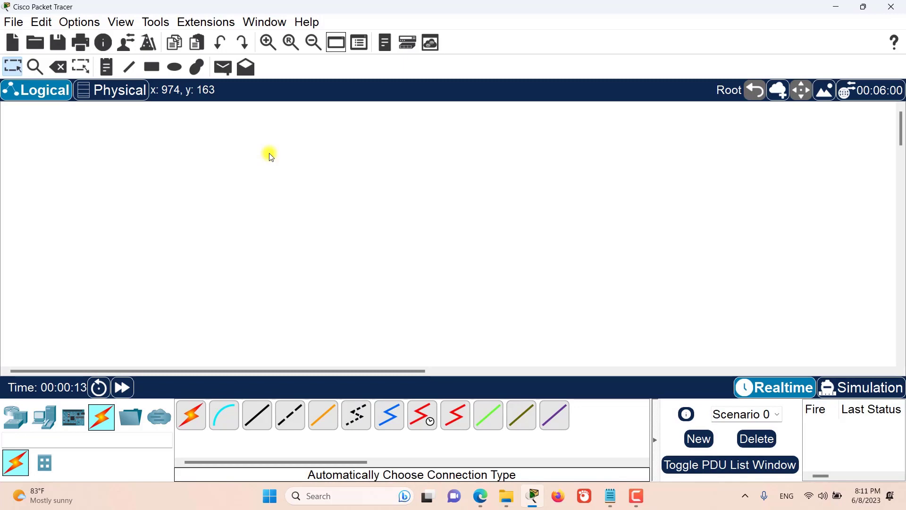
Switch to the physical workspace and add a new city to the right of Home City.
click(117, 93)
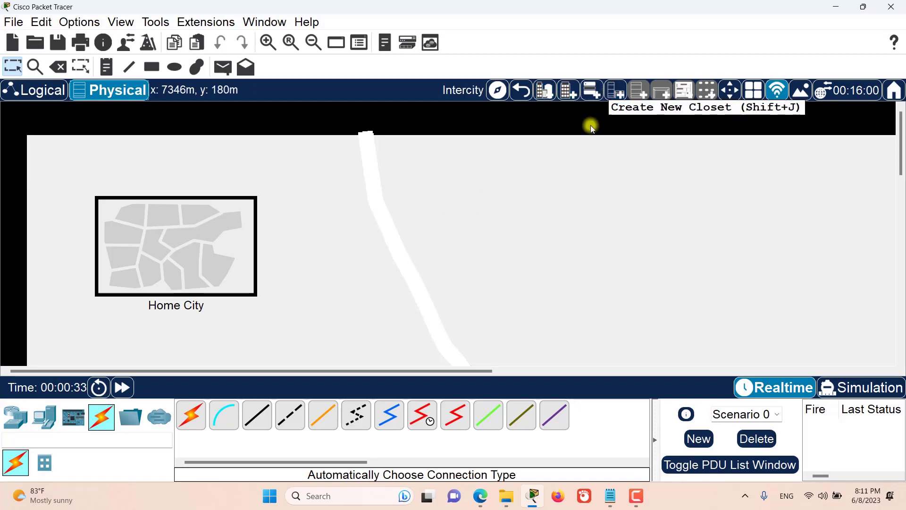
click(545, 90)
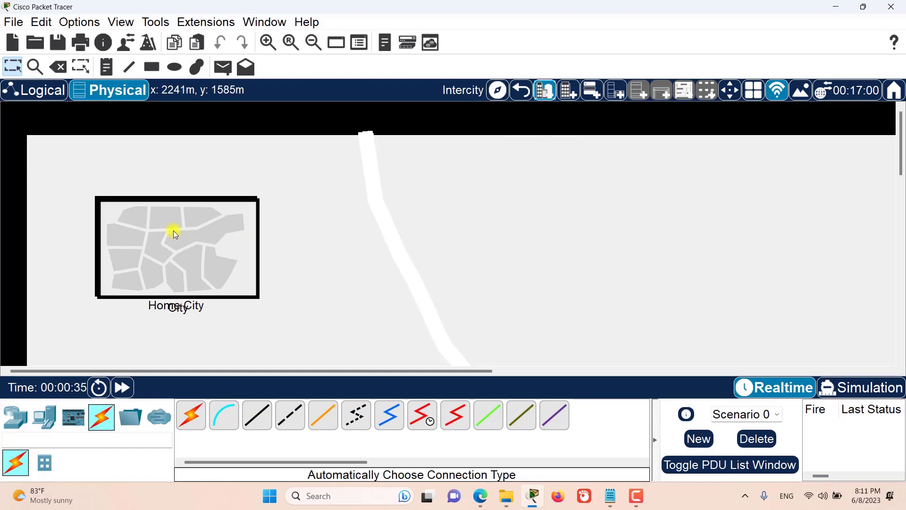
drag(174, 232, 387, 232)
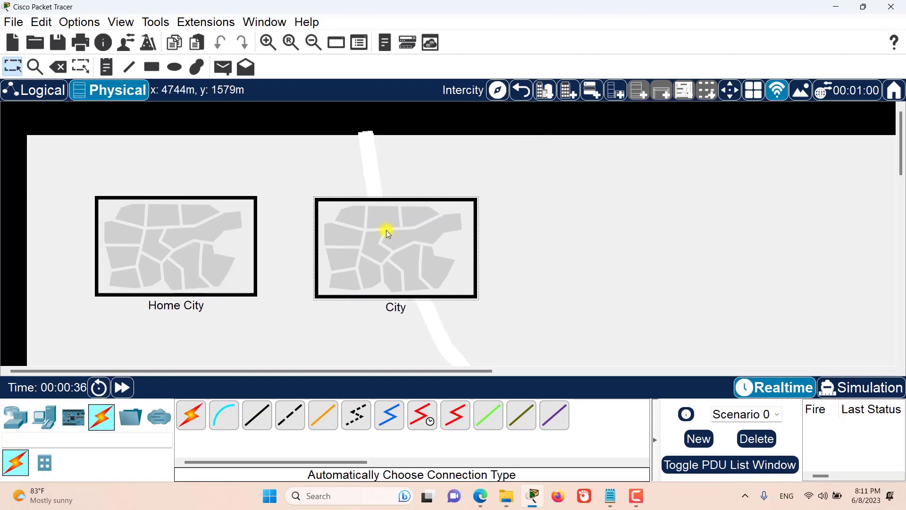
Rename the new city as NYC City.
click(386, 314)
double_click(320, 309)
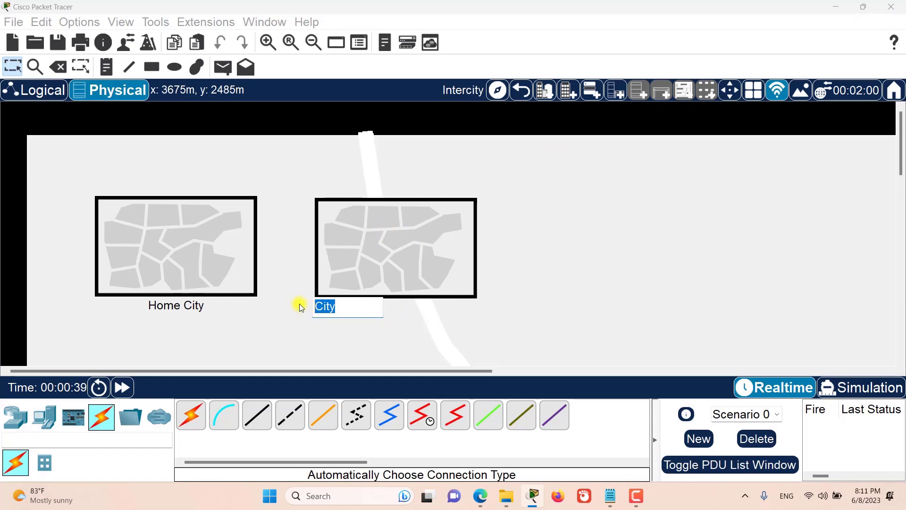
text(NYC City)
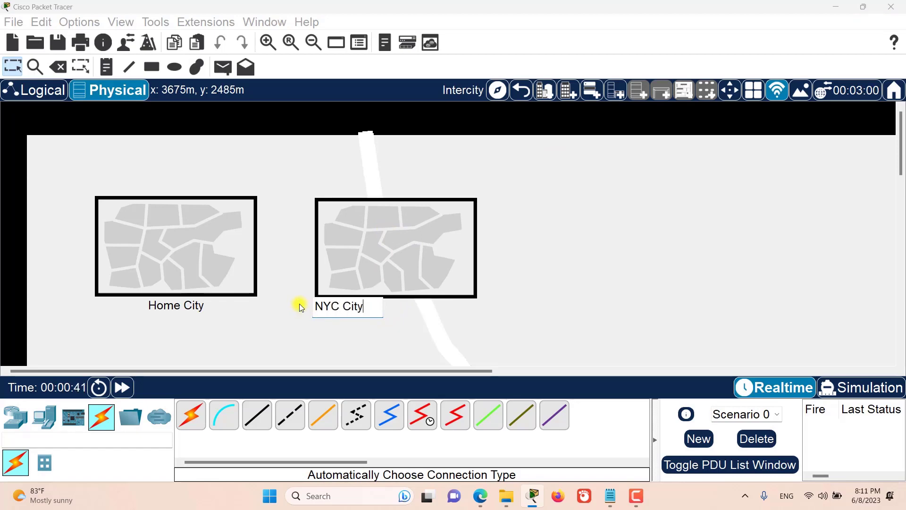
click(528, 248)
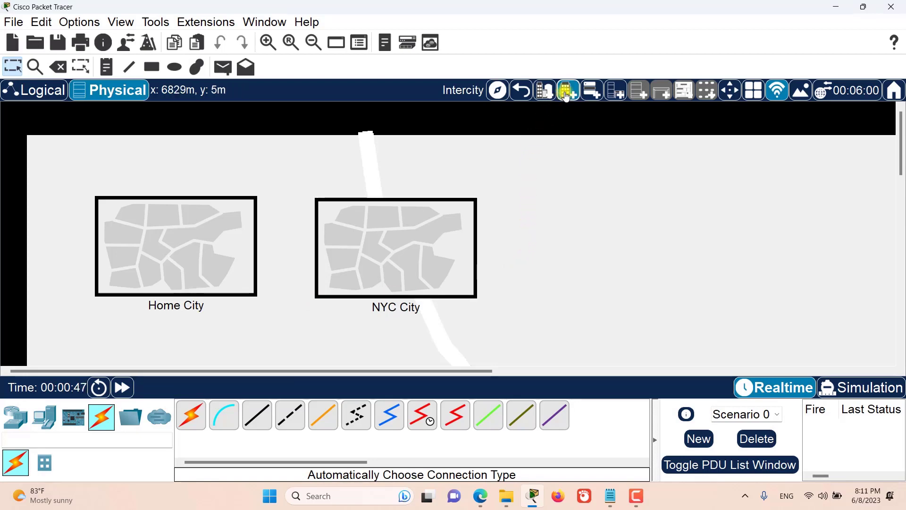
Add a new building at the intercity level and place it to the right of NYC City.
click(566, 96)
drag(63, 157, 120, 164)
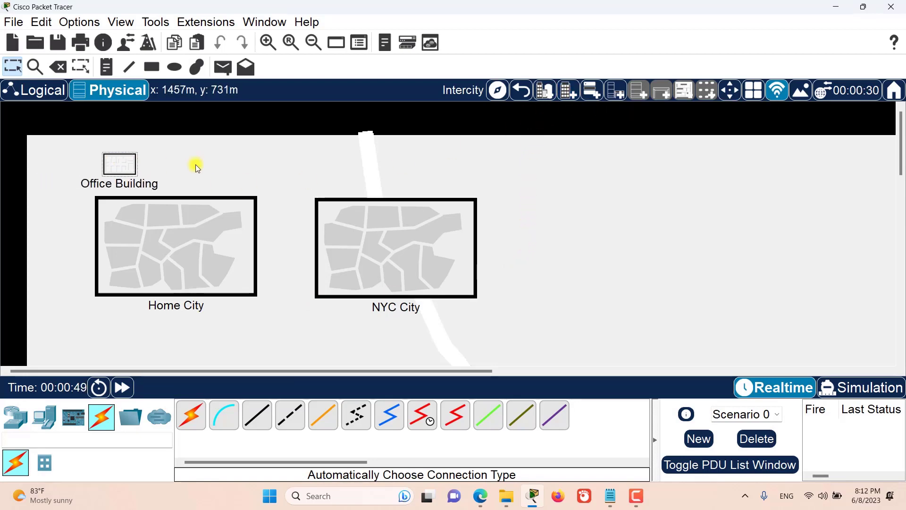
drag(198, 168, 523, 226)
Rename the new building as My office building.
double_click(525, 247)
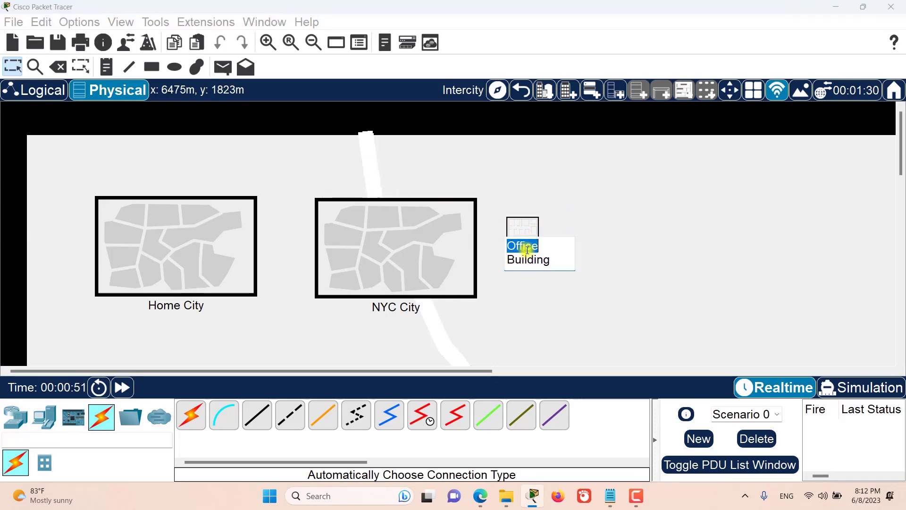
click(549, 260)
key(ctrl+a)
text(M)
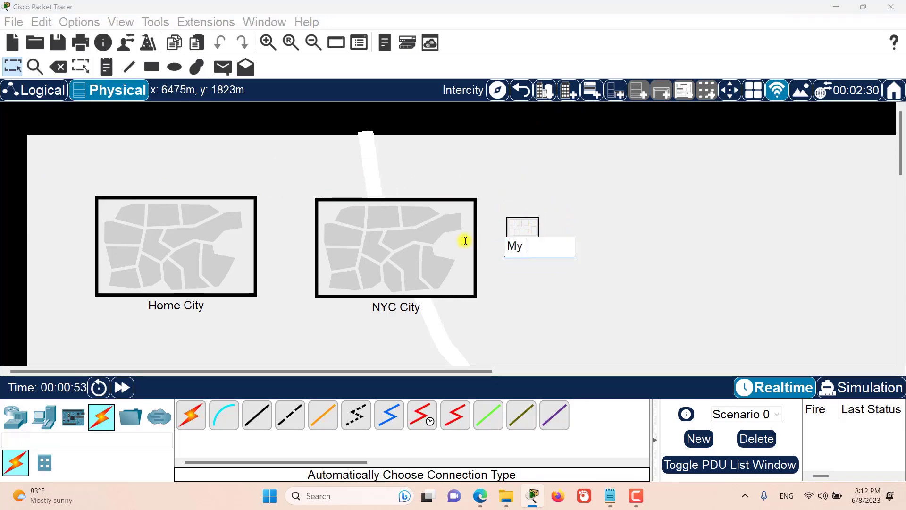
text(y office building)
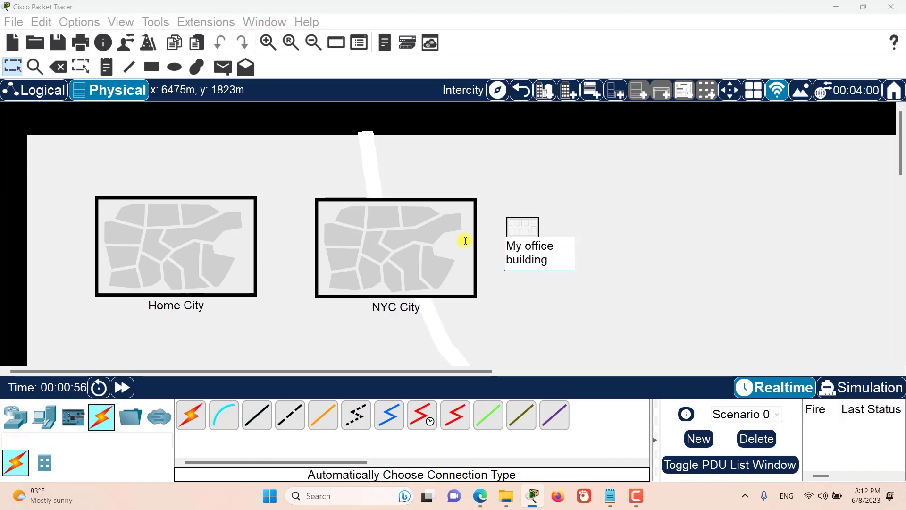
click(564, 217)
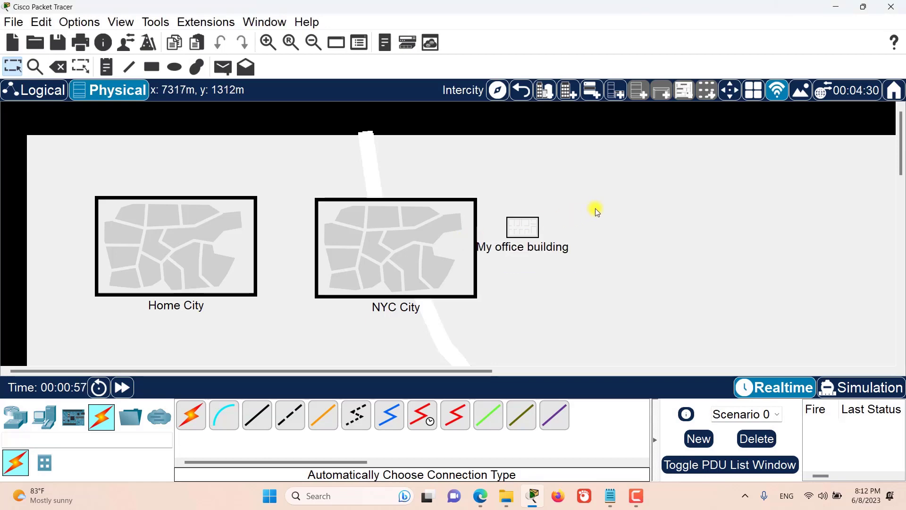
Move My office building from the intercity level into NYC City and reposition it inside that city.
click(537, 230)
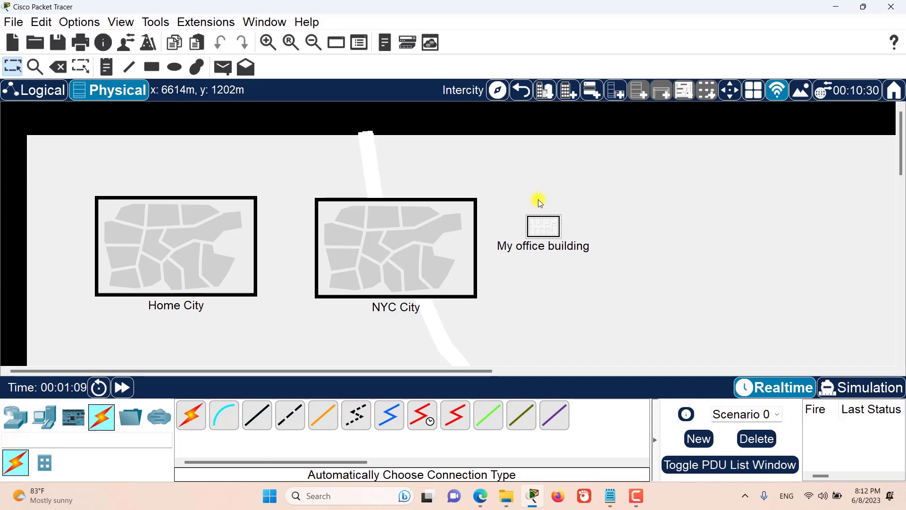
click(731, 95)
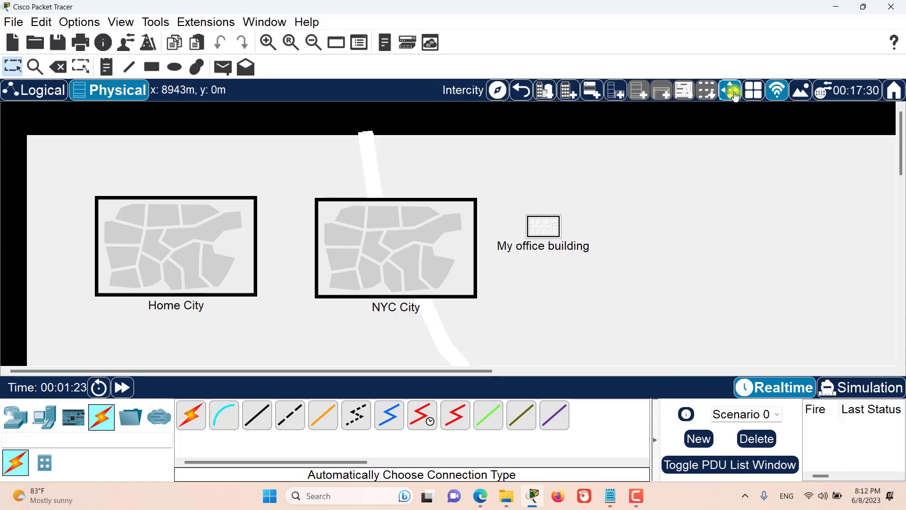
click(734, 94)
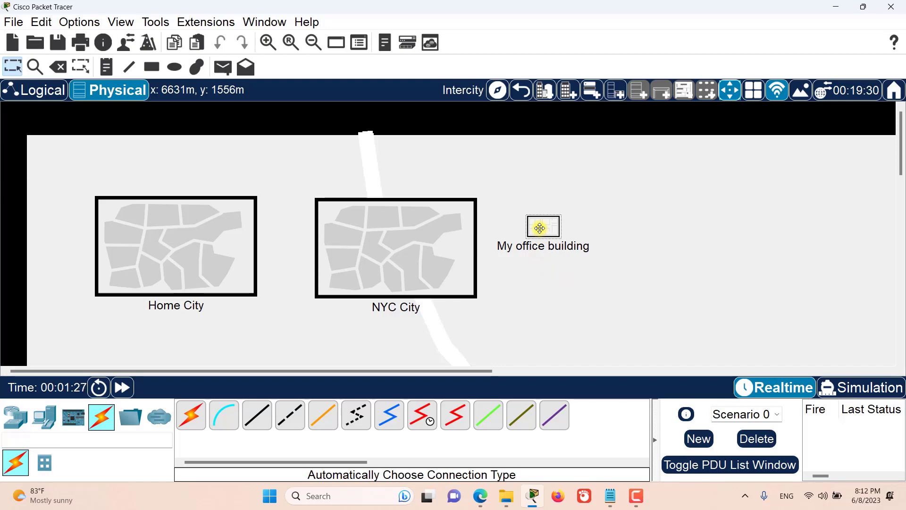
click(540, 228)
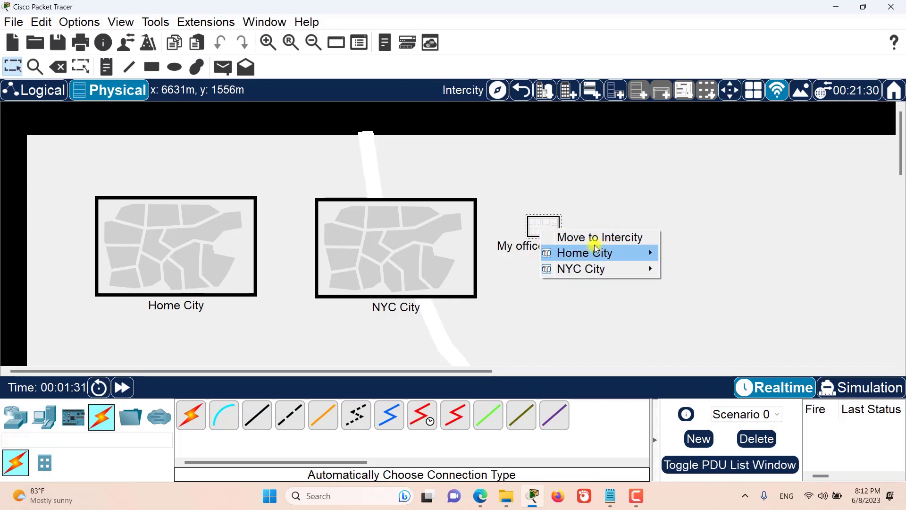
mouse_move(639, 270)
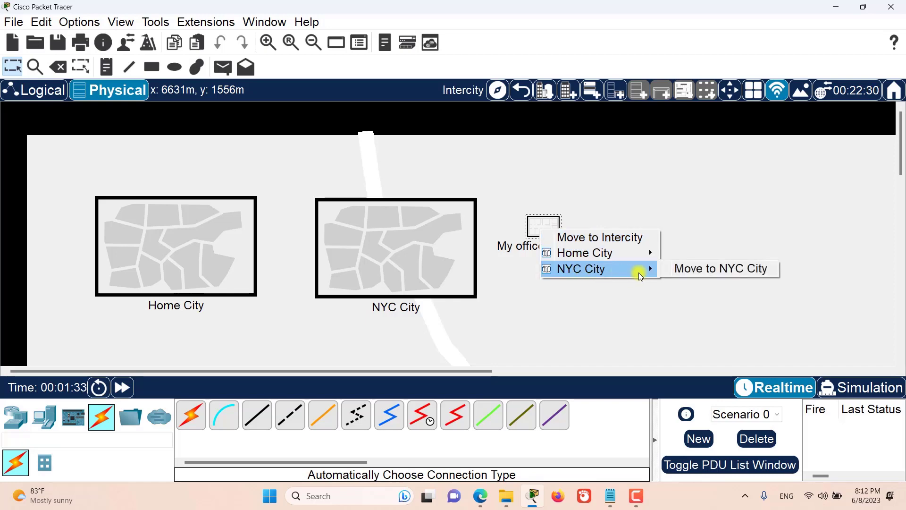
click(693, 271)
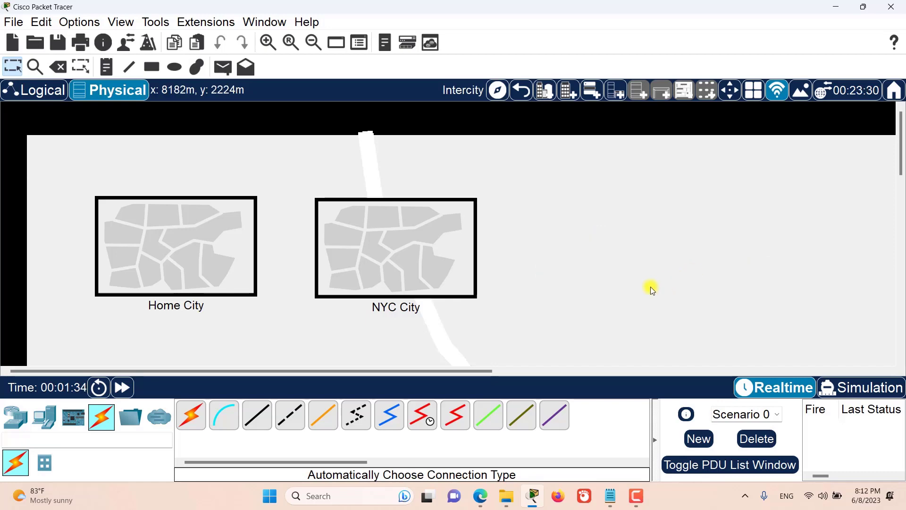
click(423, 249)
drag(592, 258, 575, 239)
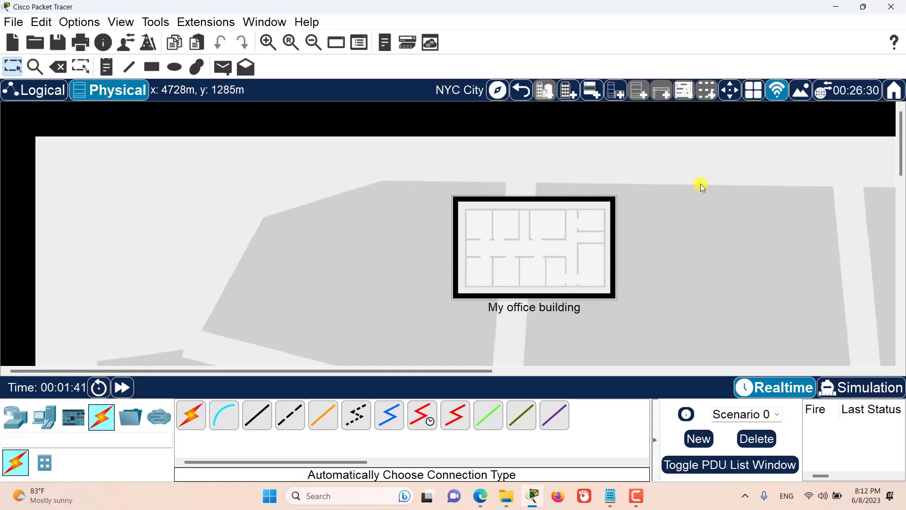
Set NYC City's background to the A_large_blank_world_map_with_oceans_marked_in_blue image at its original size and return to the intercity level.
click(802, 94)
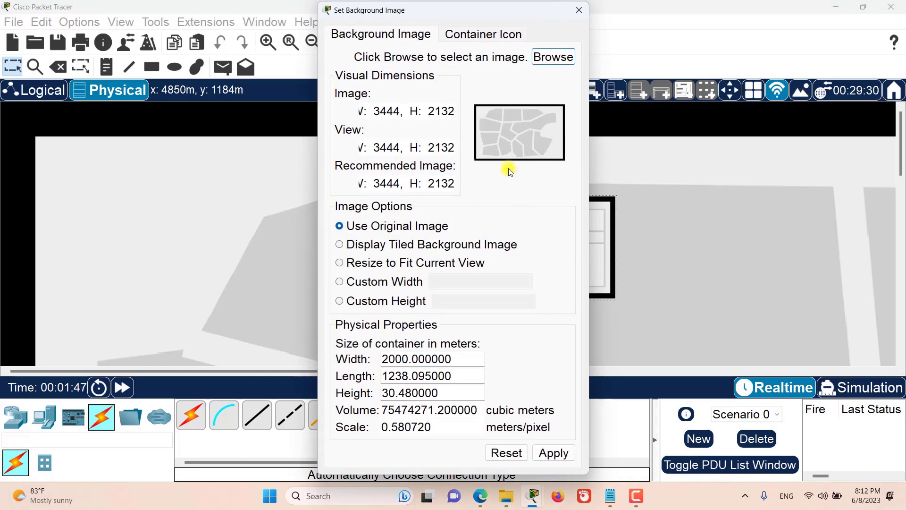
click(554, 58)
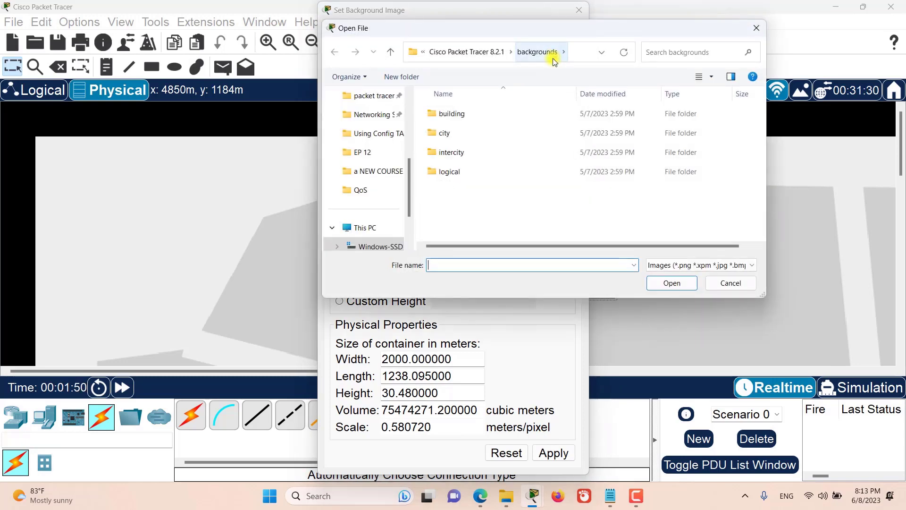
scroll(404, 132, up, 2)
click(402, 133)
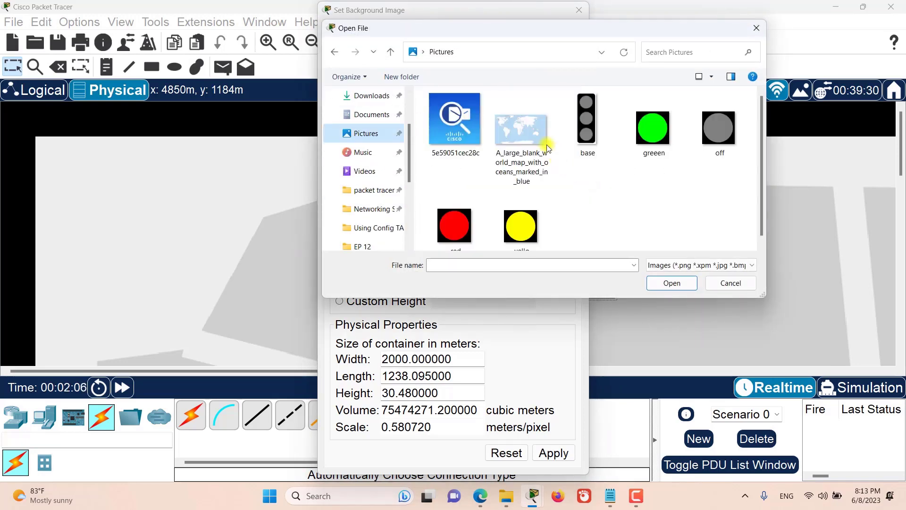
click(521, 142)
double_click(522, 143)
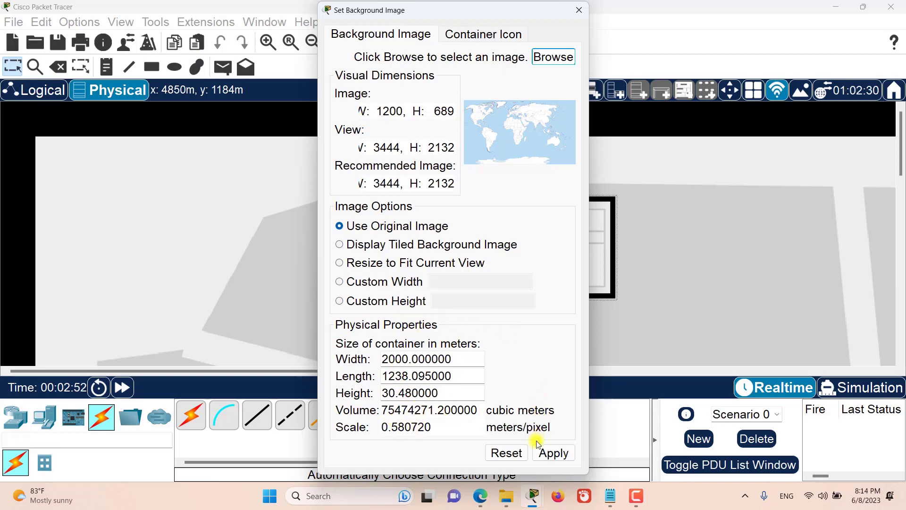
click(550, 454)
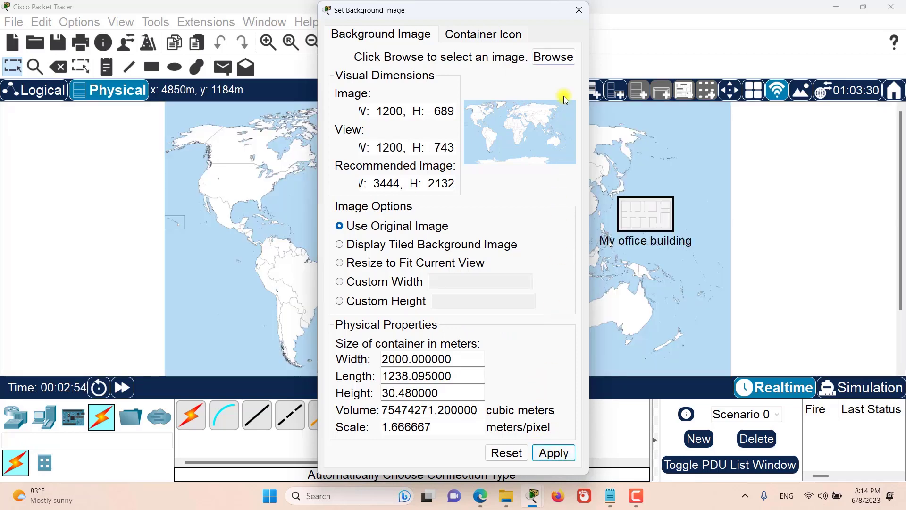
click(583, 10)
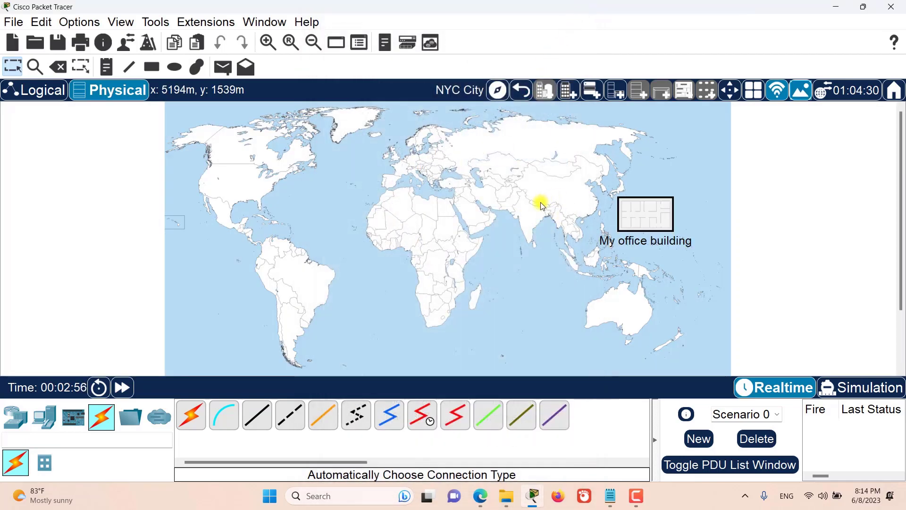
click(520, 91)
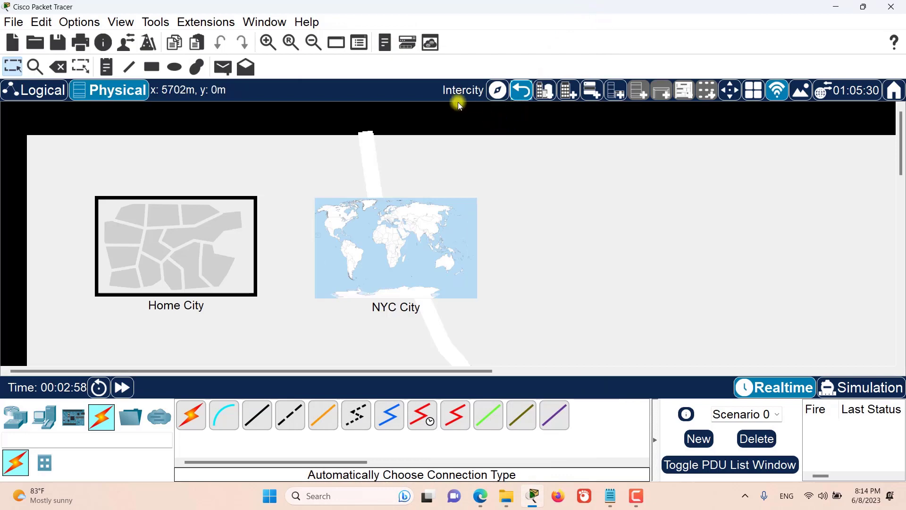
drag(291, 169, 541, 321)
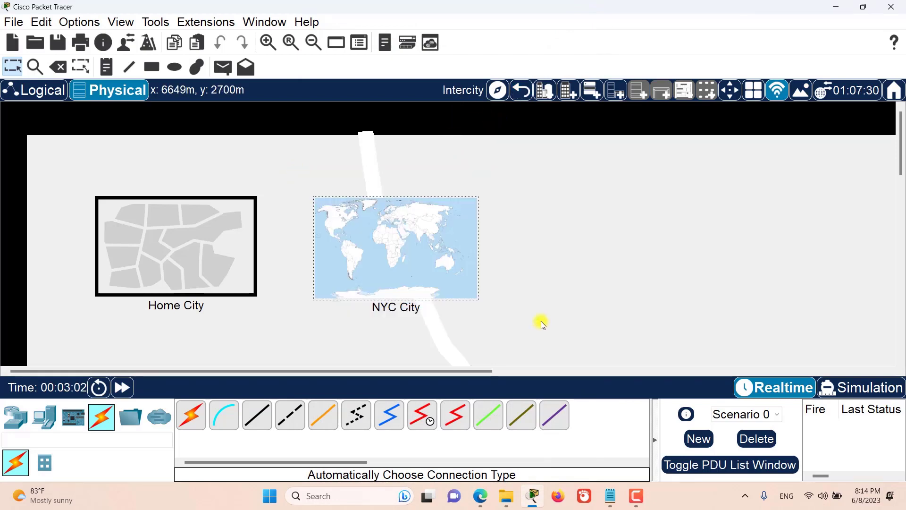
Enable the grid for the City level and set the grid line color to orange.
click(753, 92)
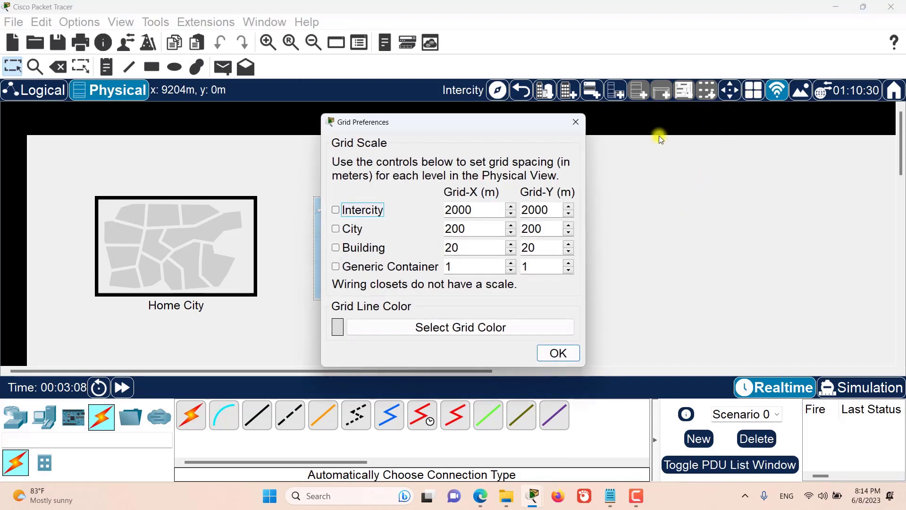
drag(424, 121, 614, 123)
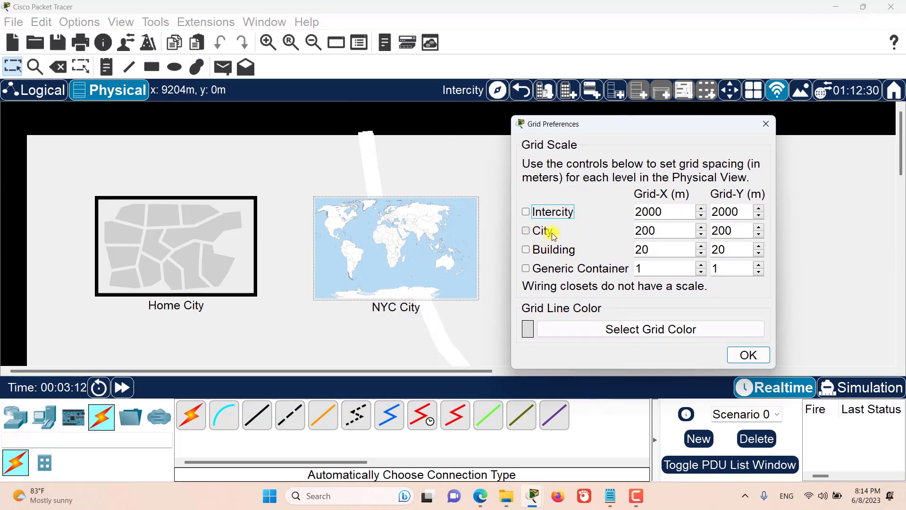
click(527, 232)
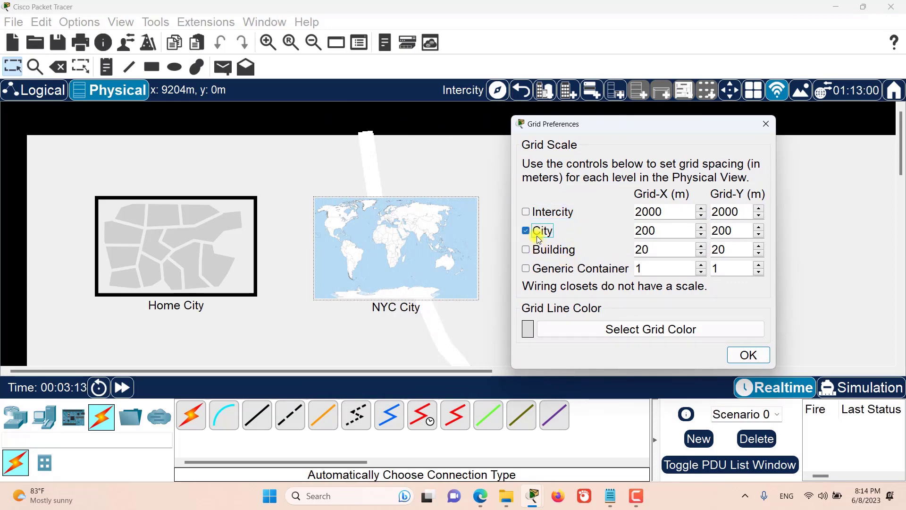
click(574, 332)
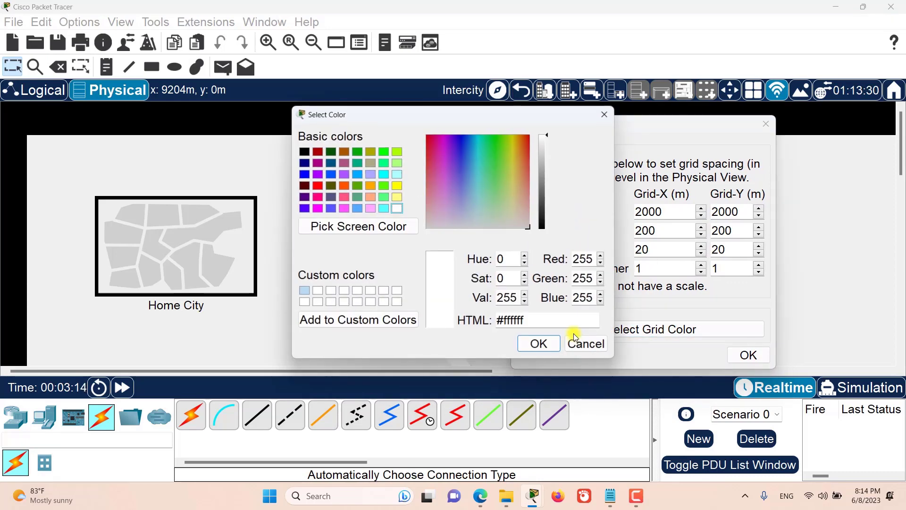
click(345, 186)
click(540, 344)
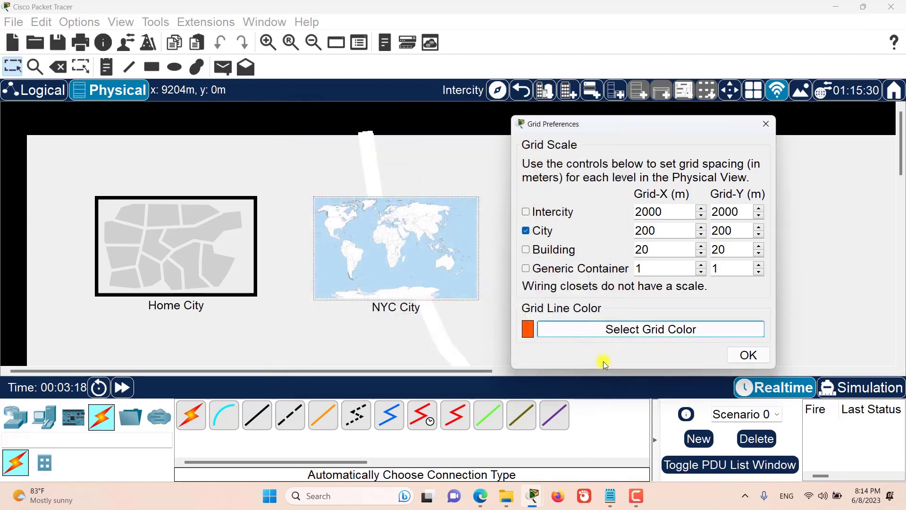
click(748, 355)
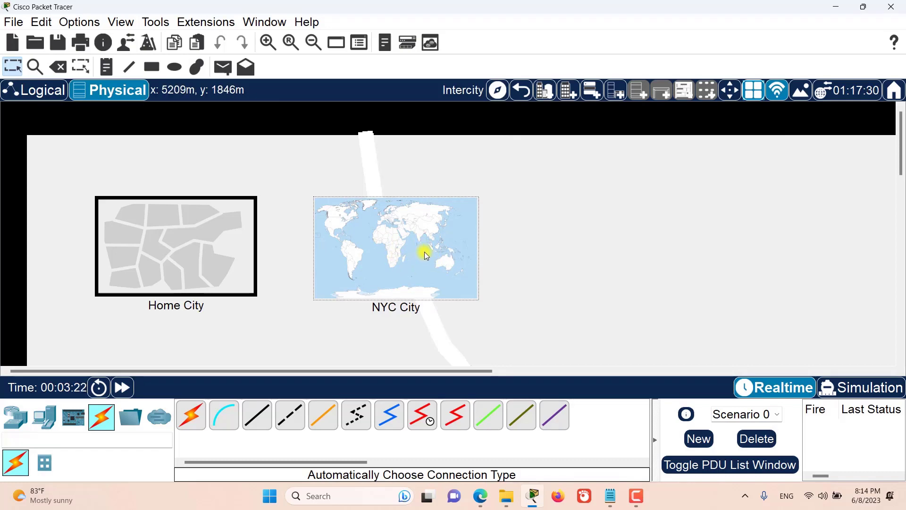
Check how the grid appears inside NYC City and Home City, ending at the intercity level.
click(424, 253)
click(521, 90)
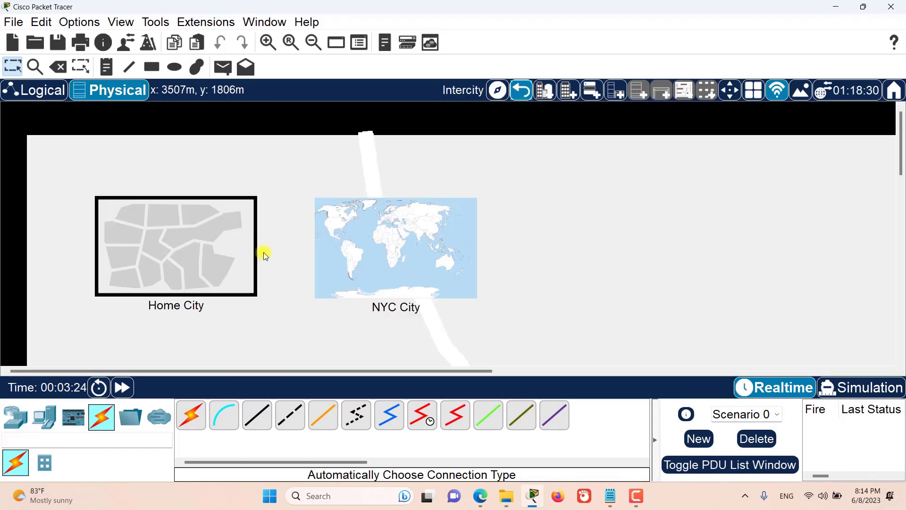
click(183, 253)
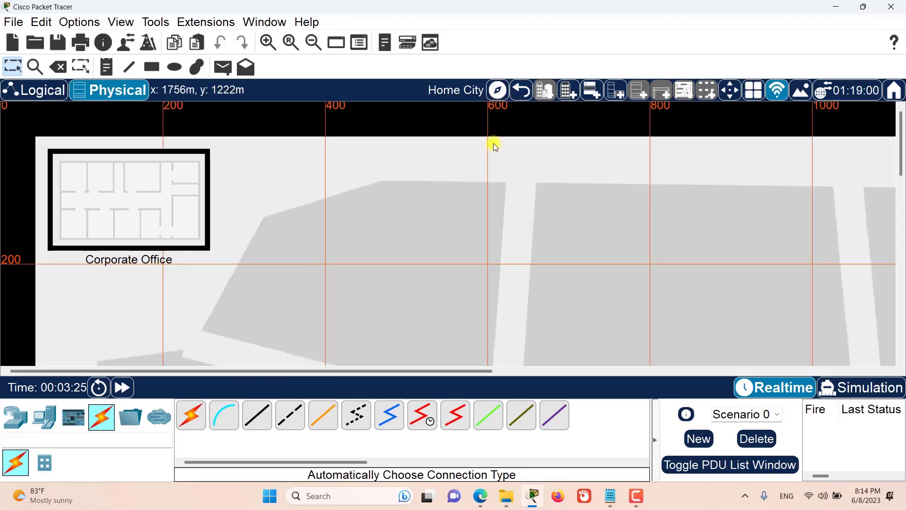
click(521, 90)
click(419, 252)
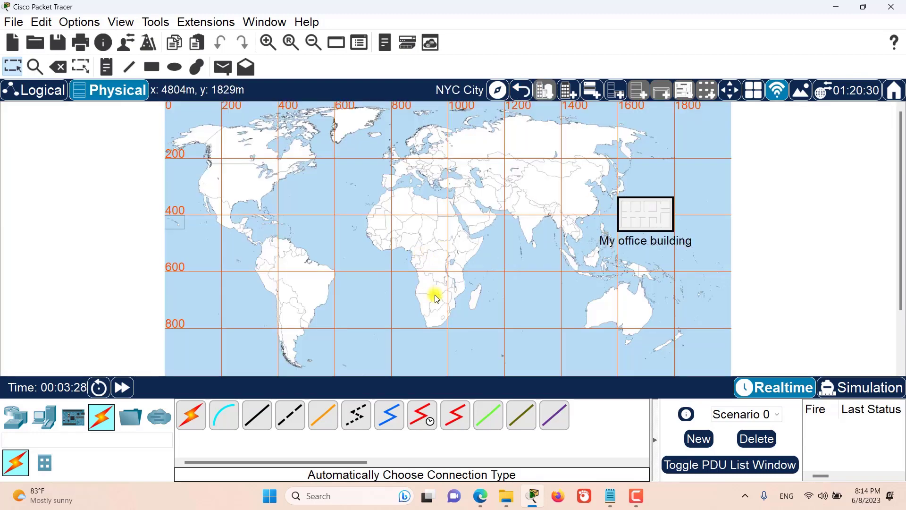
click(522, 95)
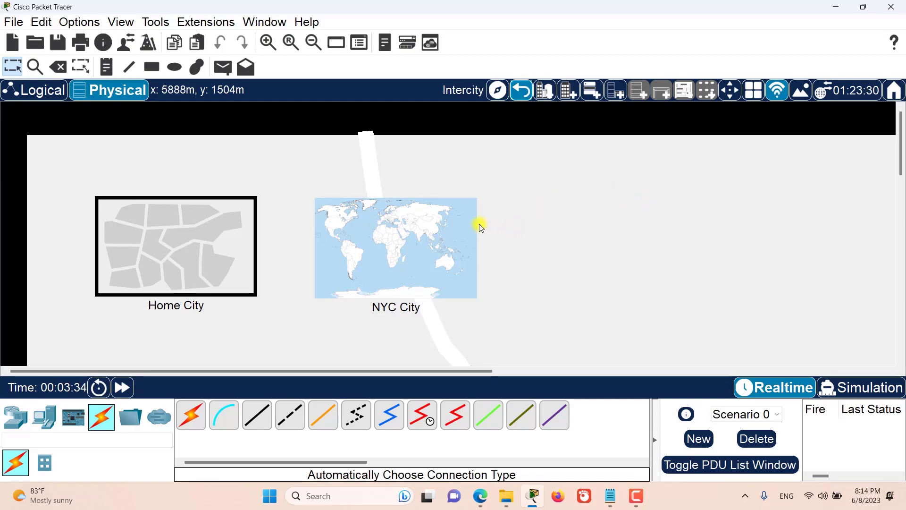
Remove NYC City with the Uncluster option and delete My office building from the intercity level.
click(57, 69)
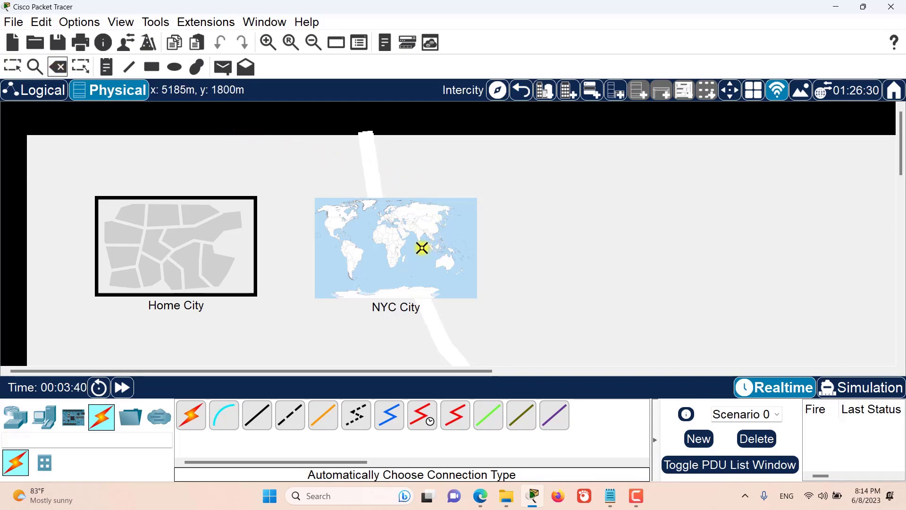
click(423, 249)
drag(412, 208, 593, 179)
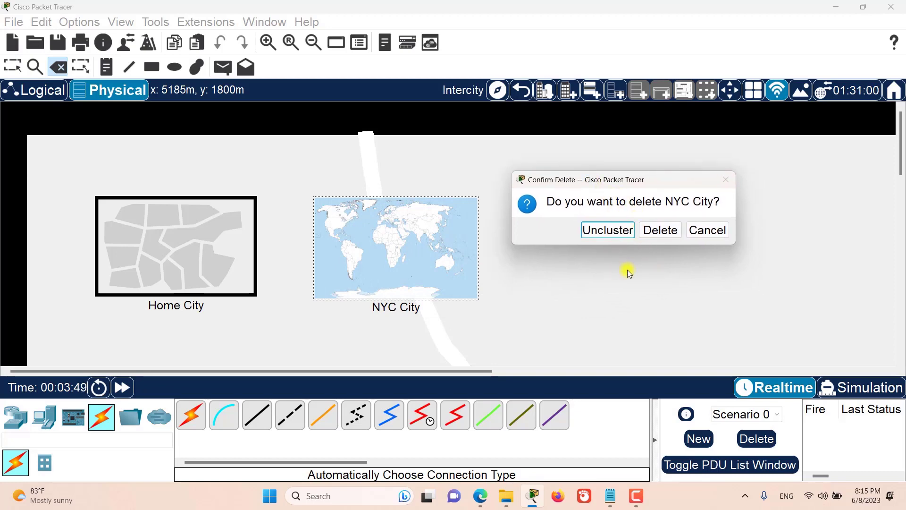
click(610, 231)
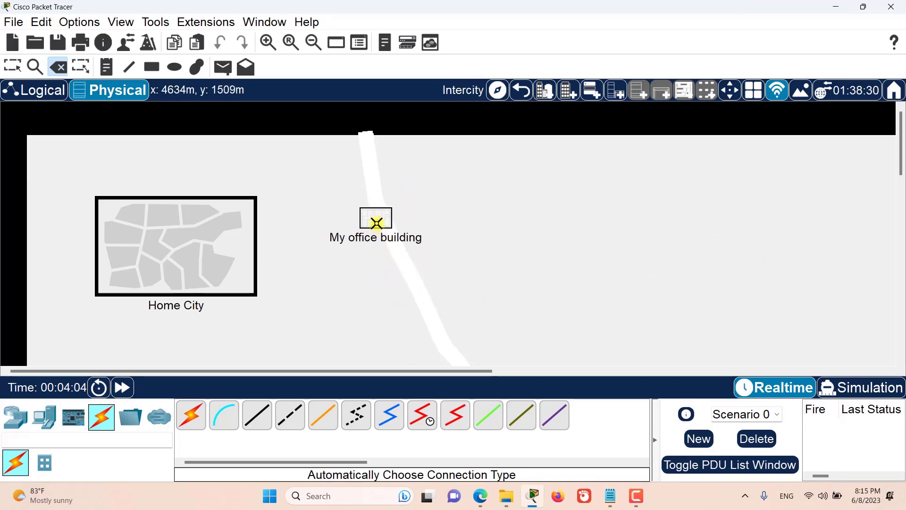
click(375, 218)
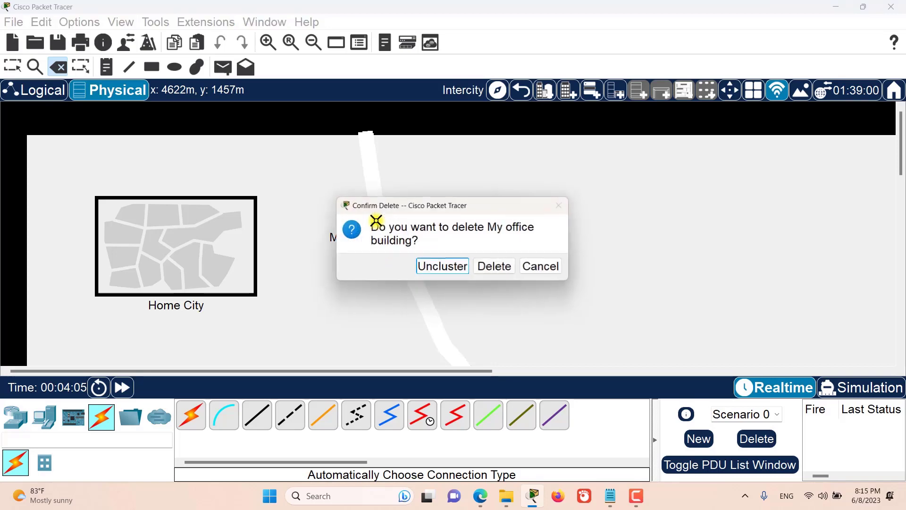
click(502, 268)
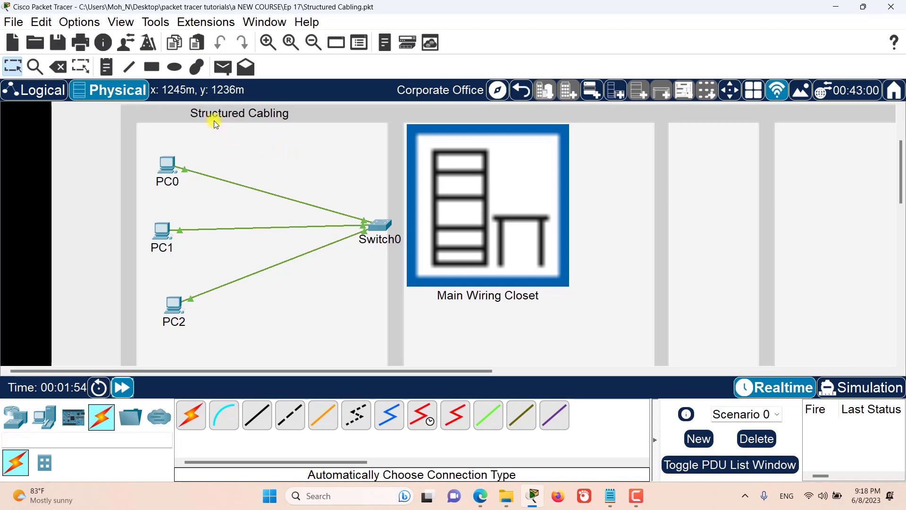
Create four bend points spaced along the cable between PC0 and Switch0 in the Corporate Office.
right_click(209, 175)
click(229, 182)
right_click(243, 184)
click(265, 191)
right_click(277, 194)
click(299, 202)
right_click(308, 202)
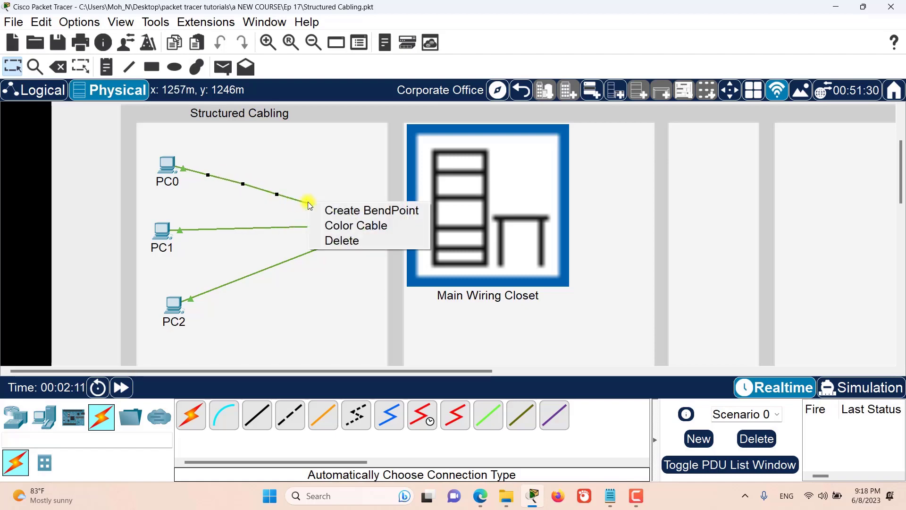
click(330, 210)
Create four bend points spaced along the cable between PC1 and Switch0.
right_click(206, 230)
click(227, 236)
right_click(239, 228)
right_click(274, 227)
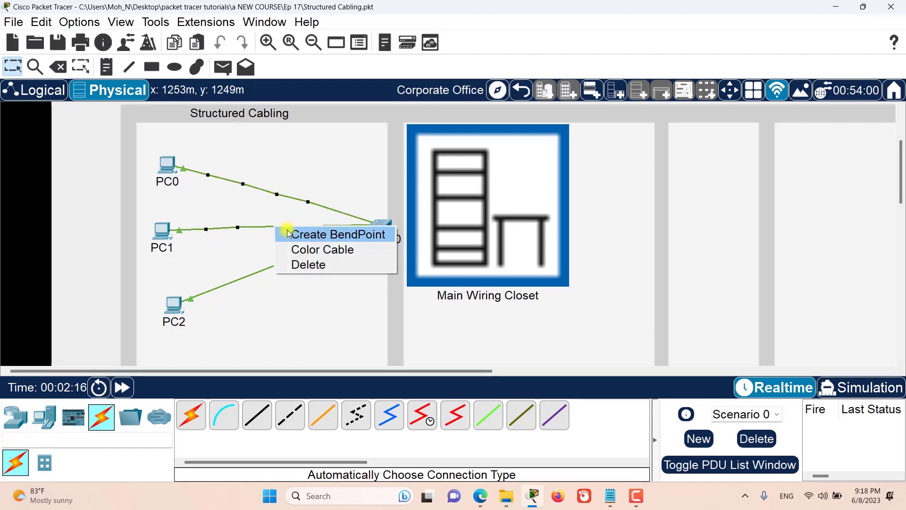
click(289, 233)
right_click(305, 226)
click(320, 233)
Create four bend points spaced along the cable between PC2 and Switch0.
right_click(215, 288)
click(230, 295)
right_click(250, 274)
click(267, 282)
right_click(279, 264)
click(292, 270)
right_click(310, 249)
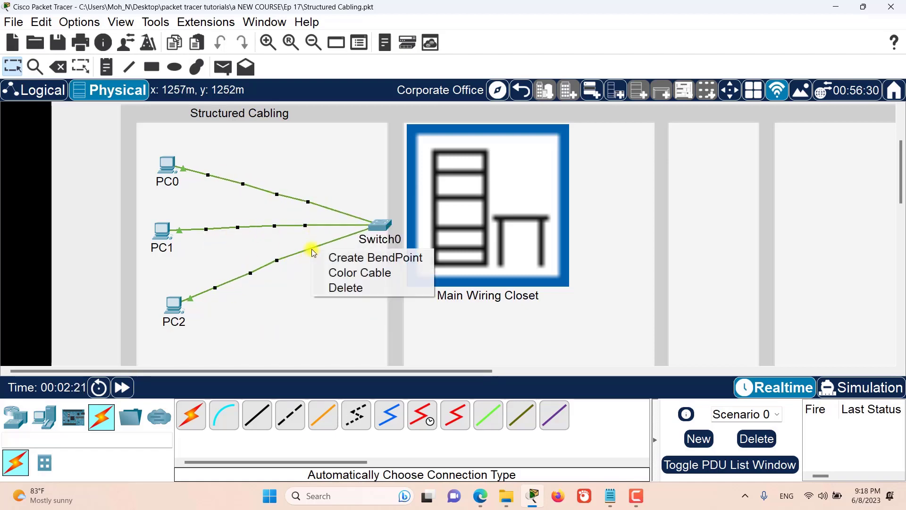
click(326, 256)
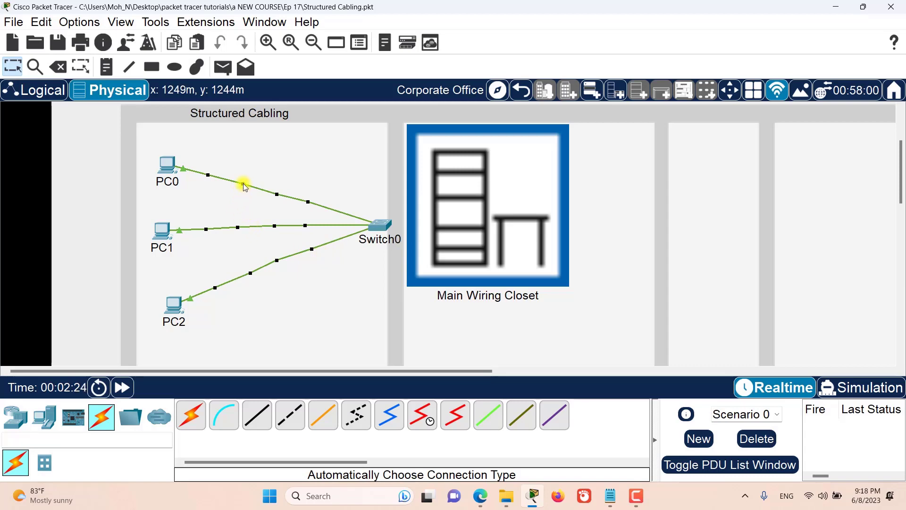
Bring the two middle bend points of the PC0 and PC2 cables onto PC1's to group the cables, and bend the shared section downward.
mouse_move(244, 187)
mouse_down()
mouse_move(250, 163)
mouse_move(245, 184)
mouse_move(241, 162)
mouse_move(246, 169)
mouse_up()
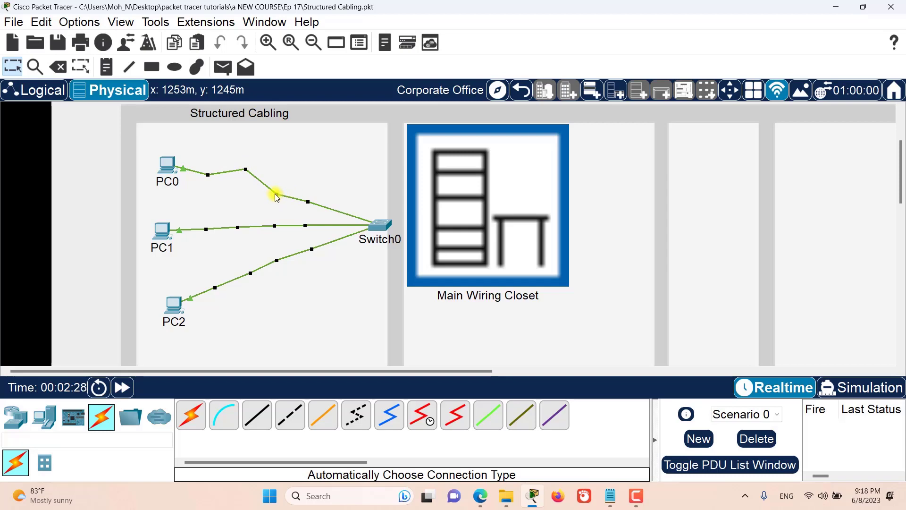
drag(278, 195, 239, 211)
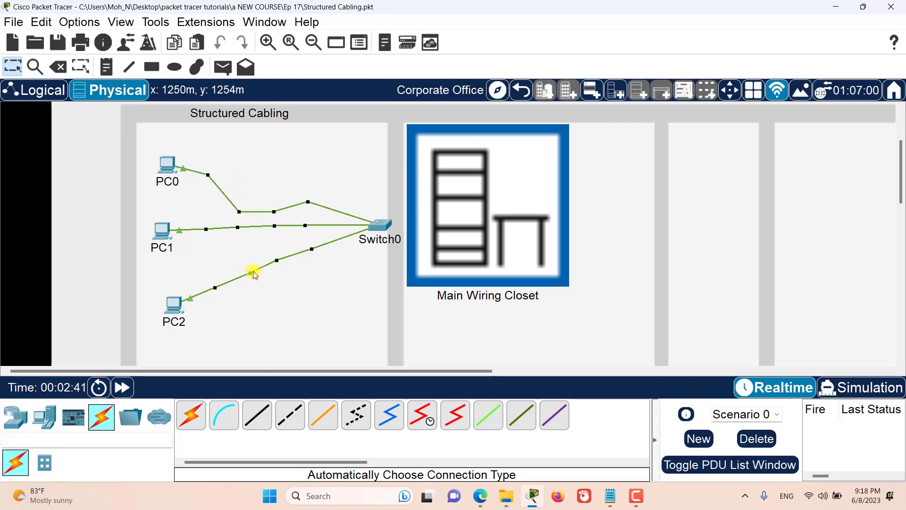
drag(250, 272, 276, 239)
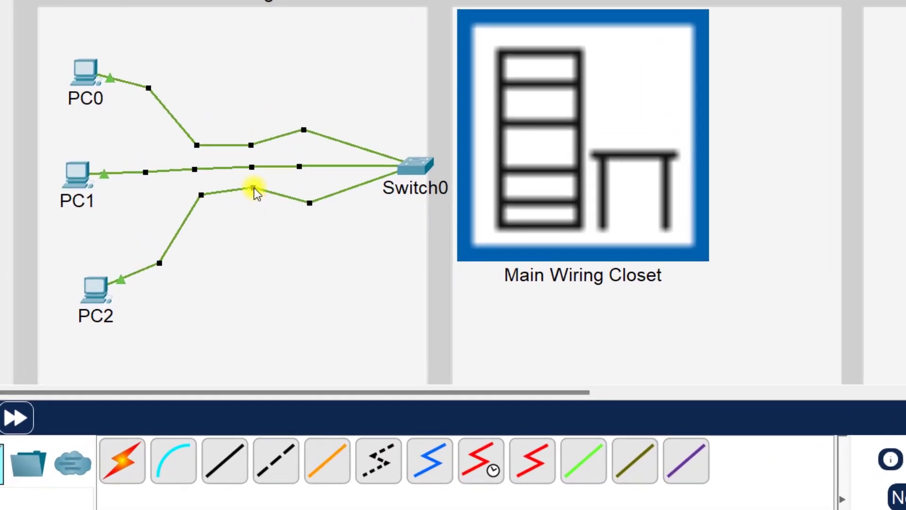
drag(254, 188, 252, 167)
drag(195, 146, 195, 171)
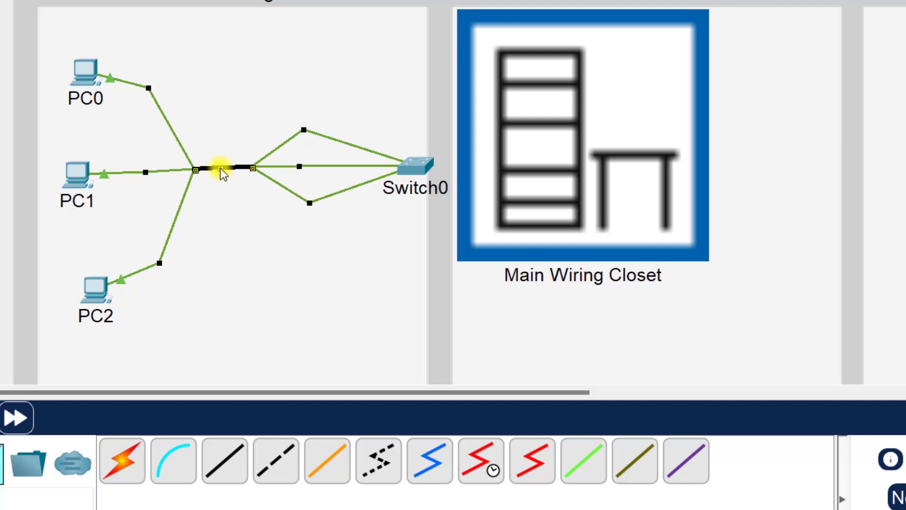
drag(225, 160, 224, 195)
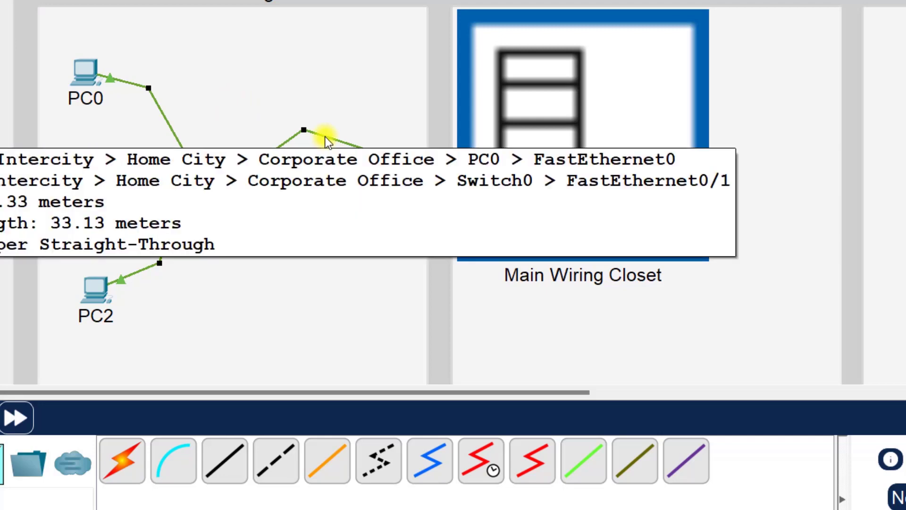
Color the cable between PC0 and Switch0 red (#ff0000).
right_click(328, 141)
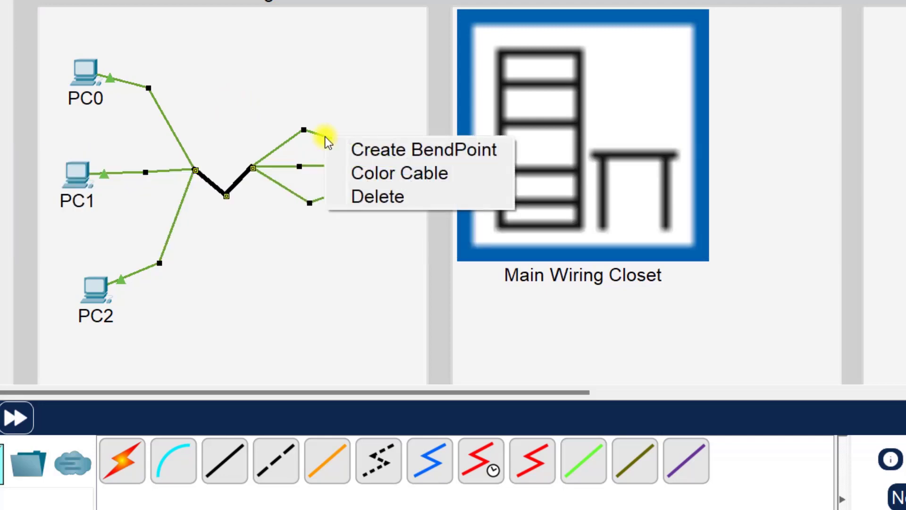
click(363, 174)
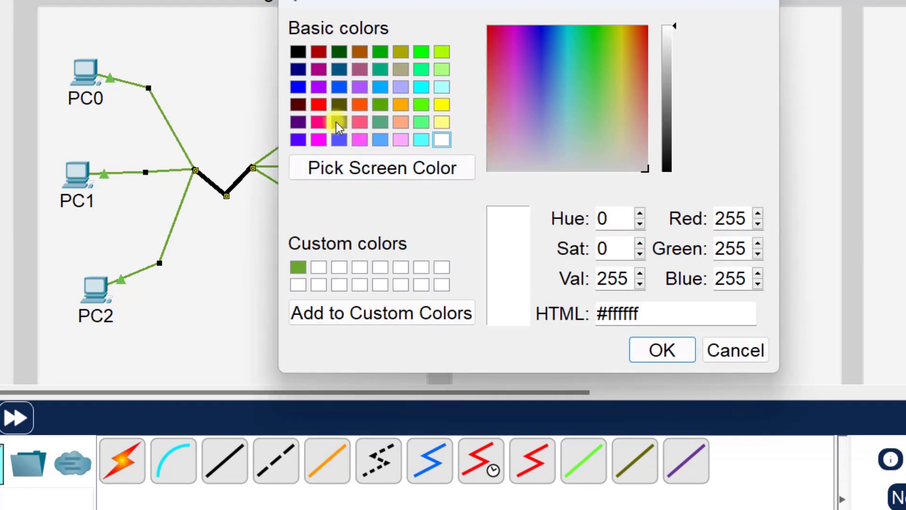
click(319, 105)
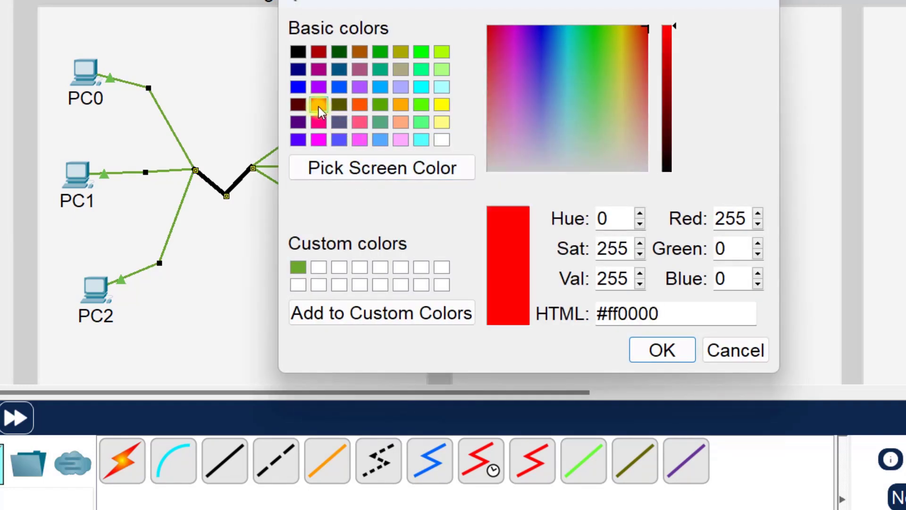
click(666, 352)
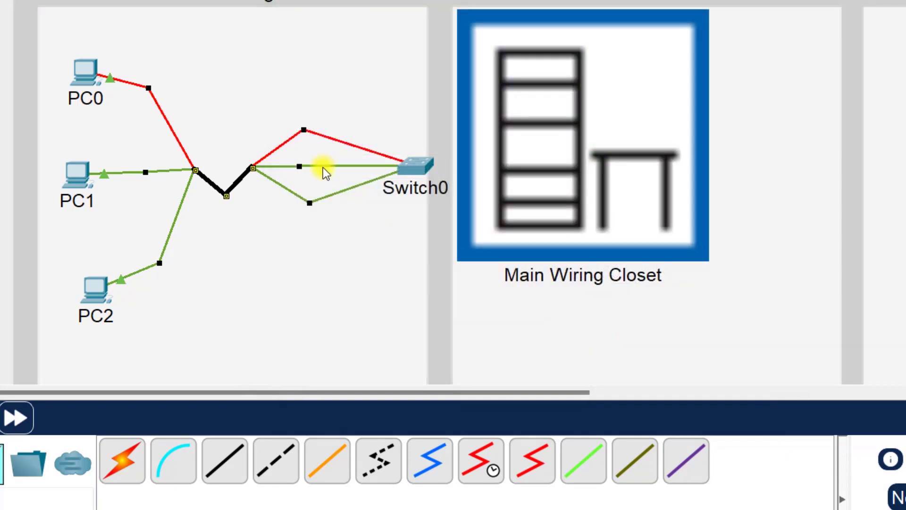
Color the cable between PC2 and Switch0 bright green.
right_click(330, 196)
click(401, 230)
click(433, 122)
click(663, 350)
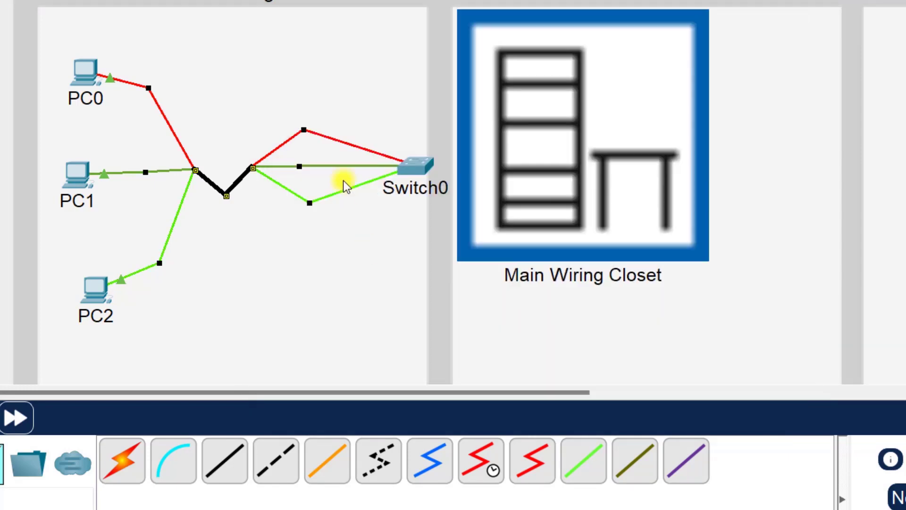
Color the cable between PC1 and Switch0 brown (#aa5500).
right_click(172, 170)
click(243, 204)
click(414, 121)
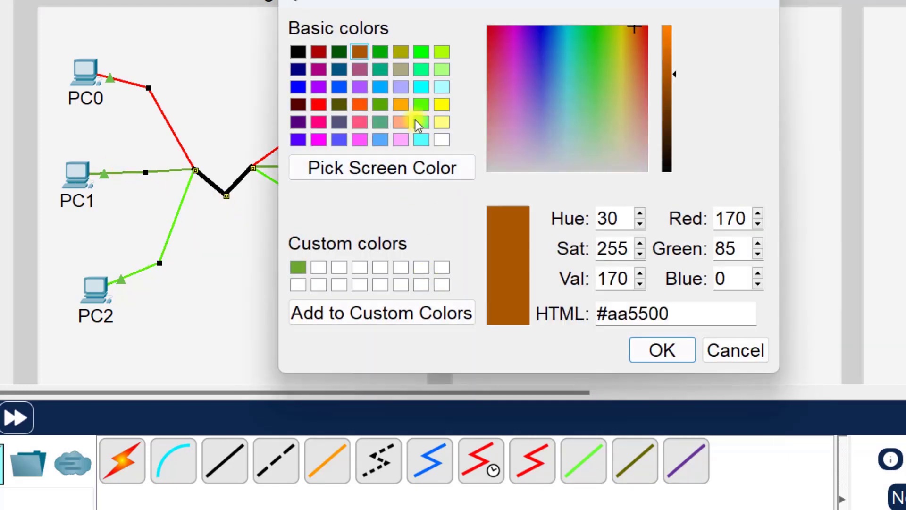
click(664, 349)
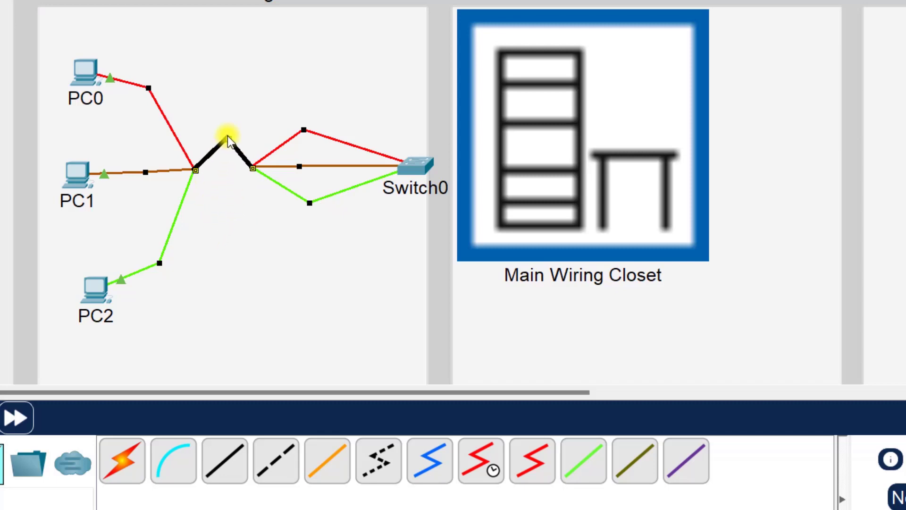
Raise the middle bend point of the grouped section higher and delete the PC2 cable from the group.
drag(227, 136, 228, 97)
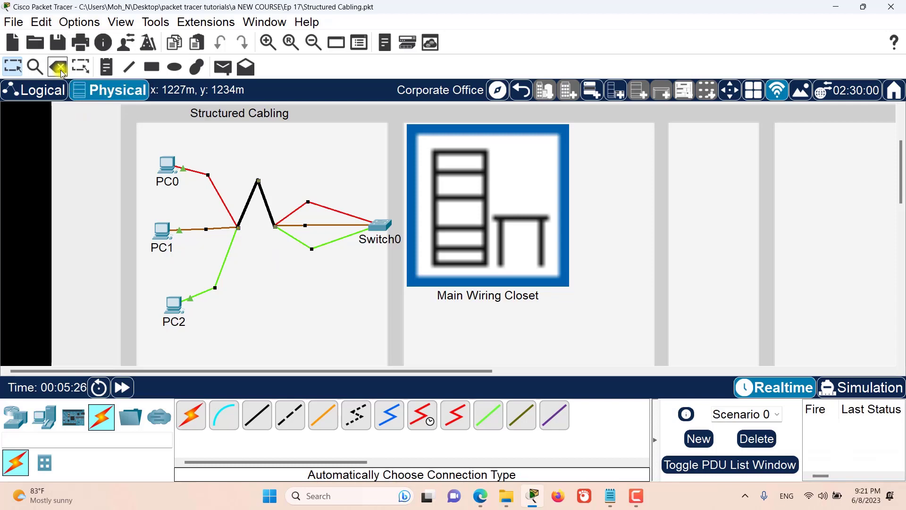
click(61, 71)
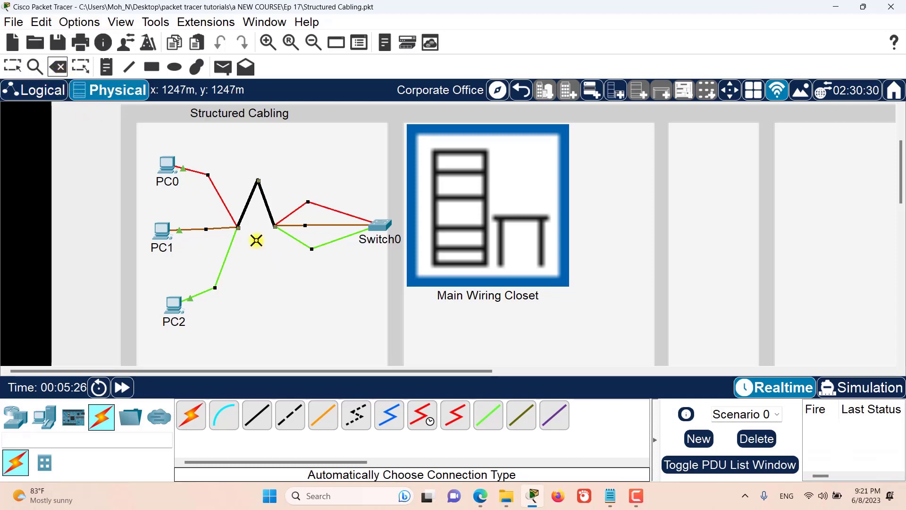
click(265, 200)
click(267, 197)
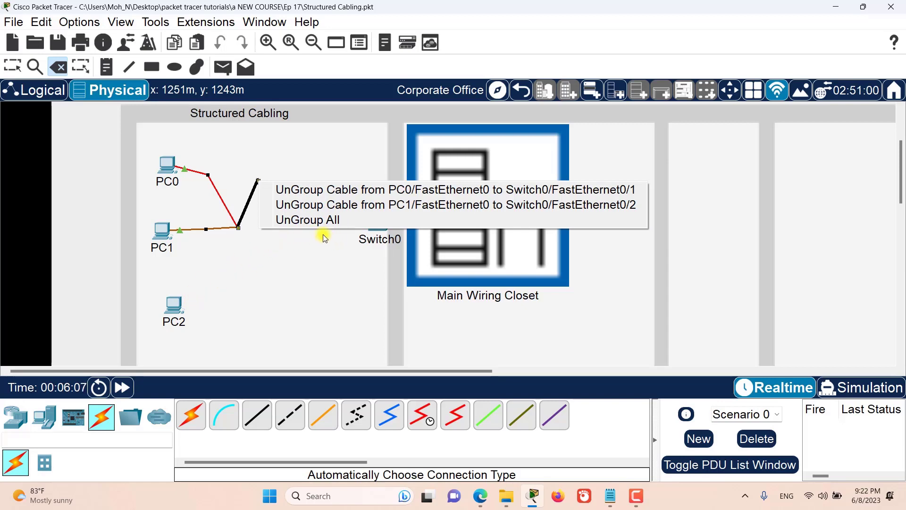
Ungroup the PC0 cable at the raised bend point and move PC1's bend point well below the cable line.
click(301, 191)
key(Escape)
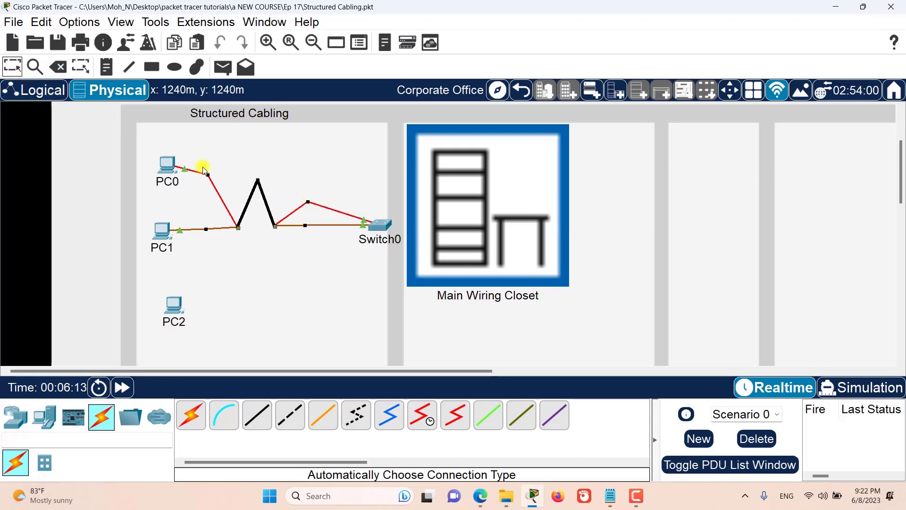
drag(259, 184, 259, 278)
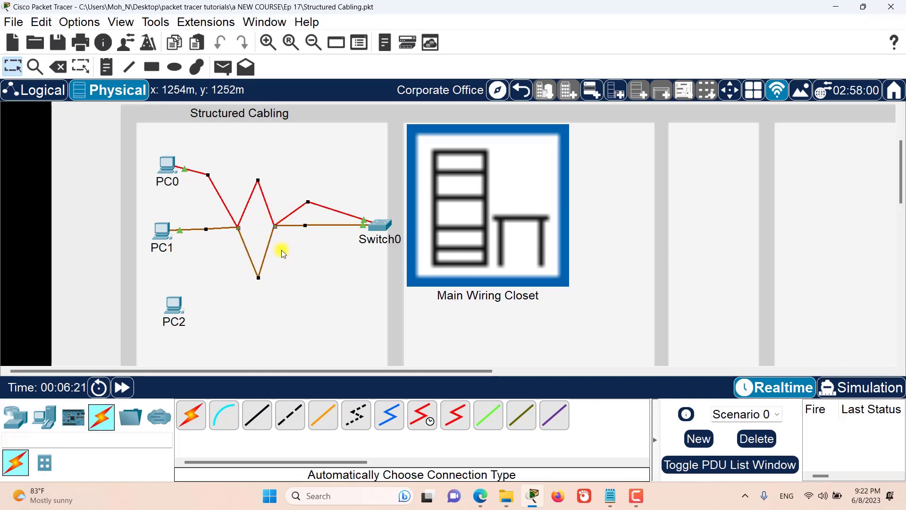
Delete the PC0 cable's three ungrouped bend points and PC1's bend point nearest Switch0.
click(63, 70)
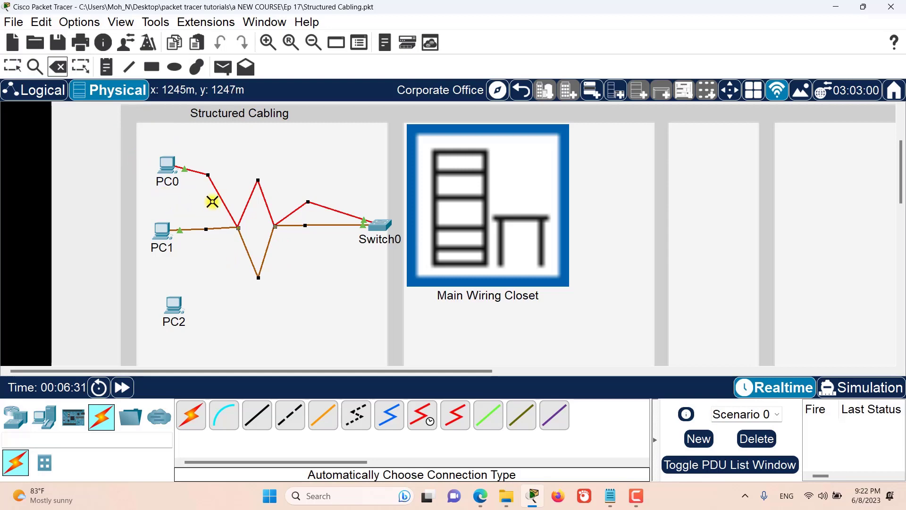
mouse_move(209, 176)
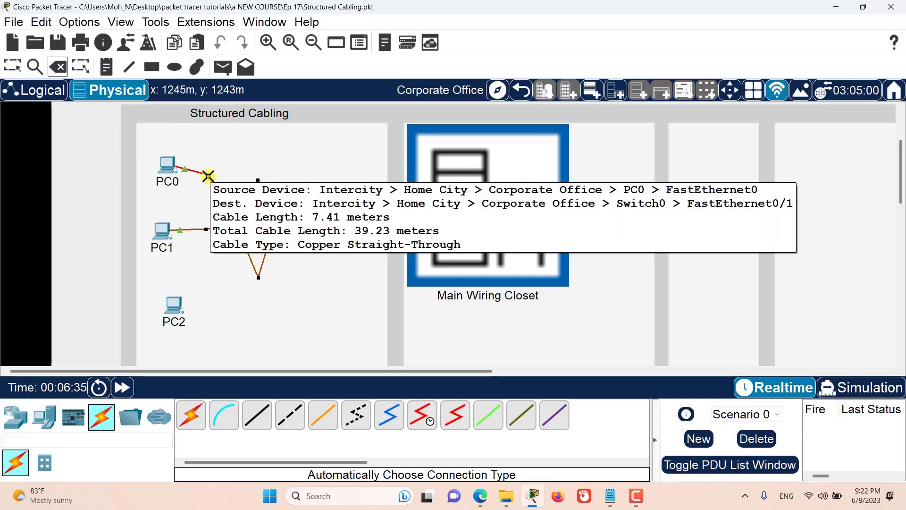
click(208, 175)
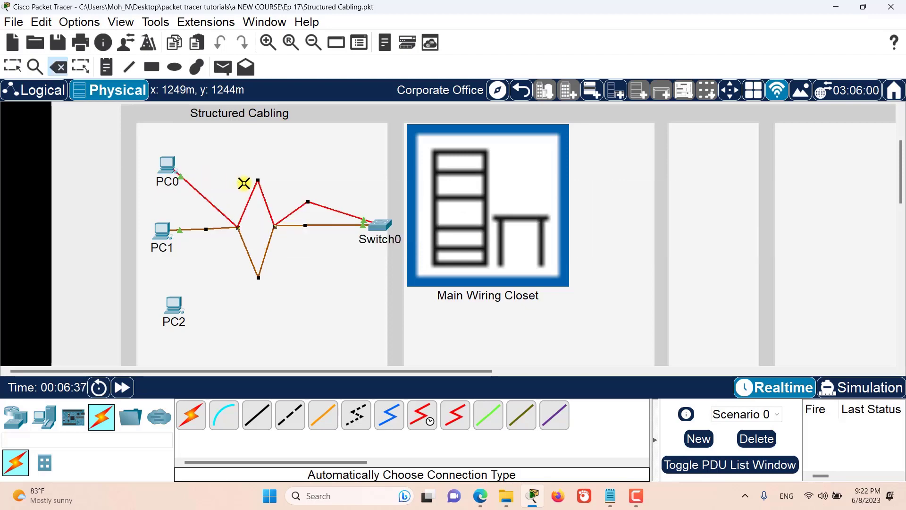
click(258, 181)
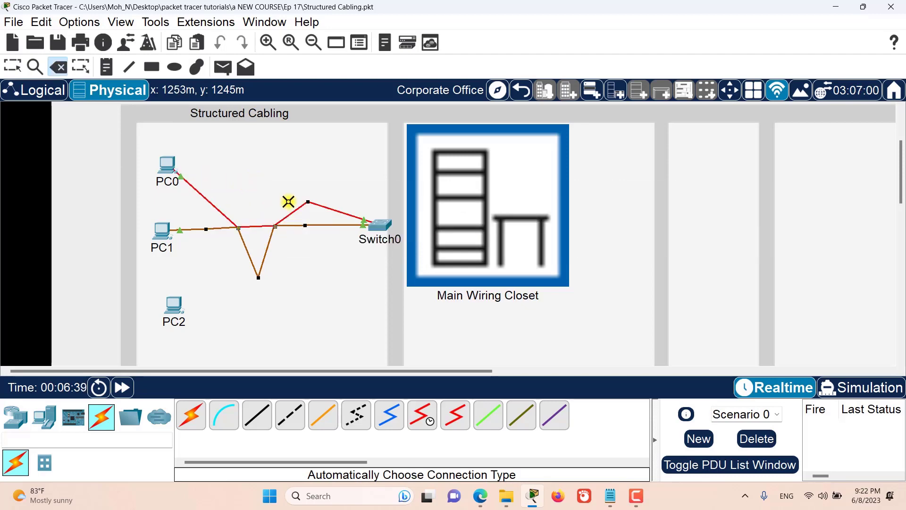
click(307, 201)
click(305, 226)
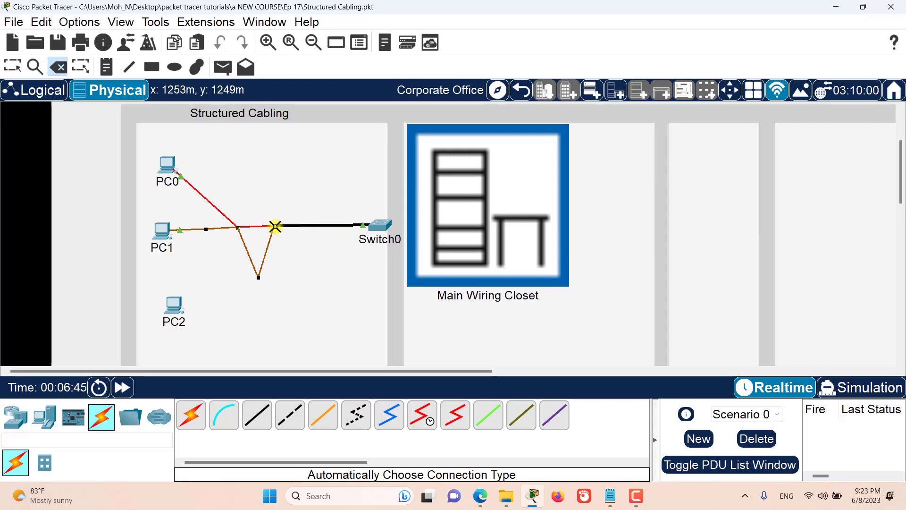
Delete the shared bend point nearer Switch0, the lowered bend point on PC1's cable, and the bend point nearest PC1.
click(276, 227)
click(261, 271)
click(258, 277)
click(239, 228)
click(219, 235)
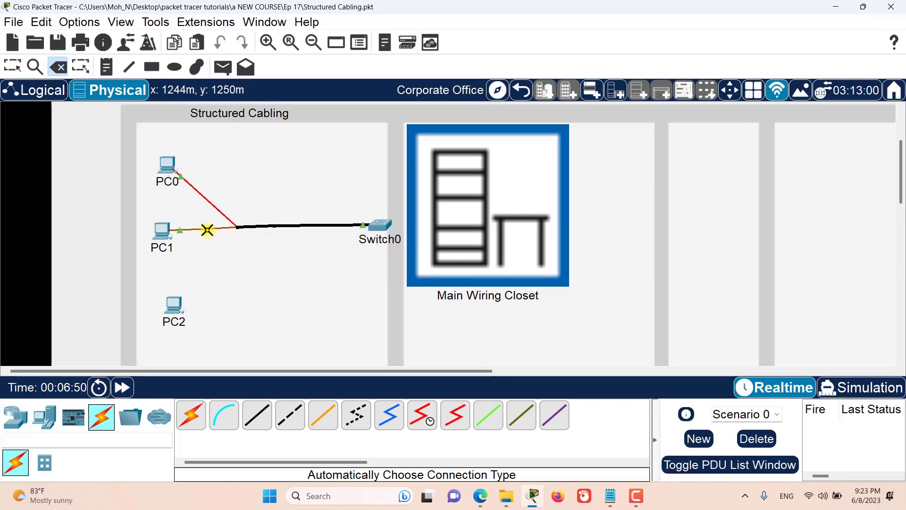
click(206, 229)
Pull the grouped section apart and delete every remaining bend point so the PC0 and PC1 cables run straight to Switch0.
click(14, 69)
drag(264, 227, 311, 190)
click(58, 67)
click(311, 192)
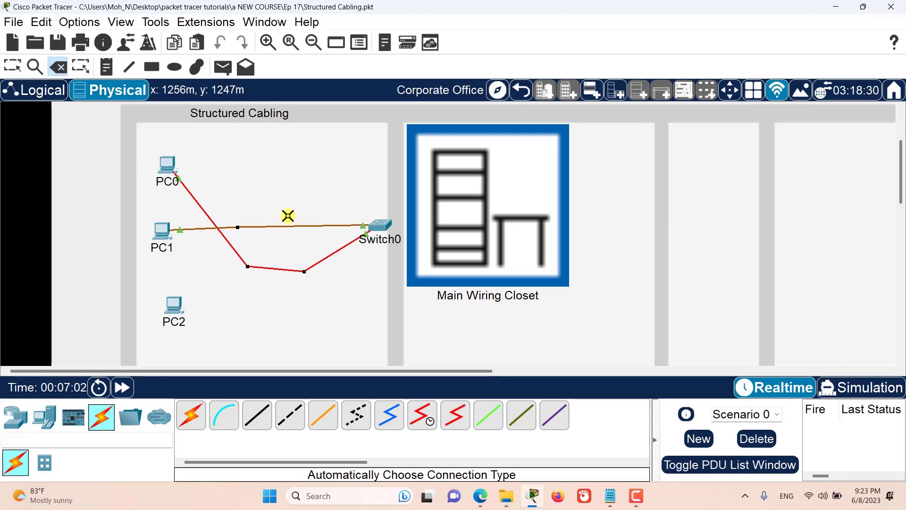
click(238, 228)
click(248, 266)
click(304, 272)
key(Escape)
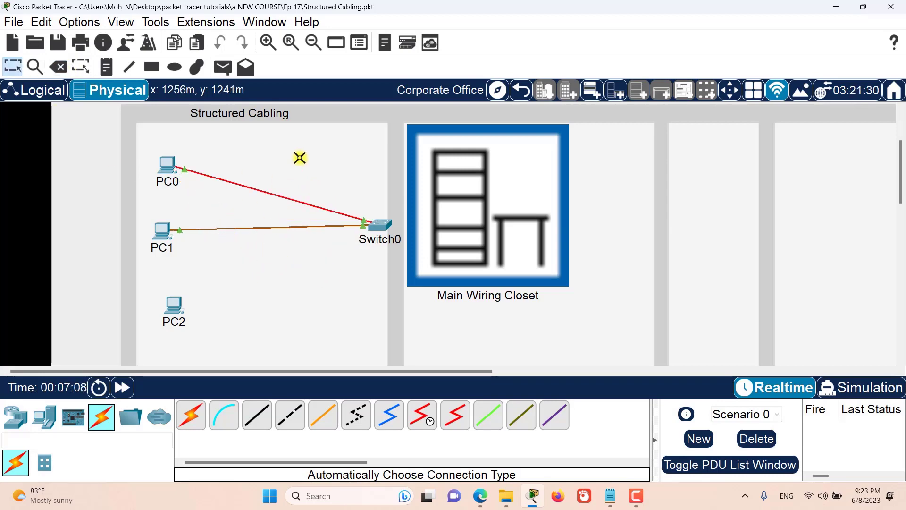
Create one bend point near the middle of the cable between PC0 and Switch0.
mouse_move(270, 193)
right_click(264, 191)
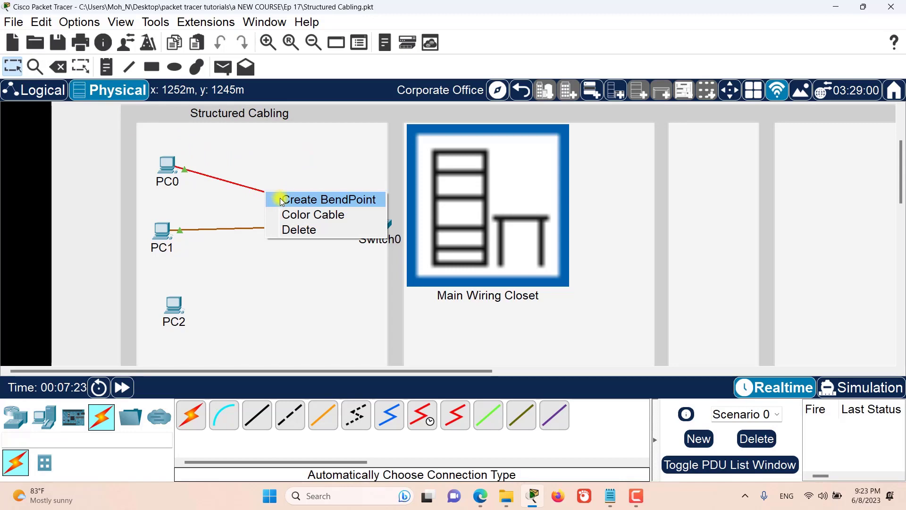
click(283, 202)
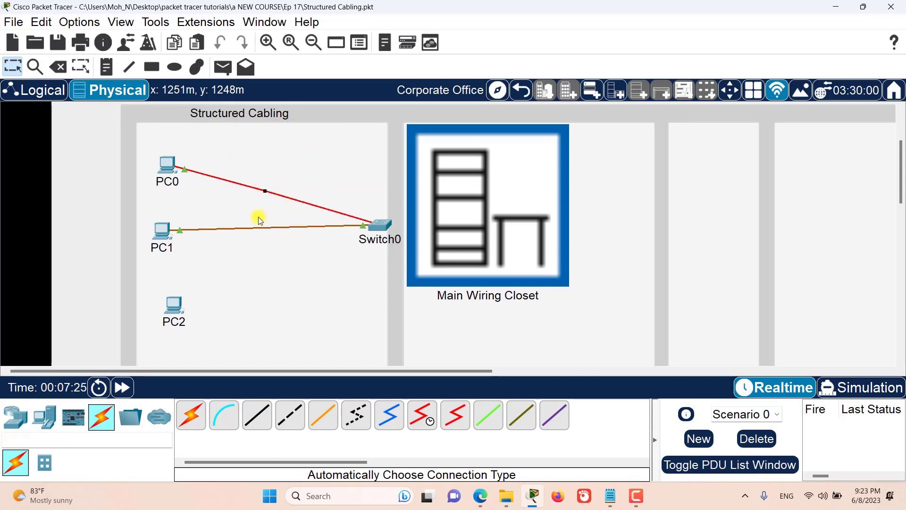
Check the segment length and total length of the PC0 cable on both sides of its bend point.
mouse_move(226, 180)
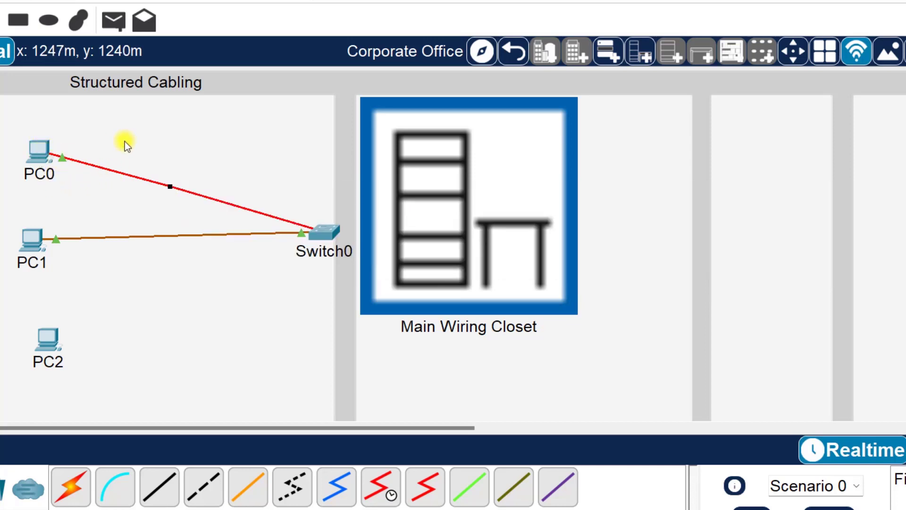
double_click(170, 187)
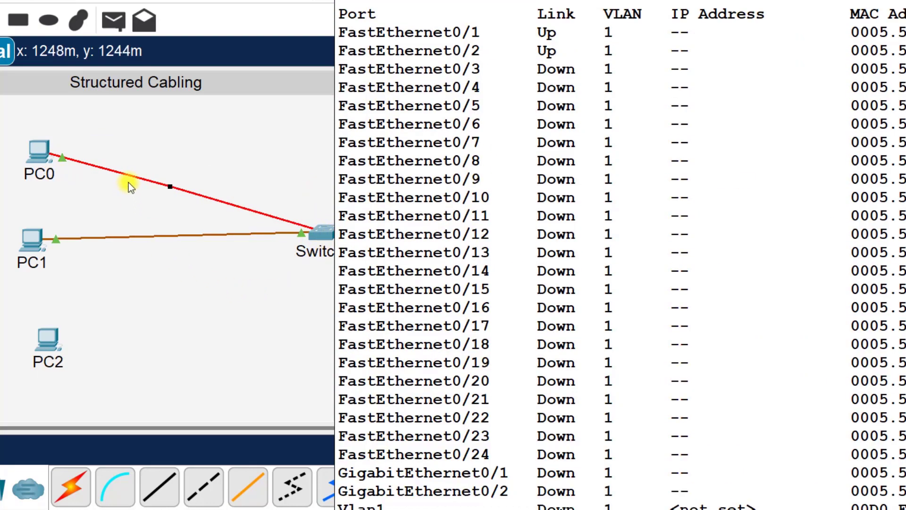
mouse_move(132, 176)
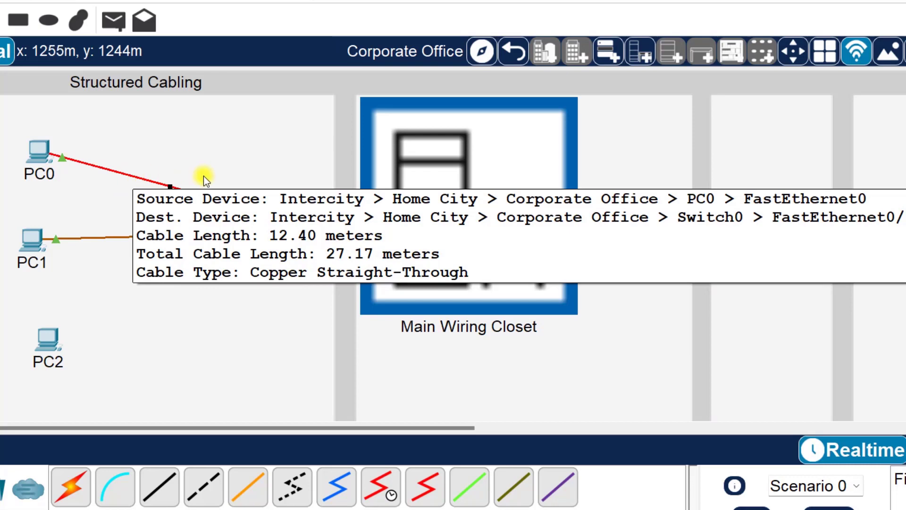
mouse_move(209, 198)
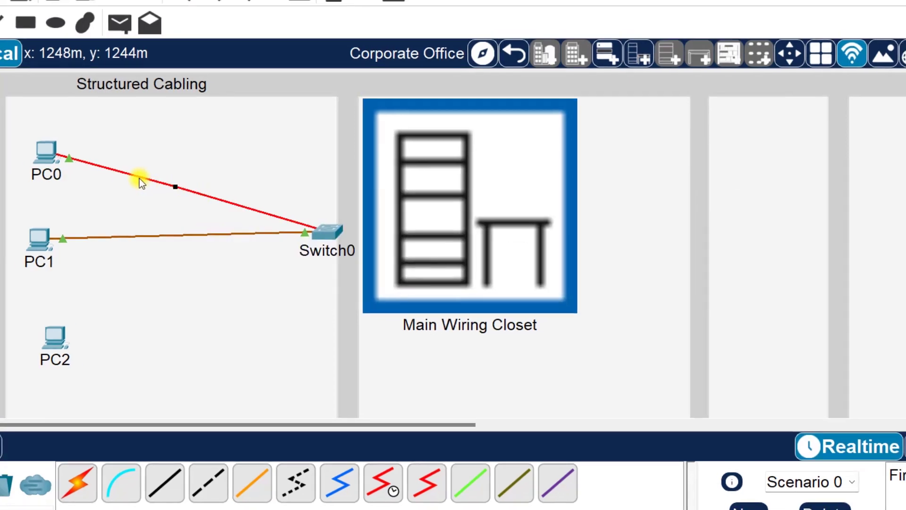
mouse_move(140, 180)
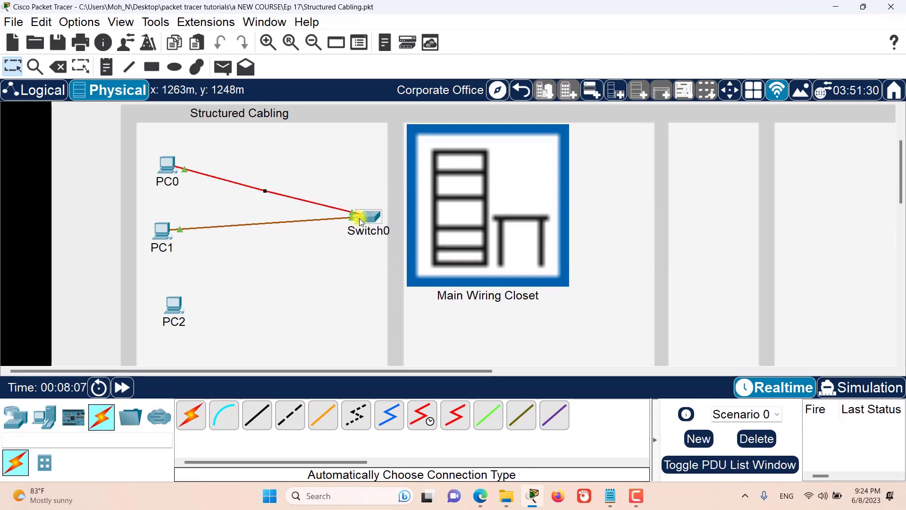
Move Switch0 past the Main Wiring Closet to the far wall of the large fourth room, checking the PC1 cable's length on the way.
drag(361, 222, 711, 230)
drag(806, 227, 822, 228)
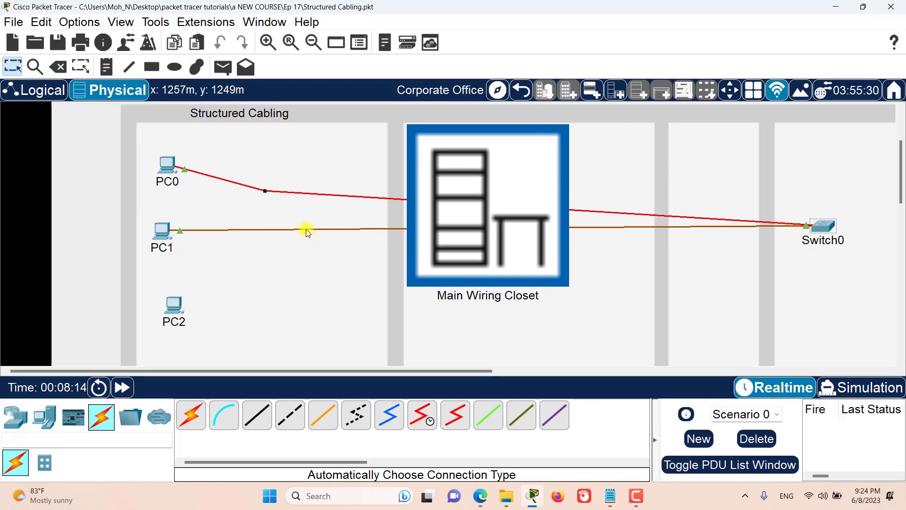
mouse_move(306, 230)
click(310, 49)
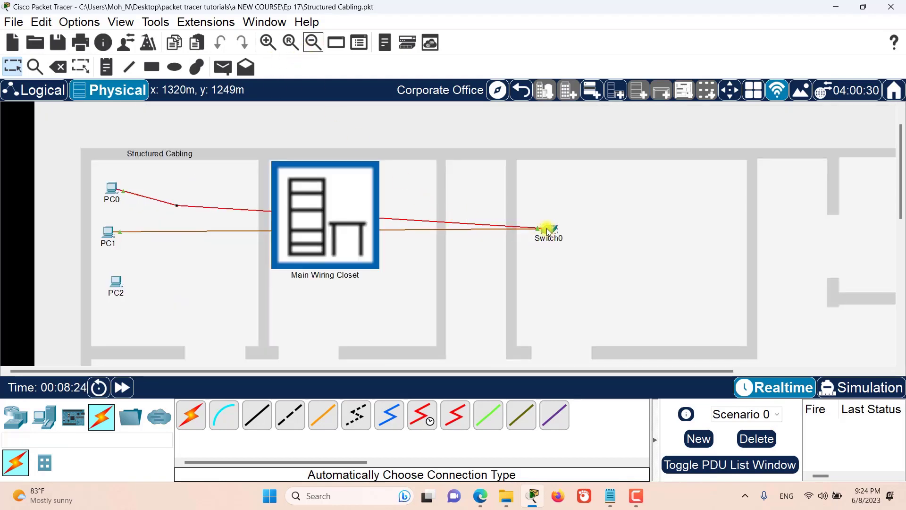
drag(549, 231, 733, 230)
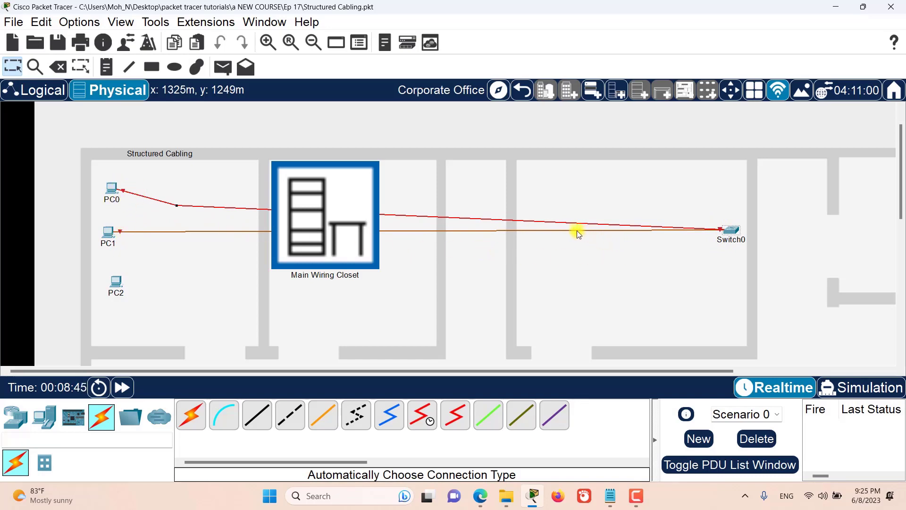
Disable Enable Cable Length Effects in the interface preferences and close the preferences.
mouse_move(575, 233)
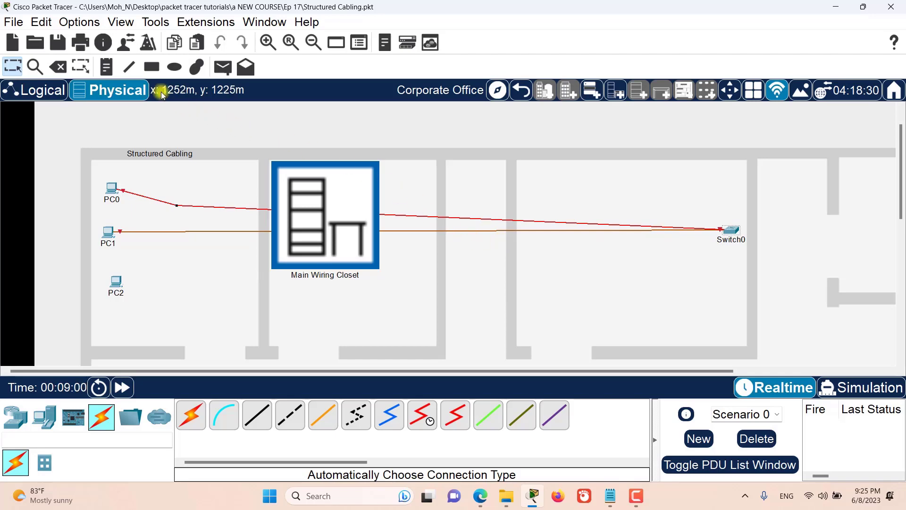
click(78, 22)
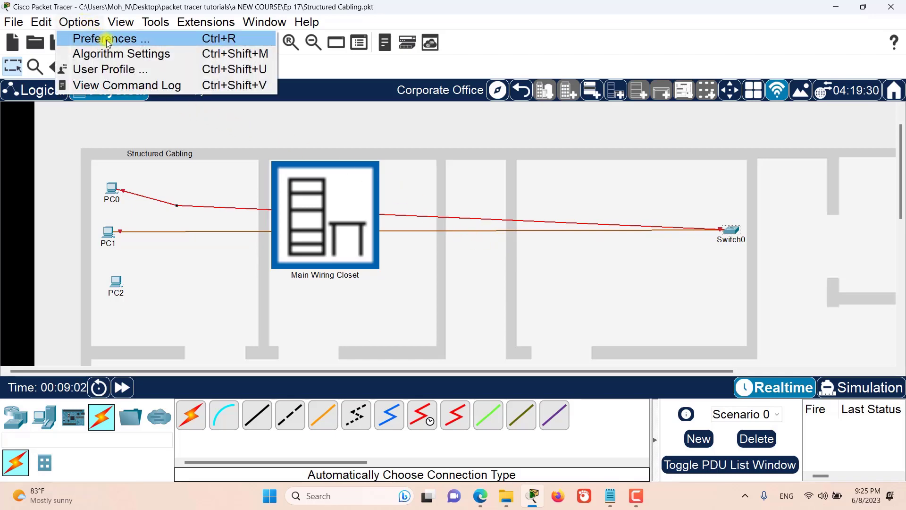
click(98, 38)
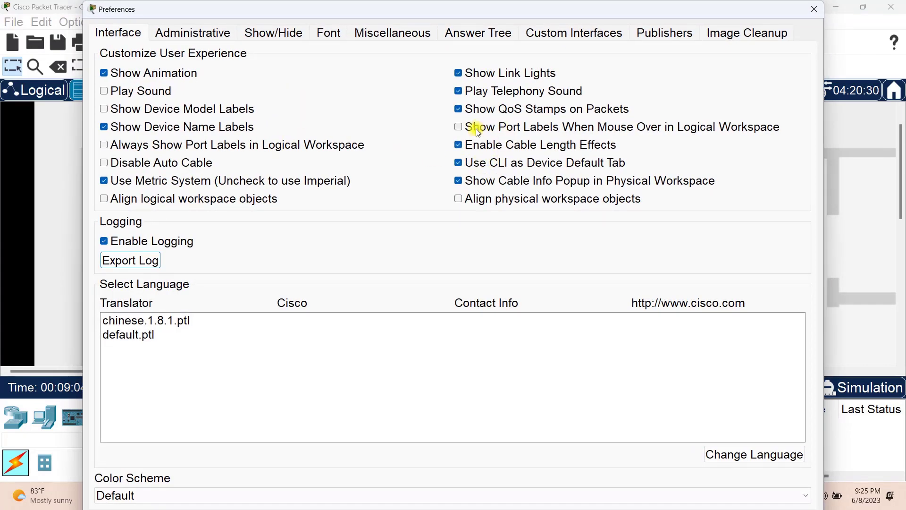
click(457, 150)
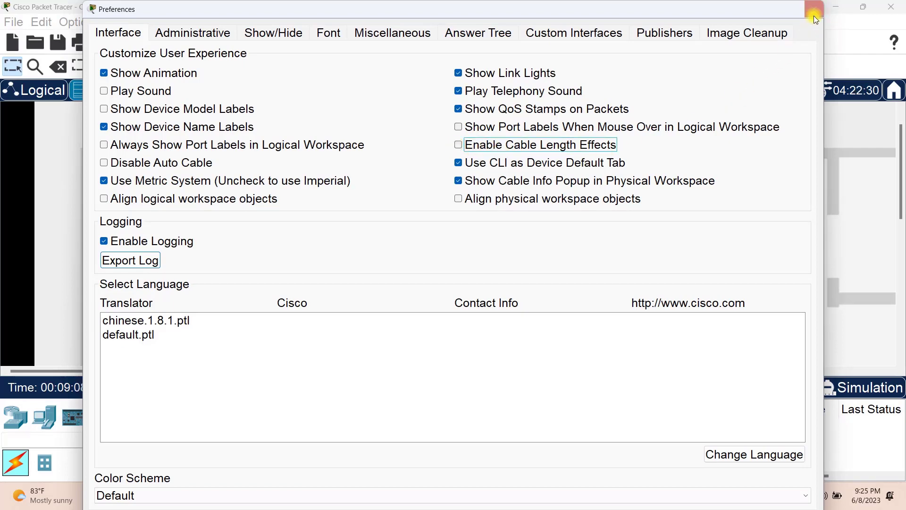
click(815, 10)
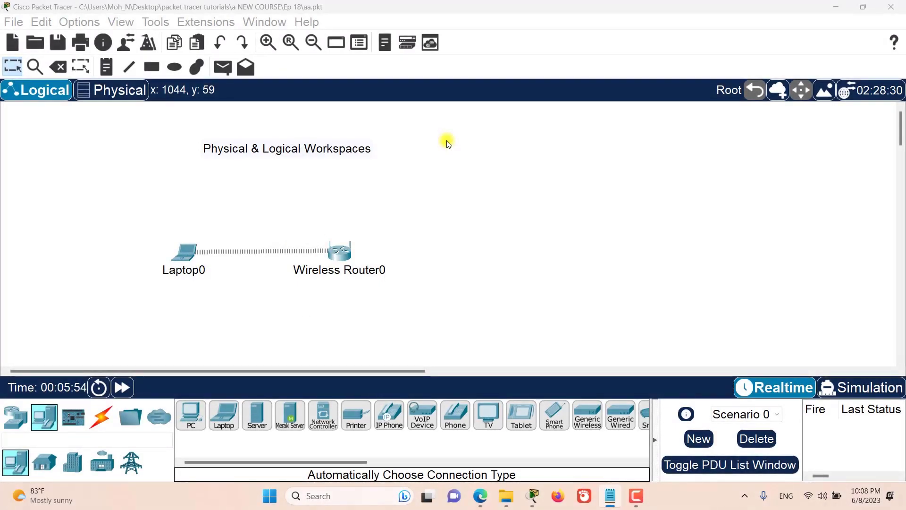
Move Wireless Router0 and Laptop0 far apart in the logical workspace, then place them close together again below the Physical & Logical Workspaces title.
click(448, 143)
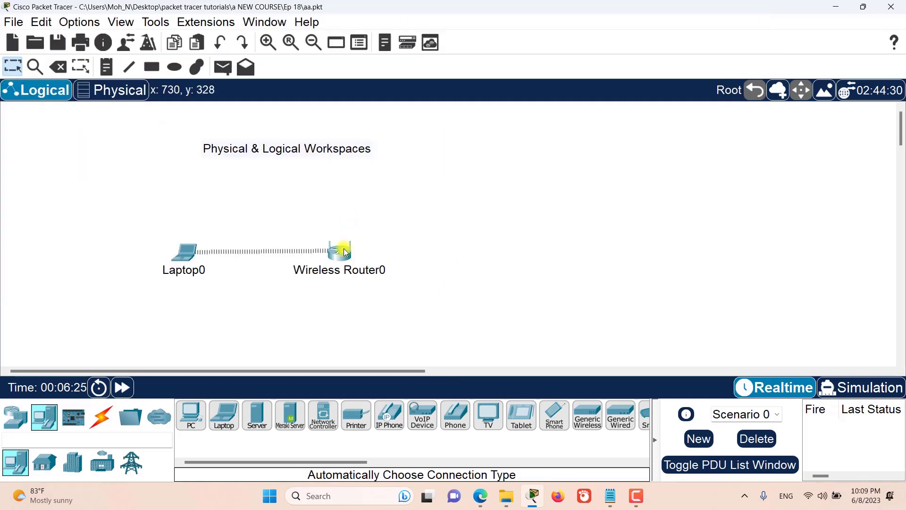
drag(340, 250, 763, 152)
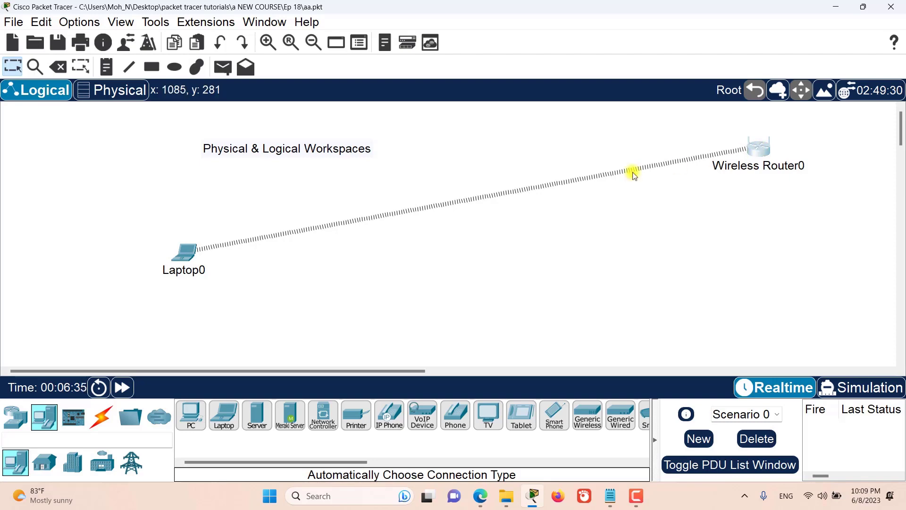
drag(179, 248, 74, 270)
drag(735, 155, 553, 297)
drag(610, 283, 197, 266)
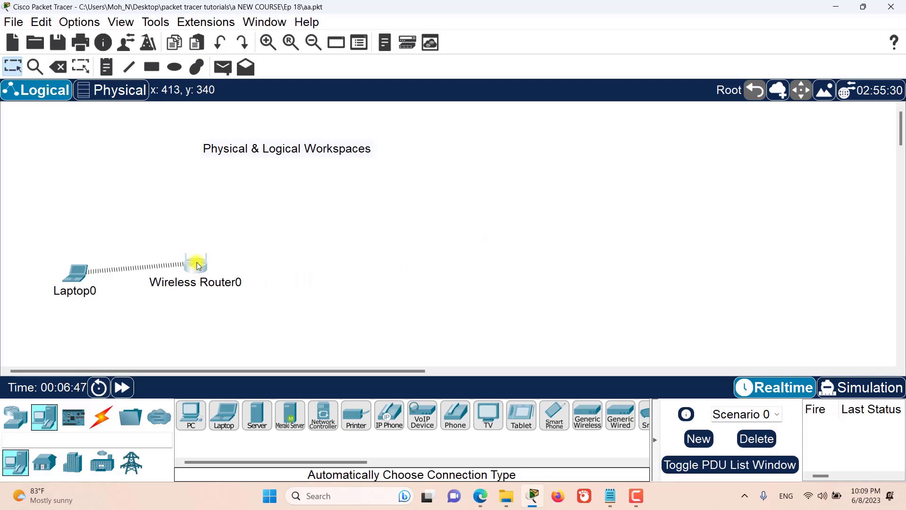
drag(199, 267, 309, 269)
drag(76, 275, 144, 275)
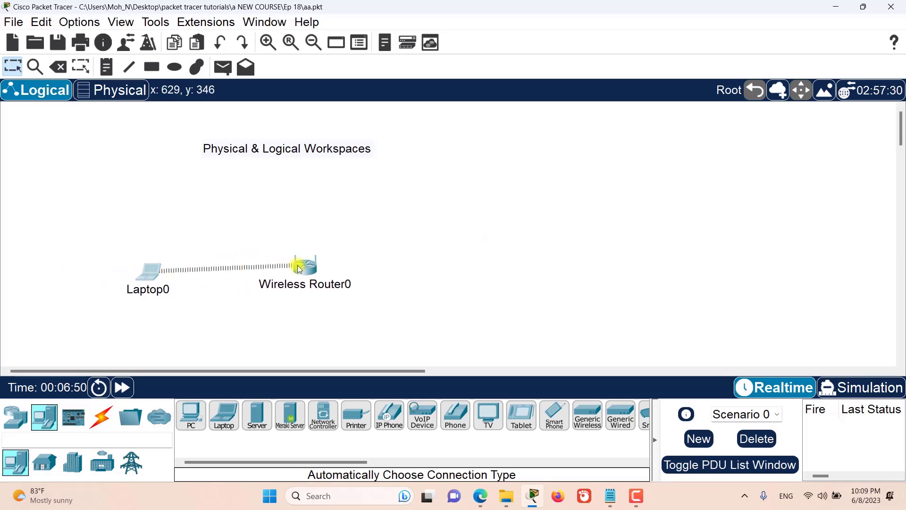
drag(303, 267, 346, 267)
drag(152, 274, 193, 275)
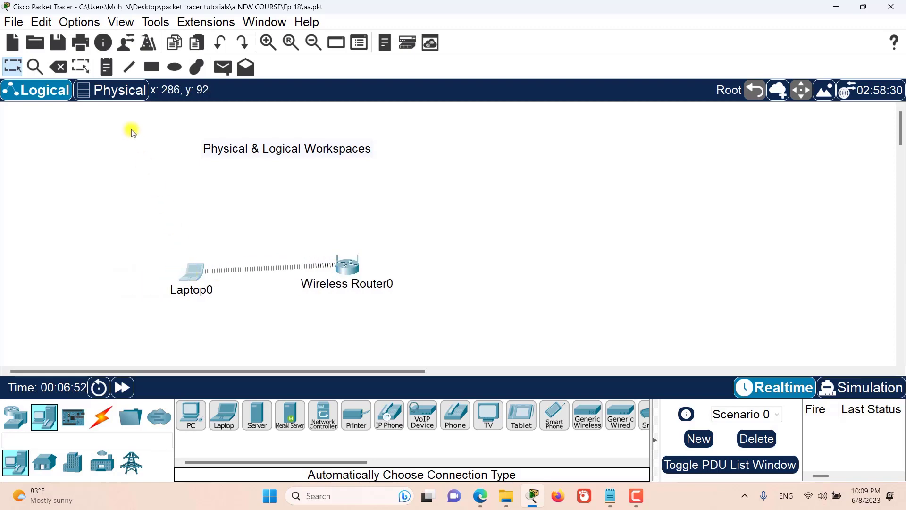
Open the Corporate Office's Main Wiring Closet in the physical workspace and examine the devices on its table up close.
click(118, 97)
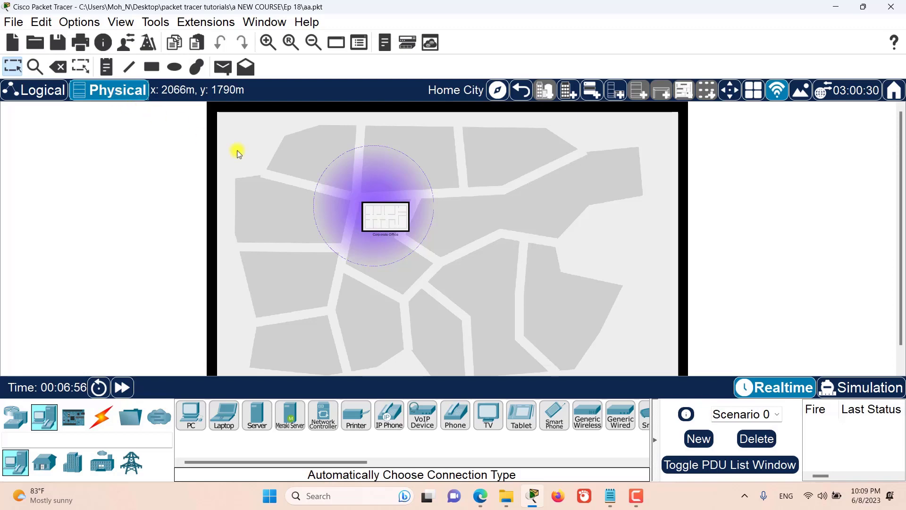
click(392, 218)
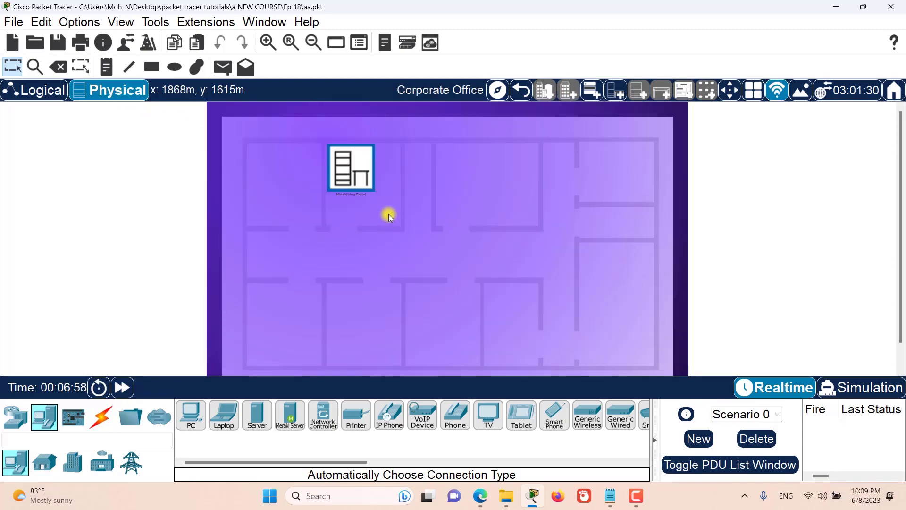
click(355, 165)
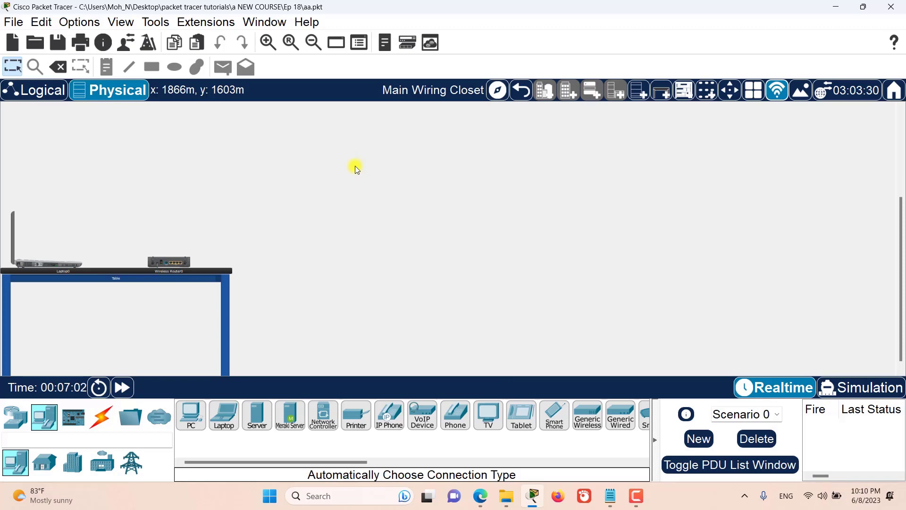
click(267, 44)
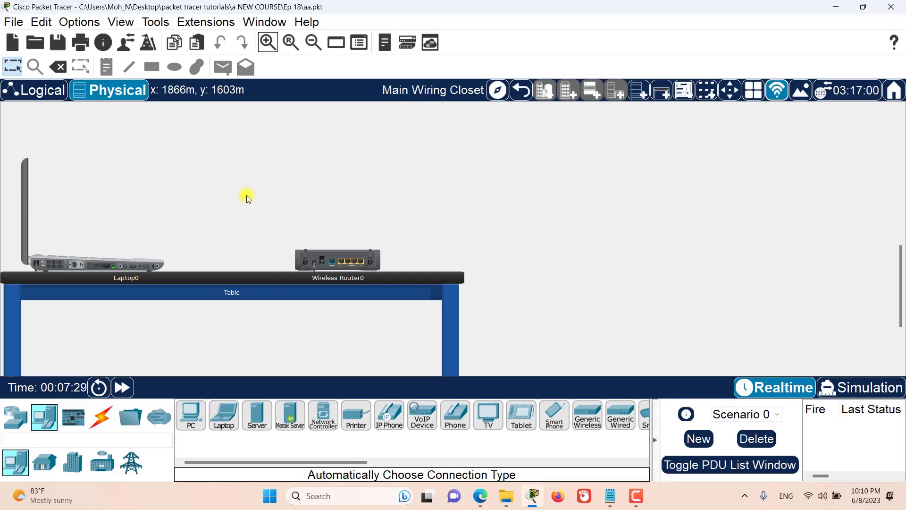
Move Laptop0 from the Main Wiring Closet table to Home City.
click(731, 90)
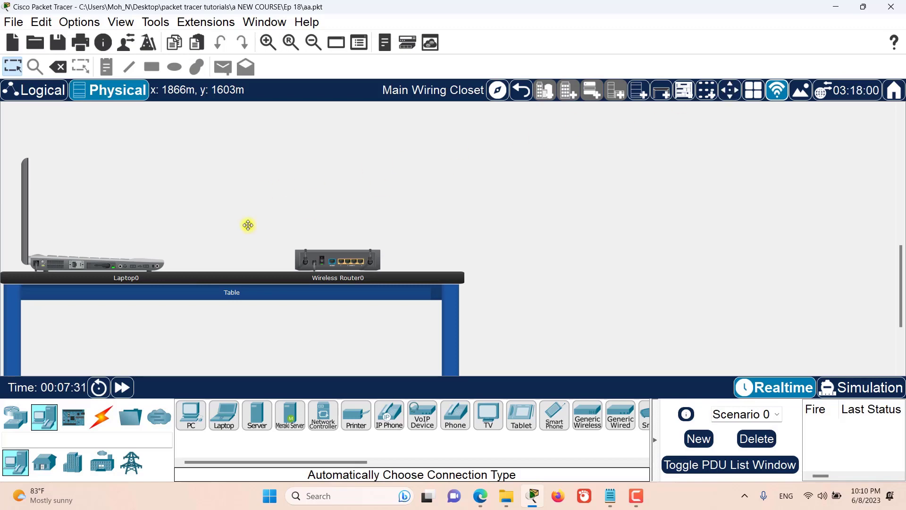
click(110, 265)
mouse_move(172, 288)
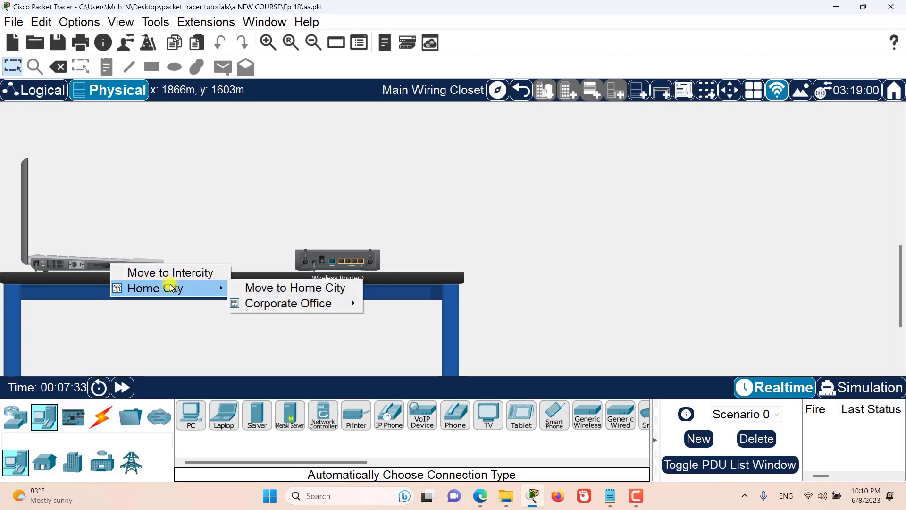
mouse_move(307, 303)
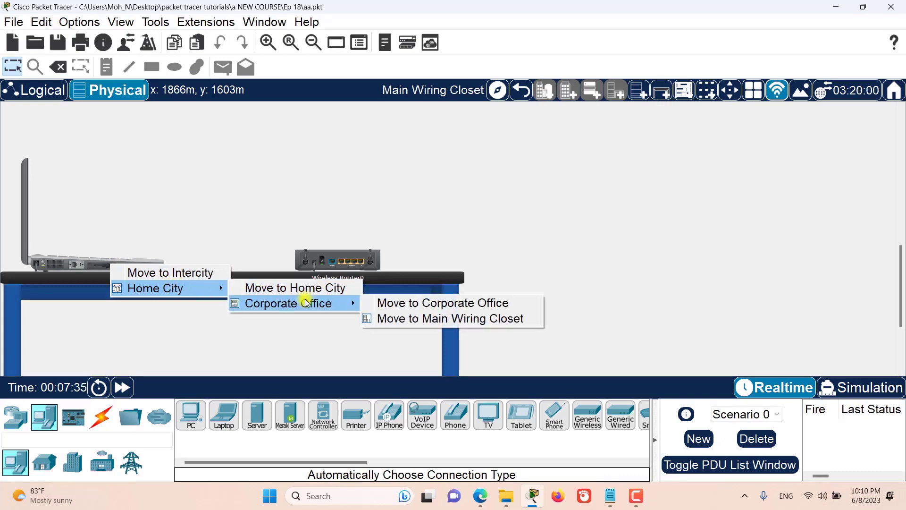
click(289, 288)
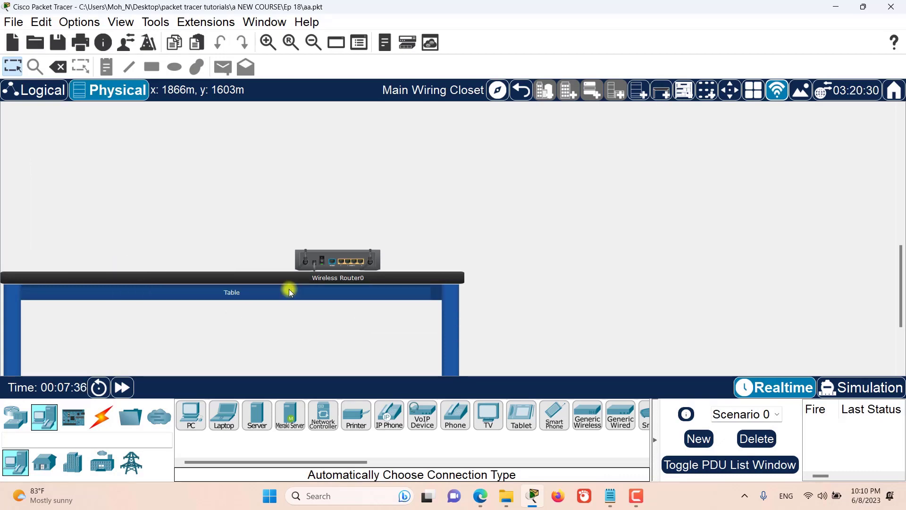
Return to the Home City map and place Laptop0 nearer the Corporate Office, just outside the wireless coverage circle.
click(520, 95)
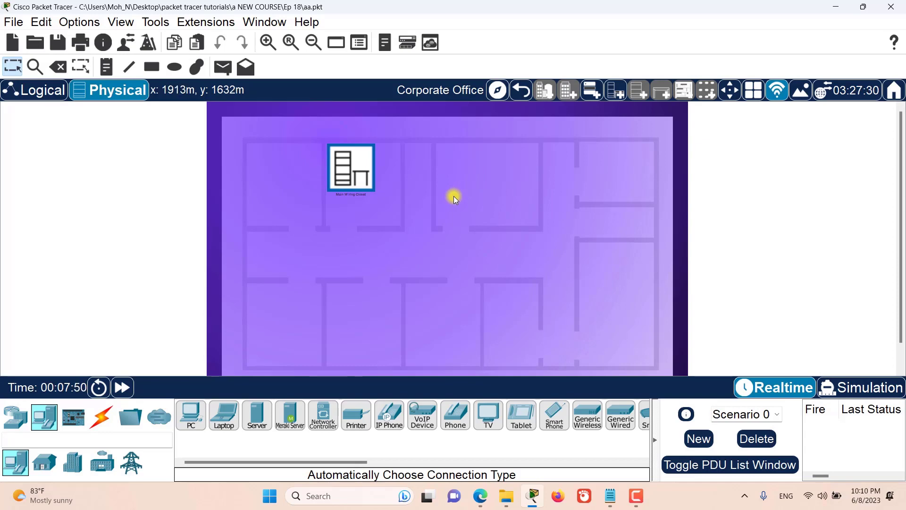
click(523, 95)
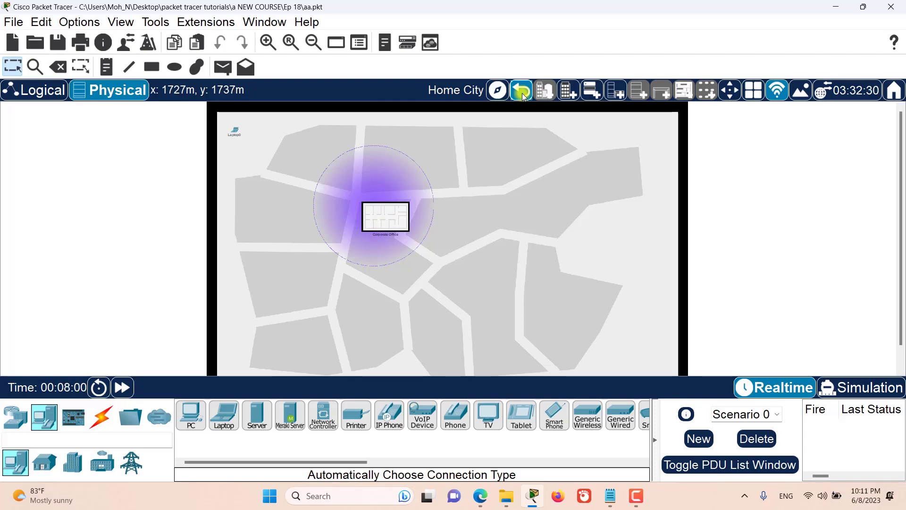
click(273, 47)
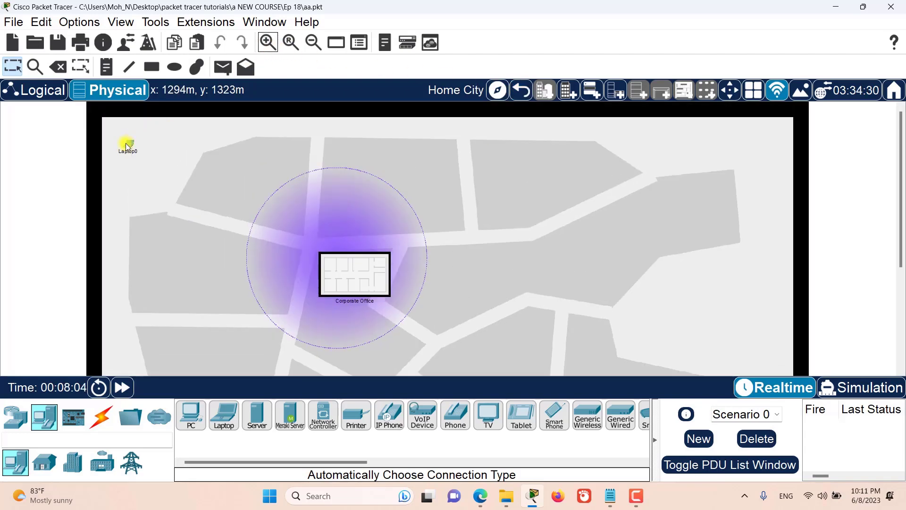
drag(129, 150, 184, 228)
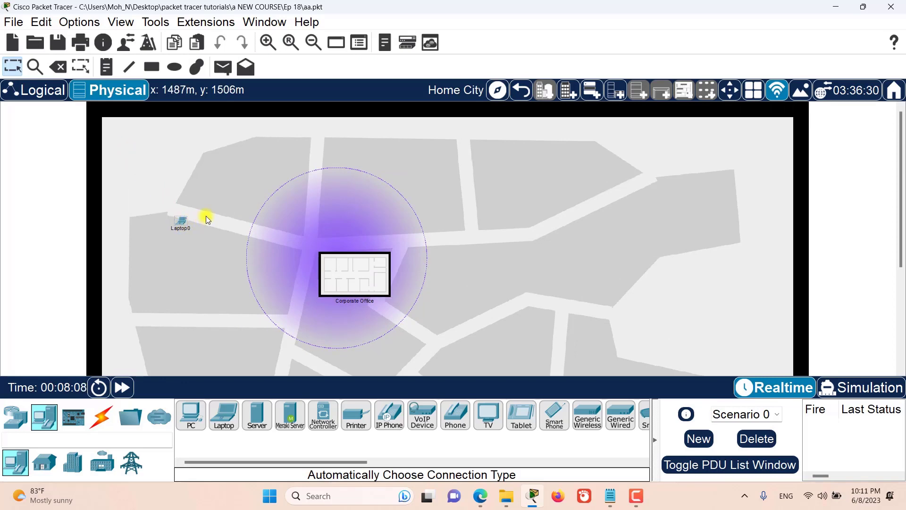
Check the wireless link between Laptop0 and Wireless Router0 in the logical workspace.
click(45, 93)
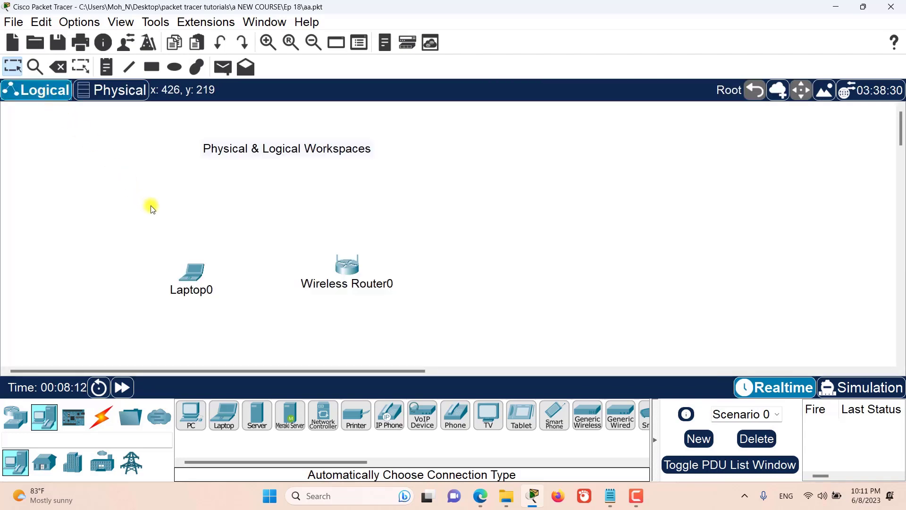
drag(151, 207, 420, 319)
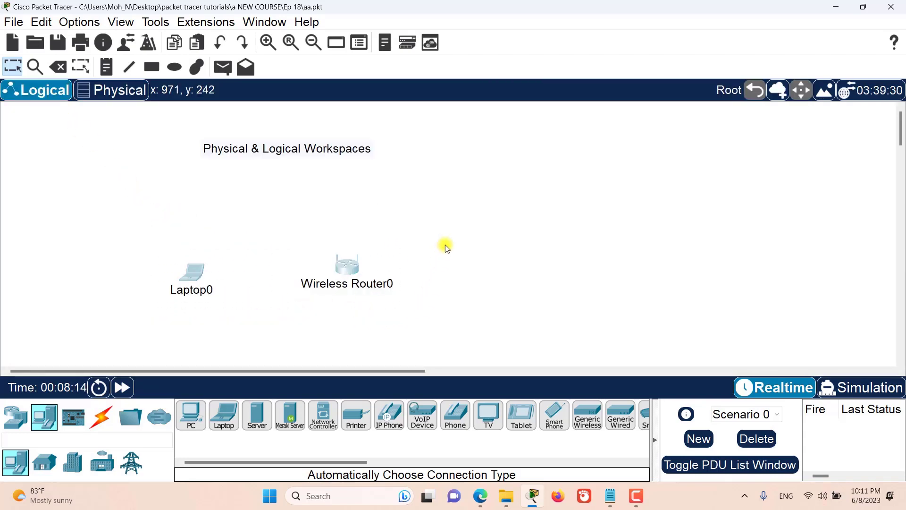
drag(458, 209, 134, 323)
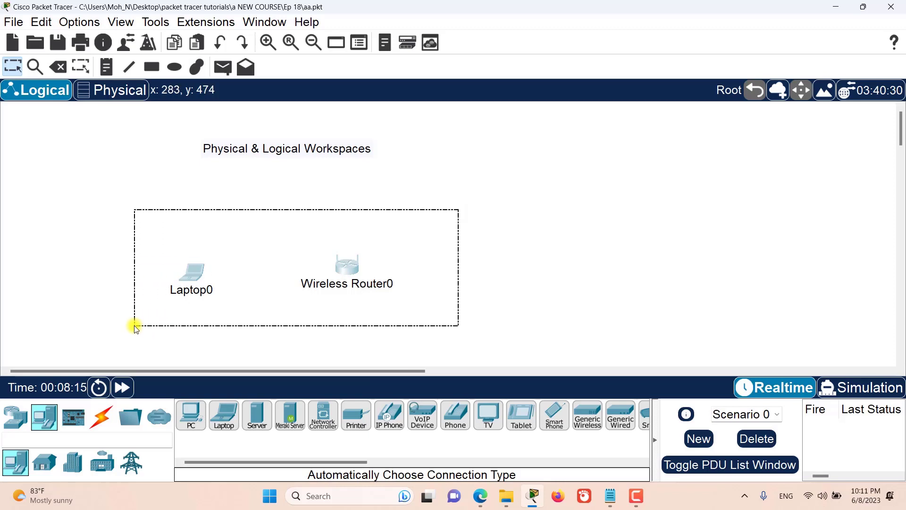
click(102, 228)
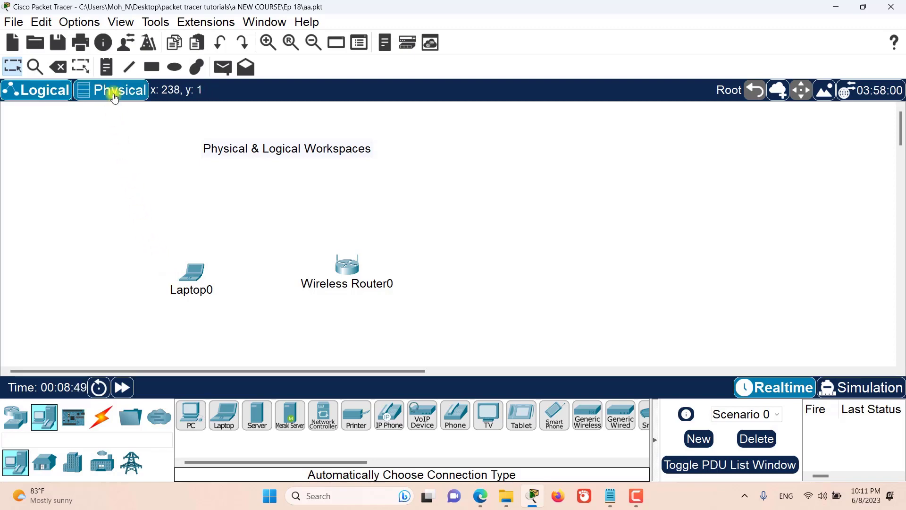
Move Laptop0 just inside the wireless coverage circle on the Home City map and return to the logical workspace to check its link.
click(112, 90)
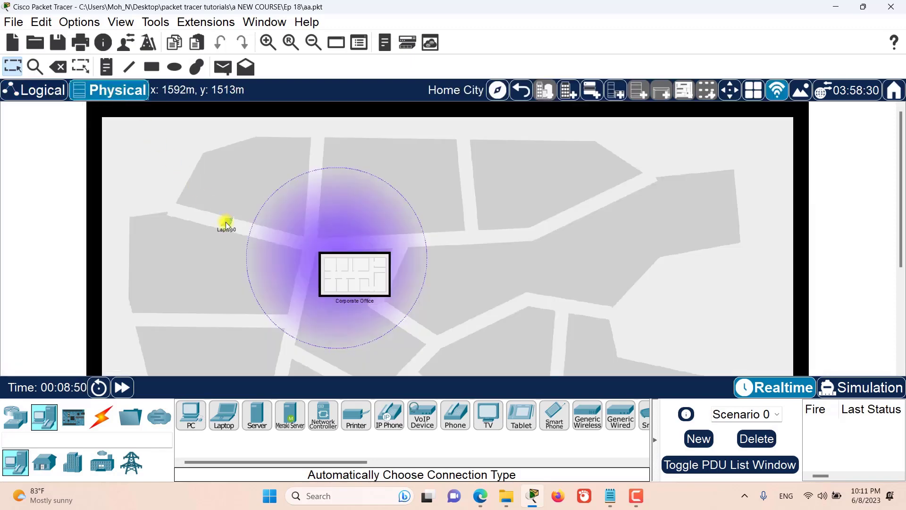
drag(227, 226, 273, 235)
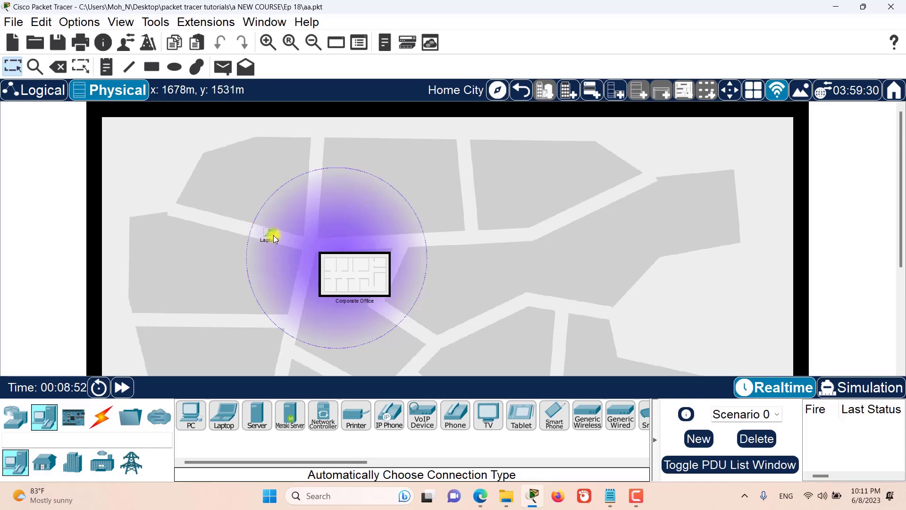
click(42, 92)
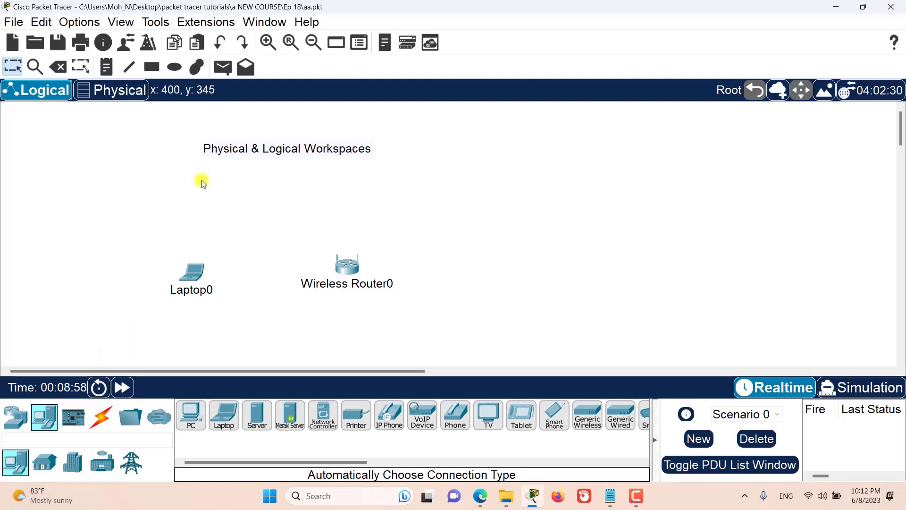